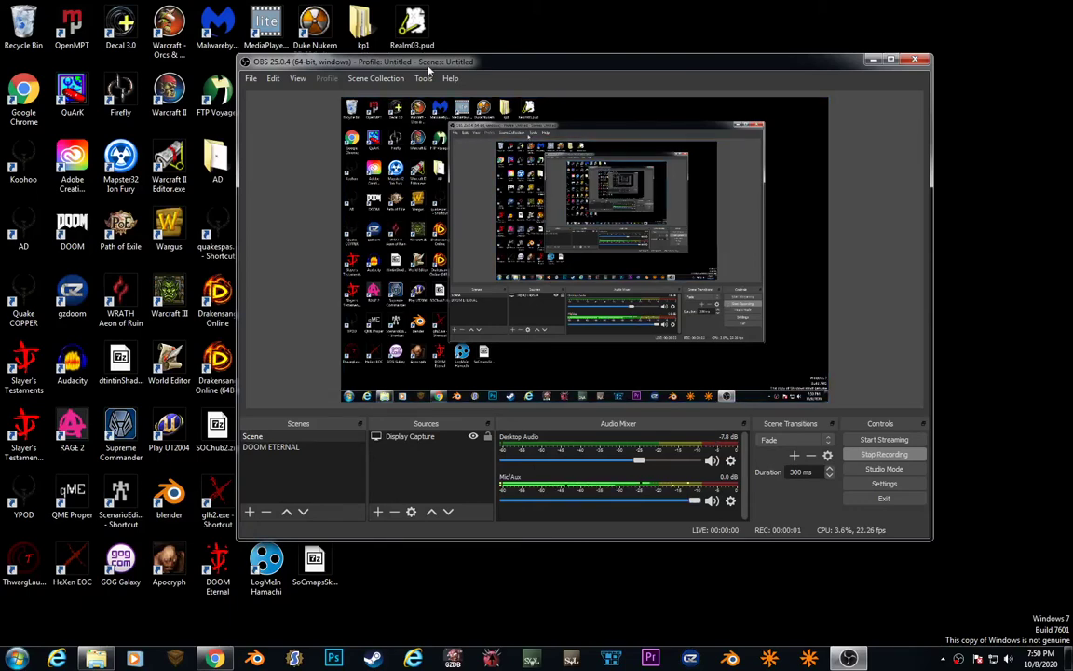
Look through the Quake folder on Local Disk (E:) for the Quakespasm engine executables, including quakespasm-r1268.exe
left_click_drag(451, 57, 554, 69)
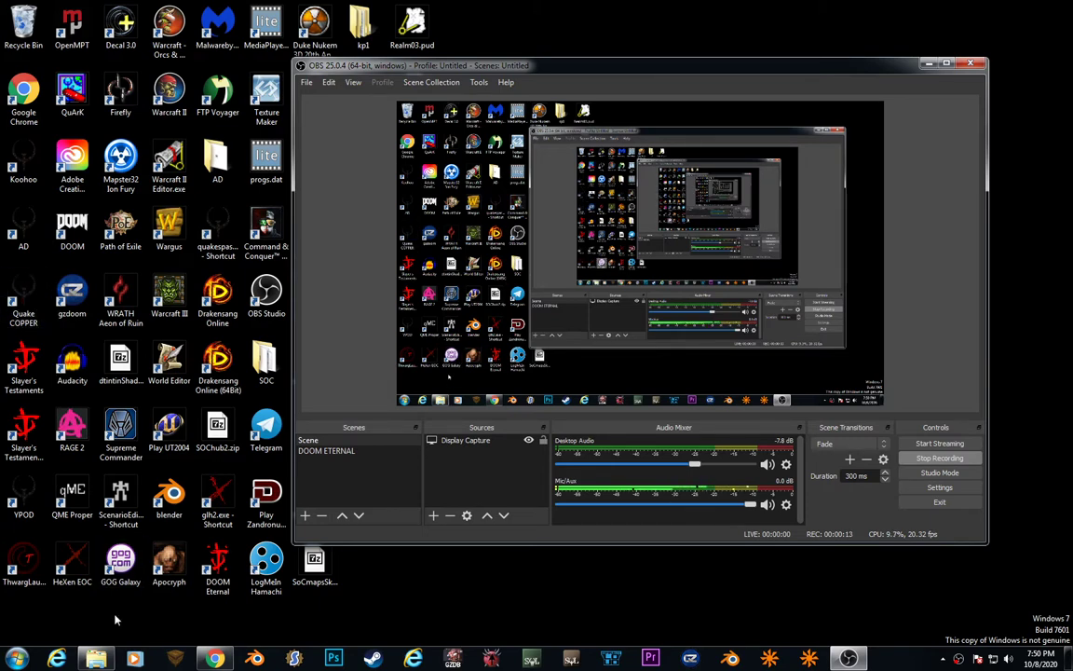
left_click(98, 660)
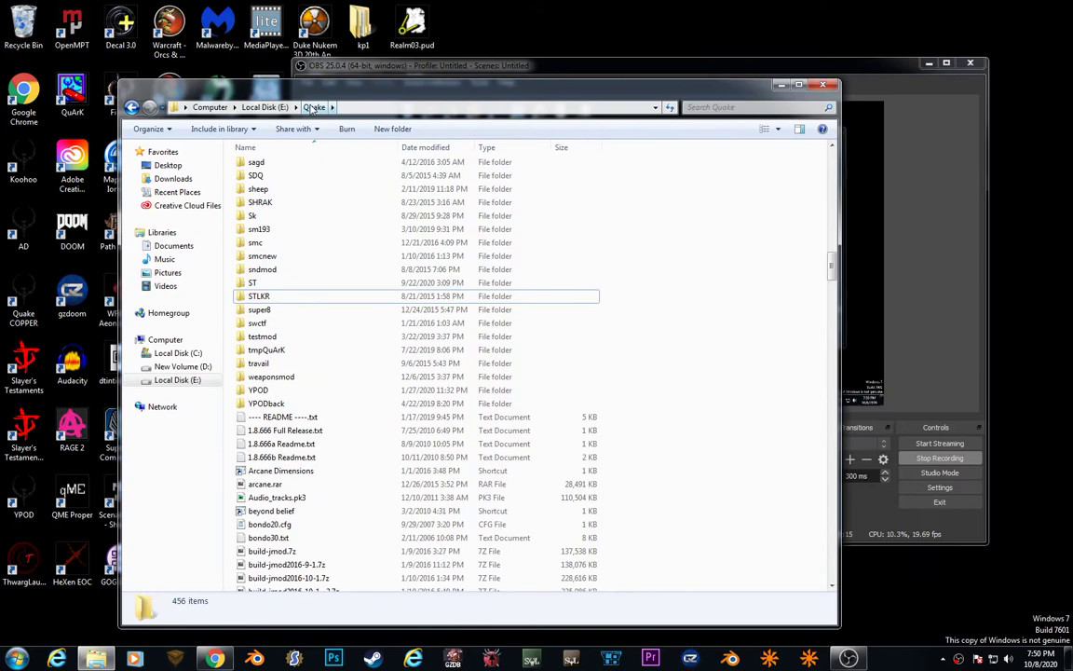
left_click(266, 484)
scroll(308, 491, "down", 20)
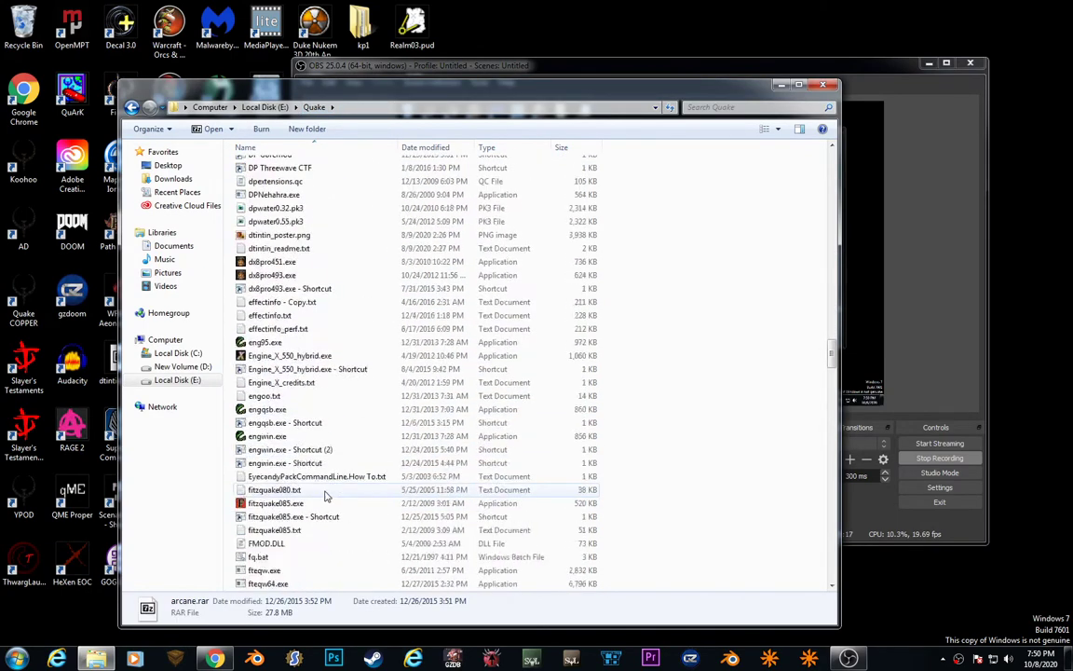
scroll(325, 495, "down", 1)
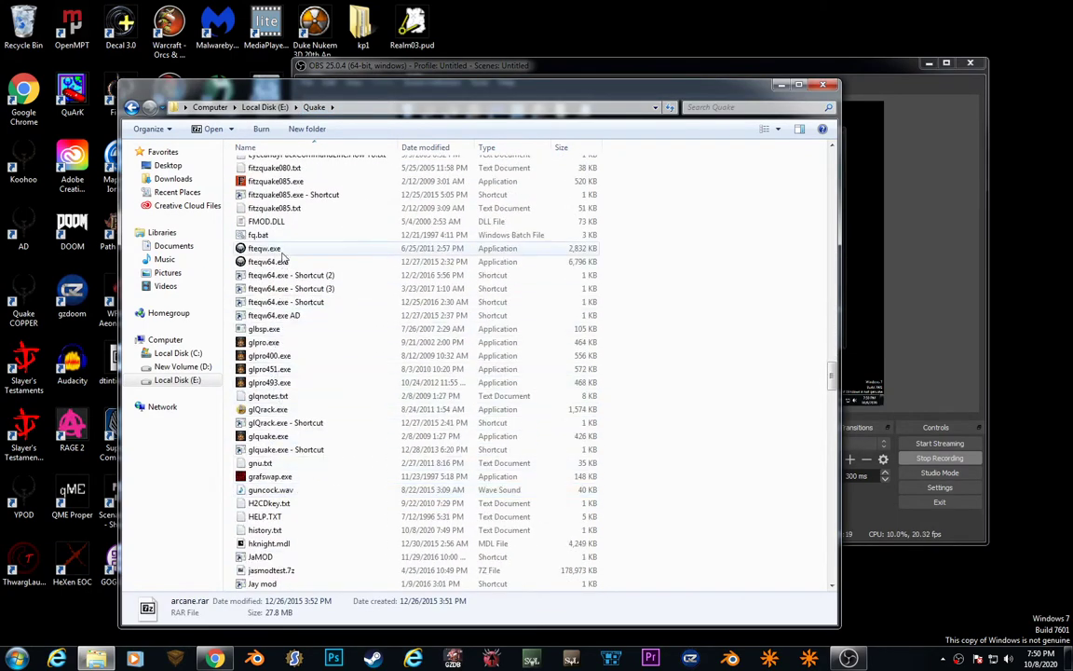
scroll(273, 424, "down", 1)
scroll(275, 424, "down", 20)
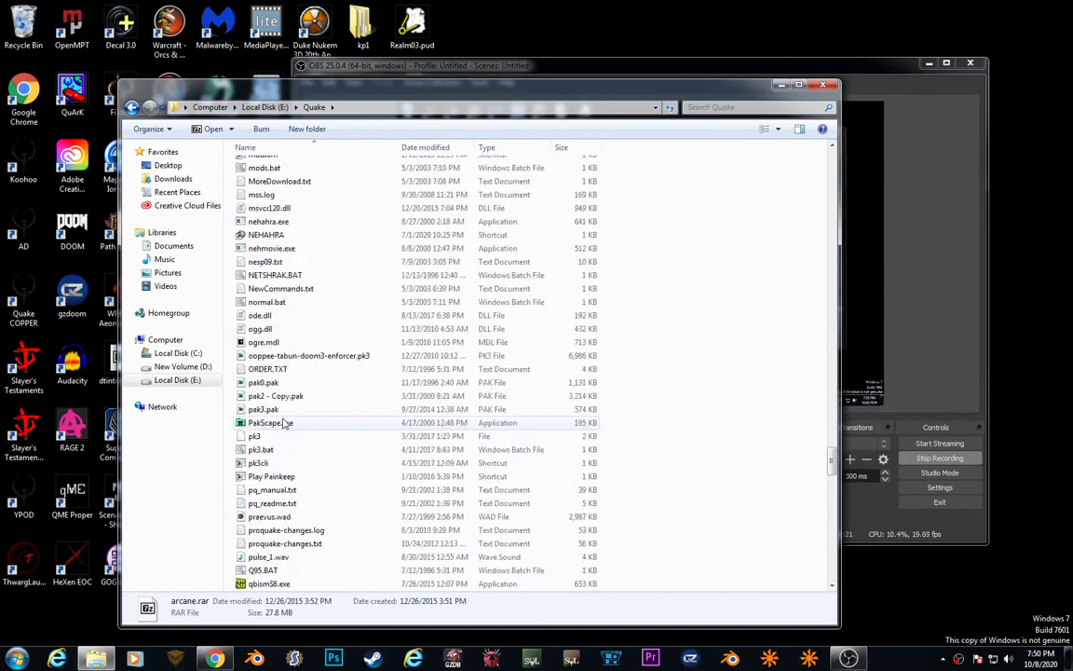
scroll(285, 424, "down", 4)
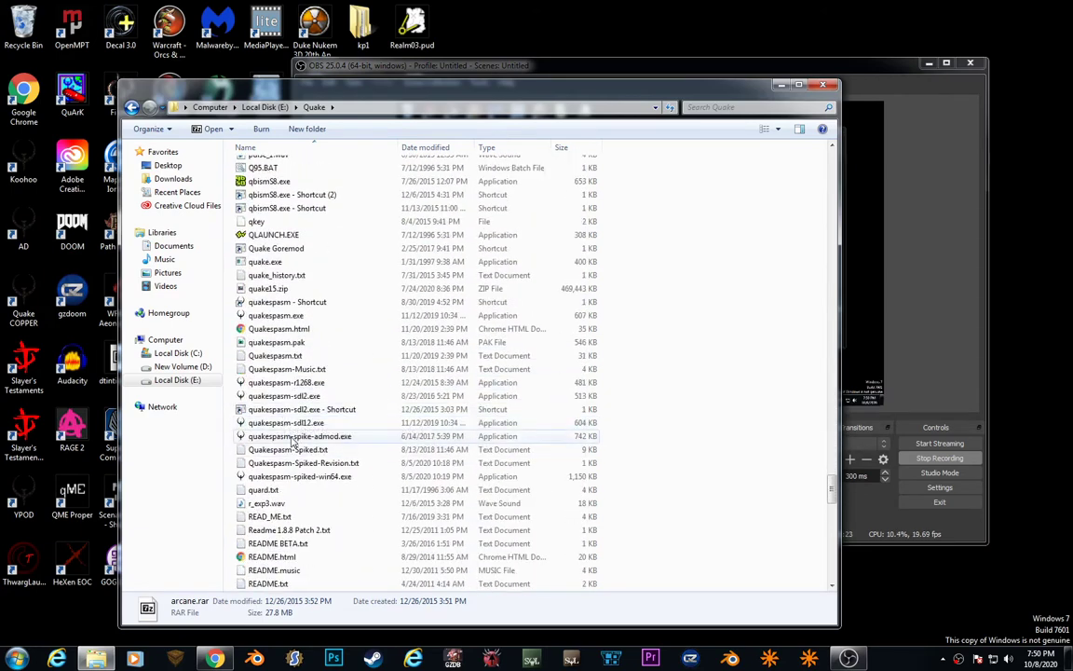
left_click(321, 437)
left_click(285, 383)
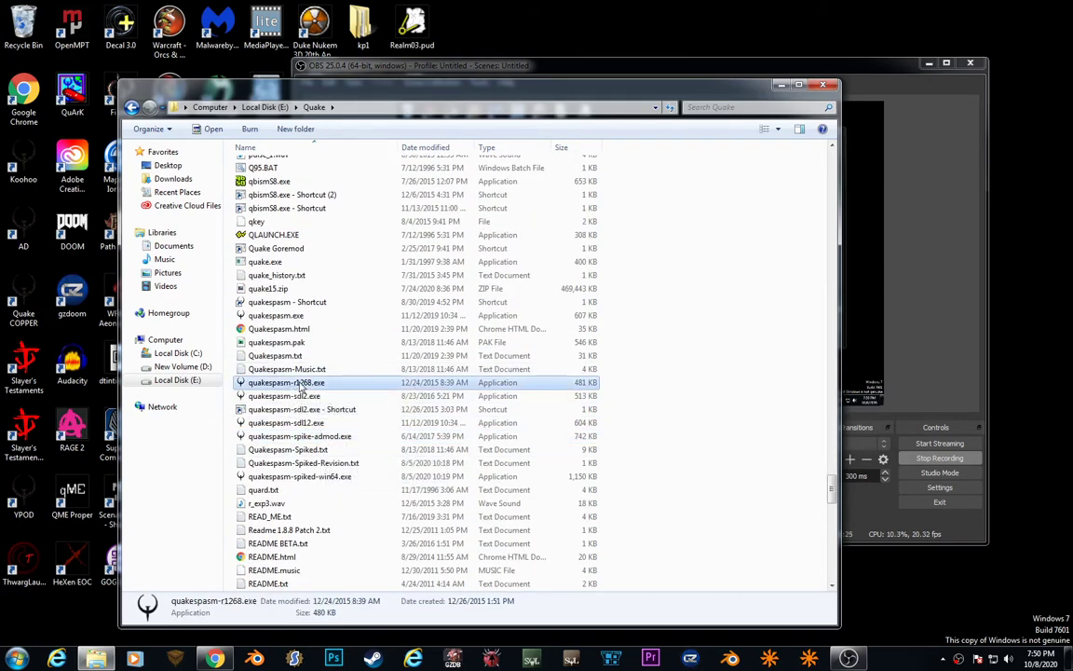
left_click(780, 85)
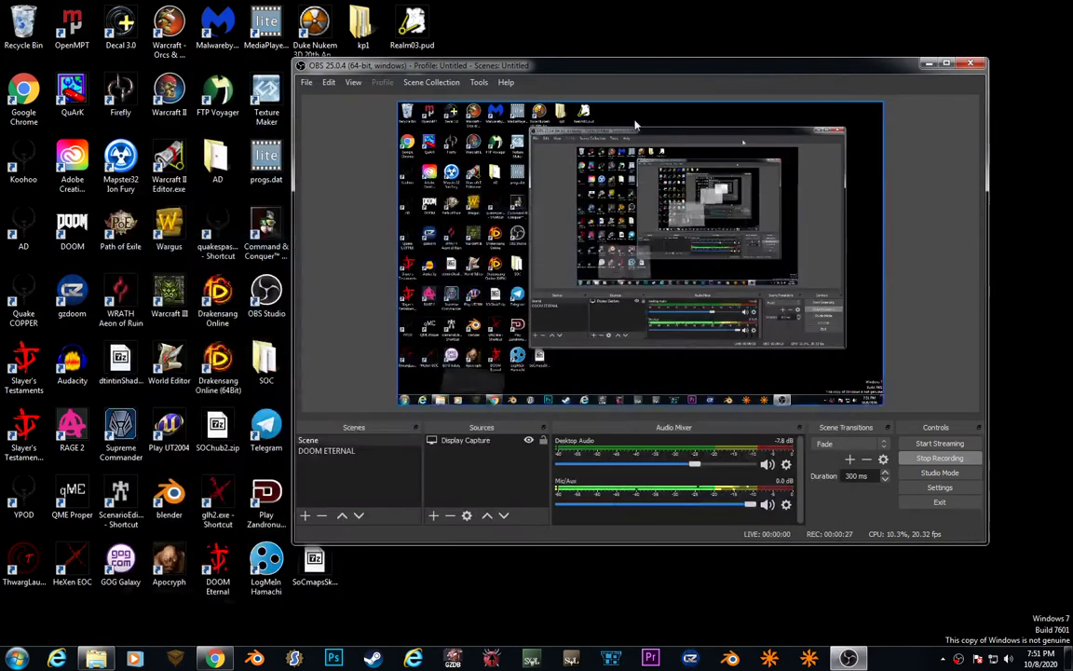
Switch to Chrome and open the releases channel of the Slayer's Testaments Quake server in Discord
left_click(23, 226)
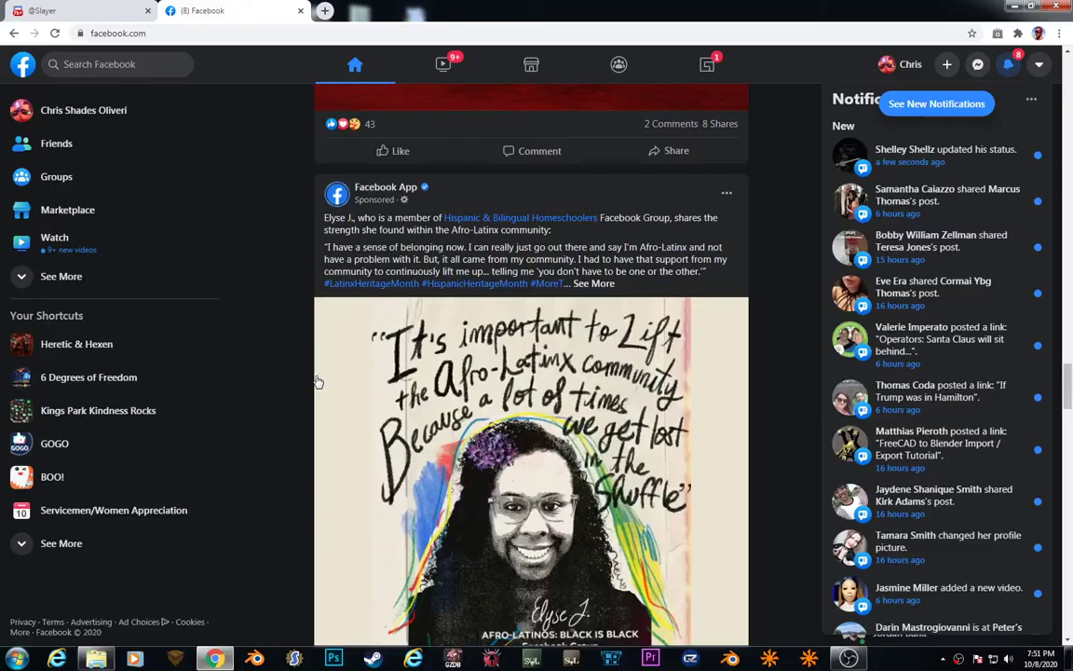
left_click(214, 658)
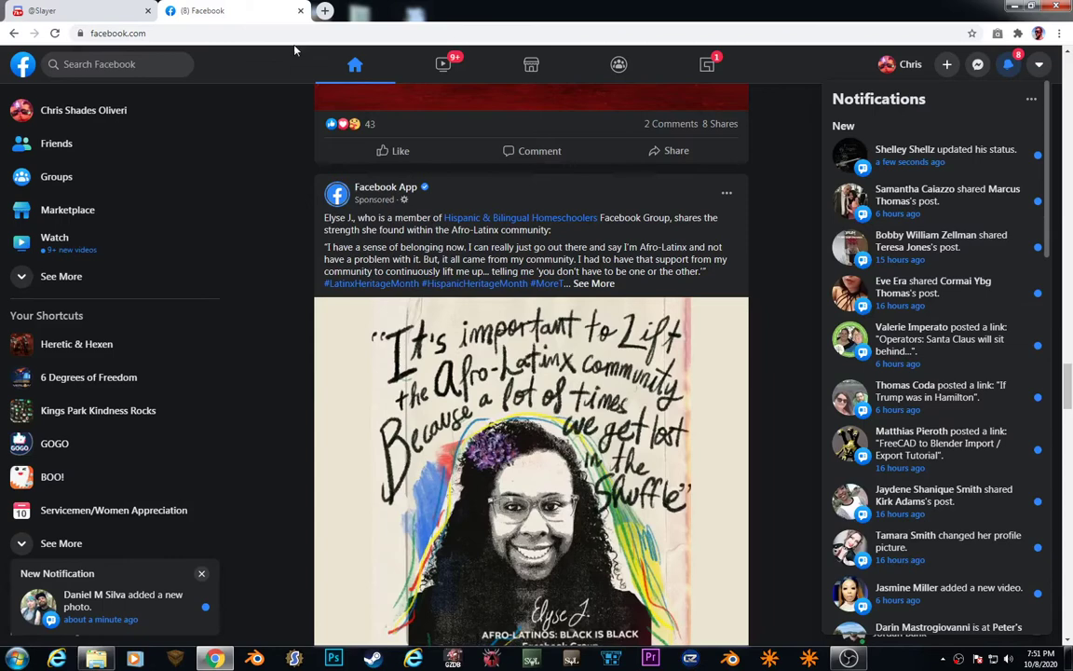
left_click(82, 7)
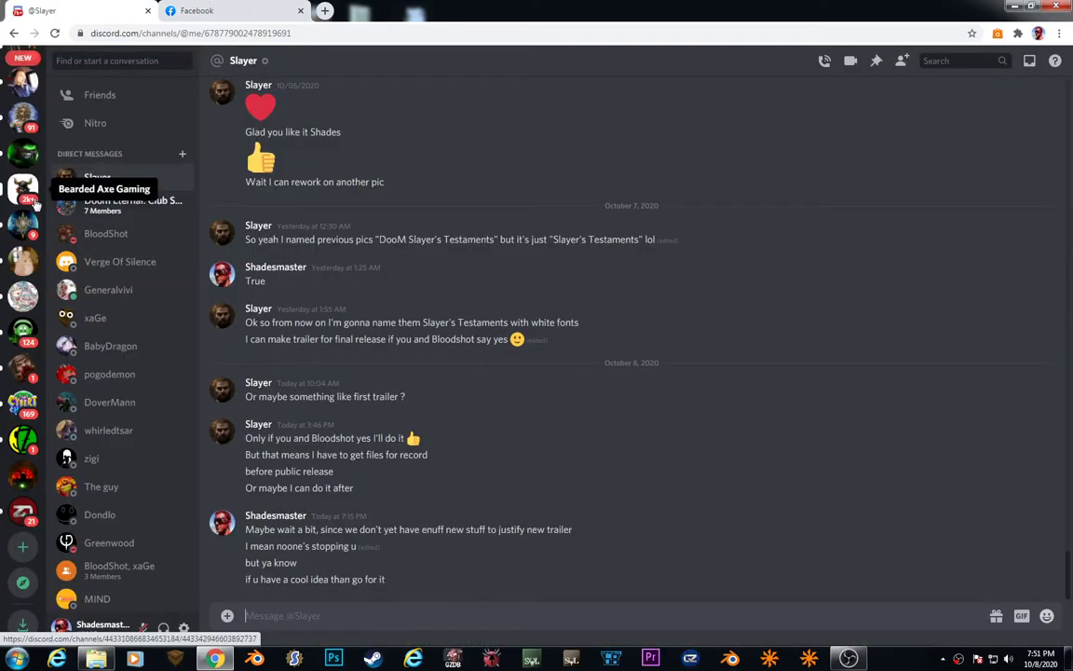
scroll(26, 179, "down", 5)
scroll(26, 182, "up", 3)
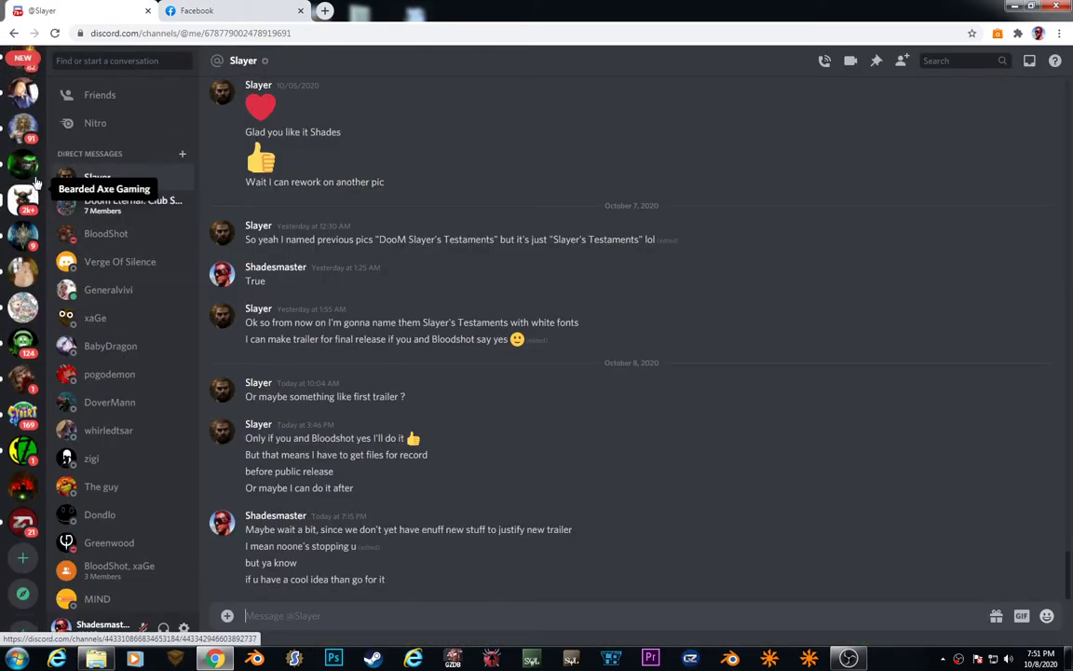
scroll(34, 266, "up", 12)
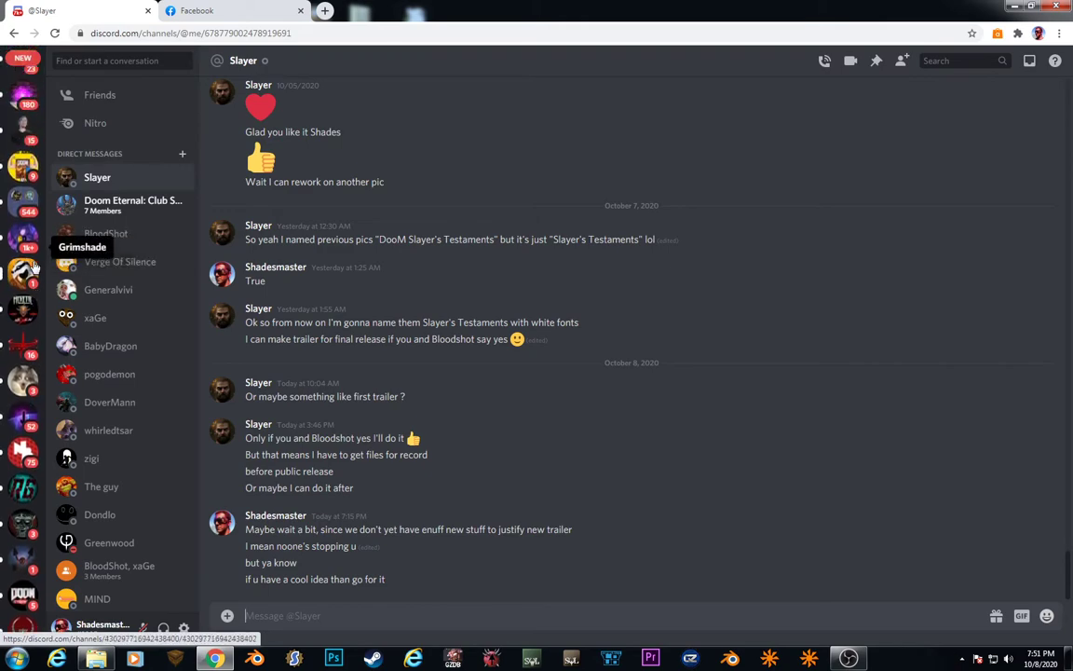
scroll(33, 265, "up", 1)
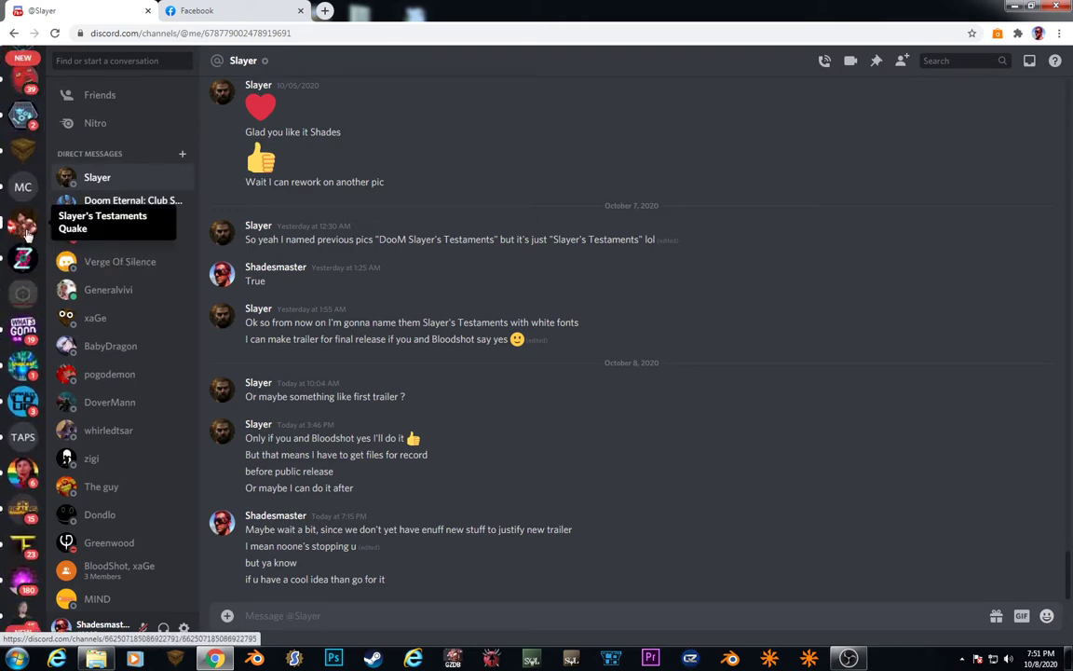
left_click(22, 219)
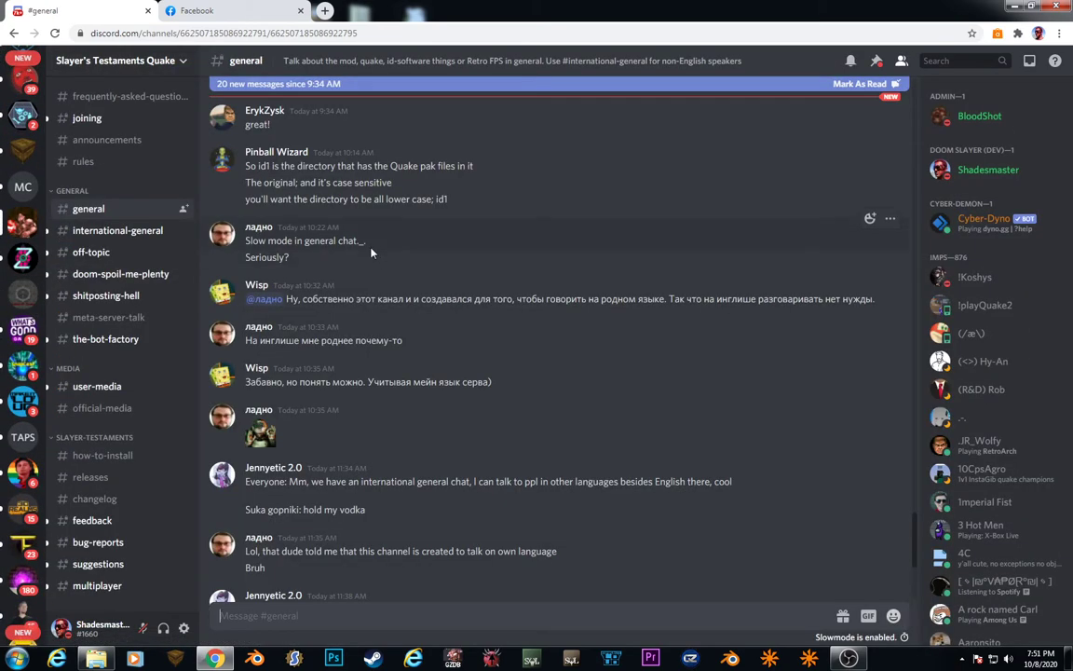
left_click(114, 476)
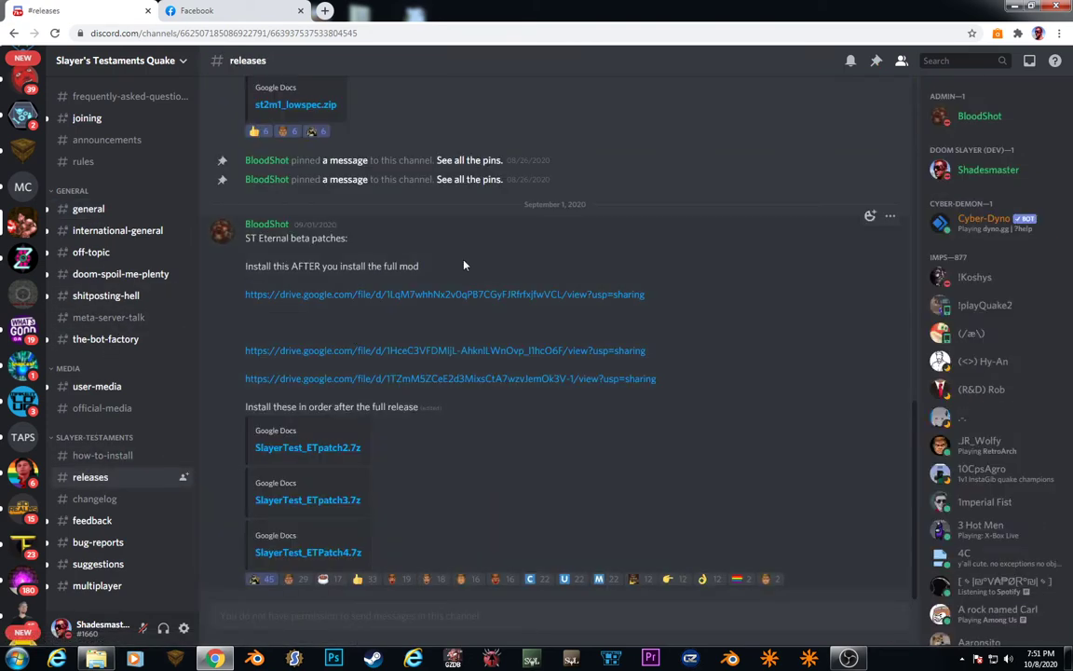
Find the full release post in the releases channel and download STEternal_FullBeta.7z from Google Drive despite the missing virus scan
scroll(472, 250, "up", 3)
scroll(369, 315, "down", 3)
scroll(373, 307, "up", 4)
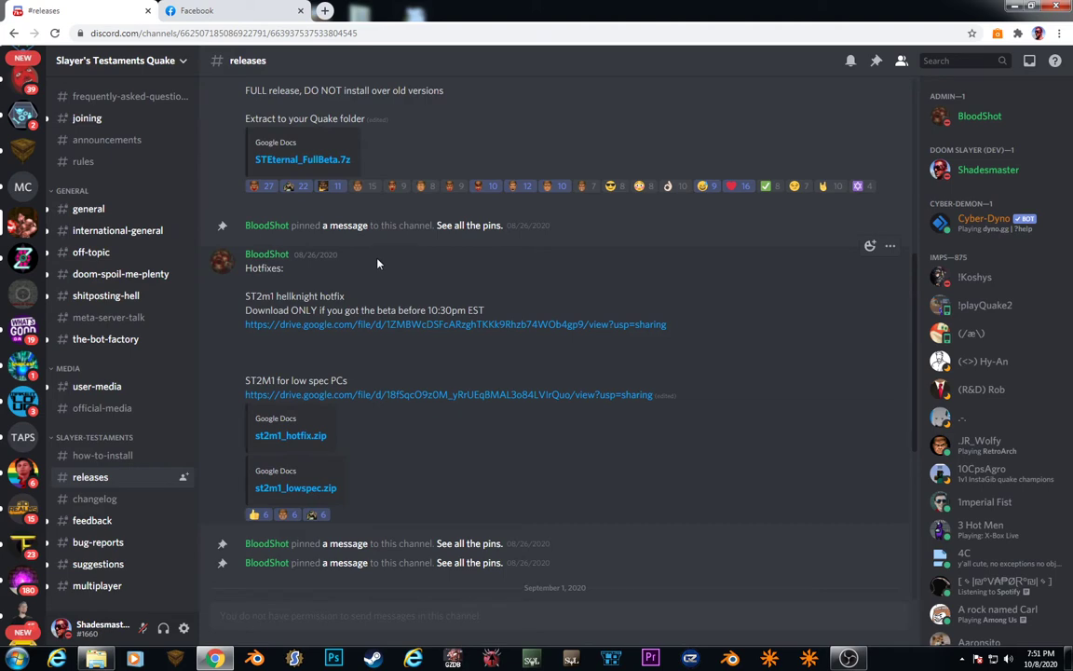
scroll(377, 265, "up", 2)
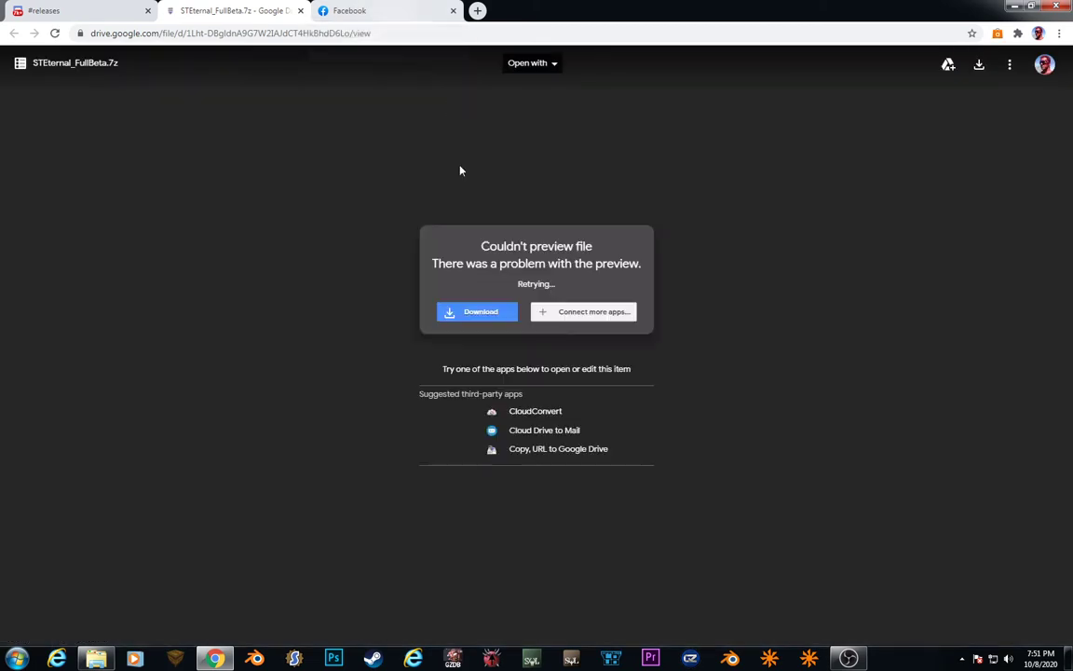
left_click(475, 314)
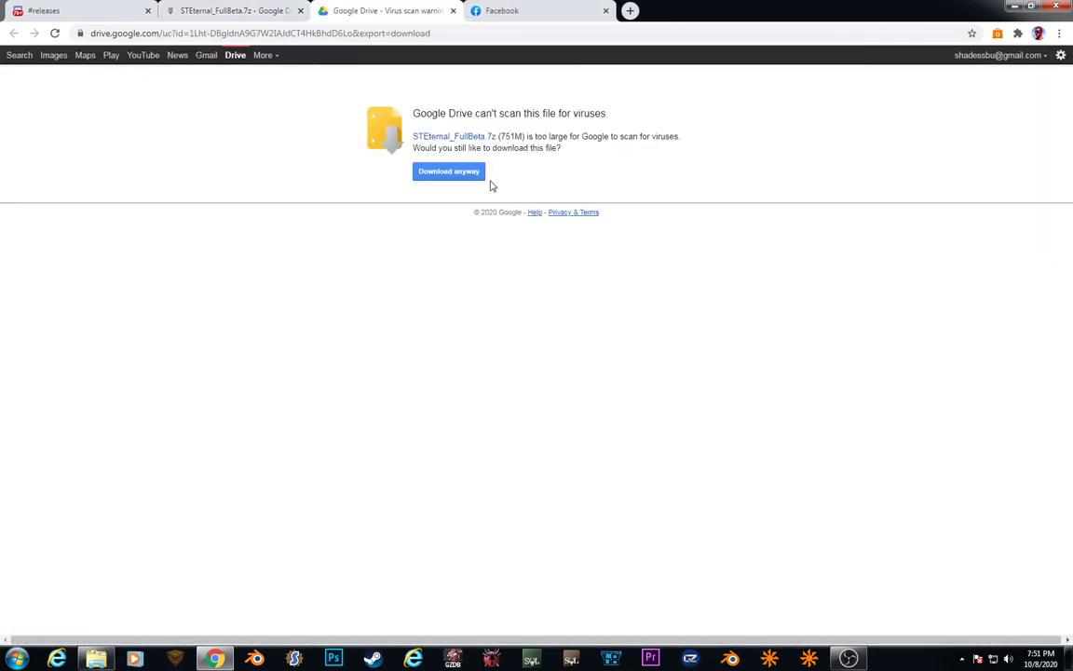
left_click(471, 177)
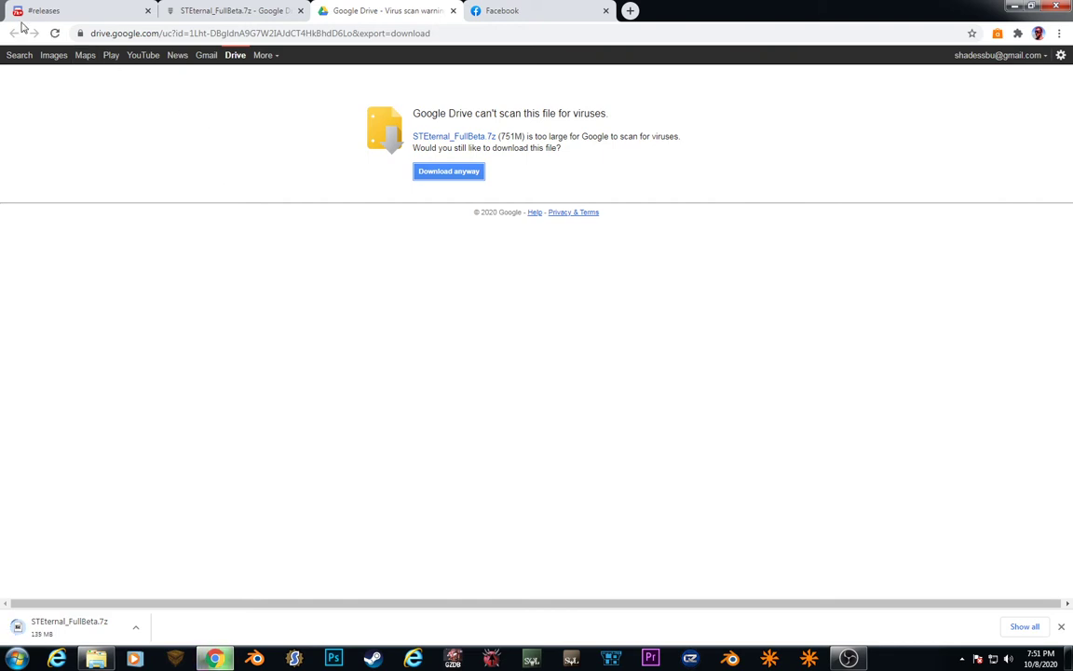
Close the Google Drive pages for STEternal_FullBeta.7z and the Facebook page, leaving only the Discord releases channel open
middle_click(408, 12)
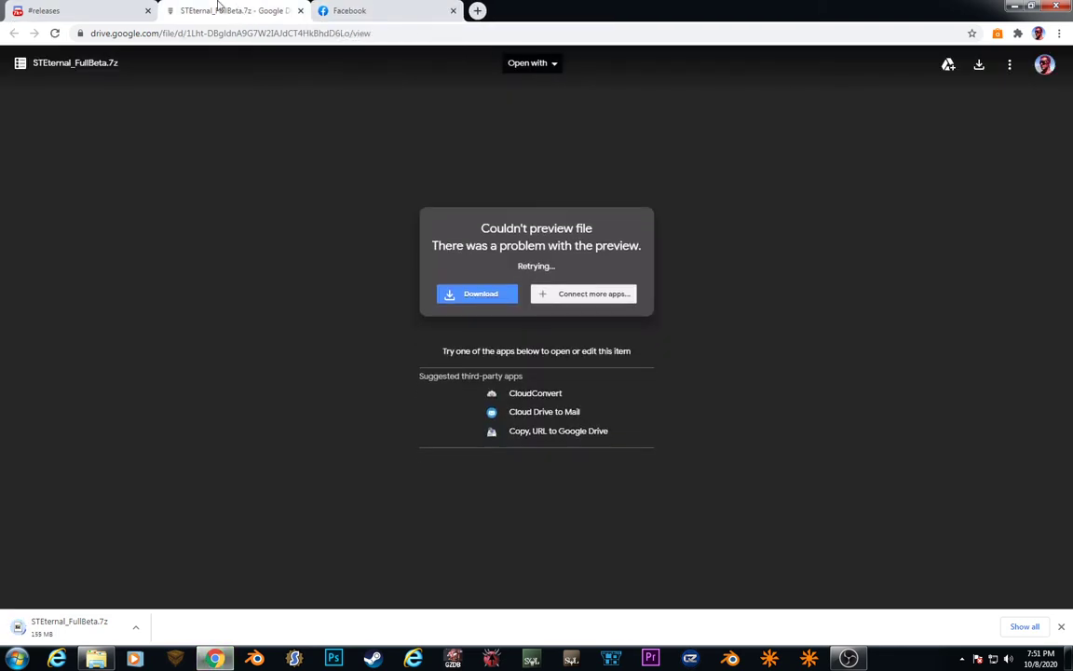
left_click(93, 10)
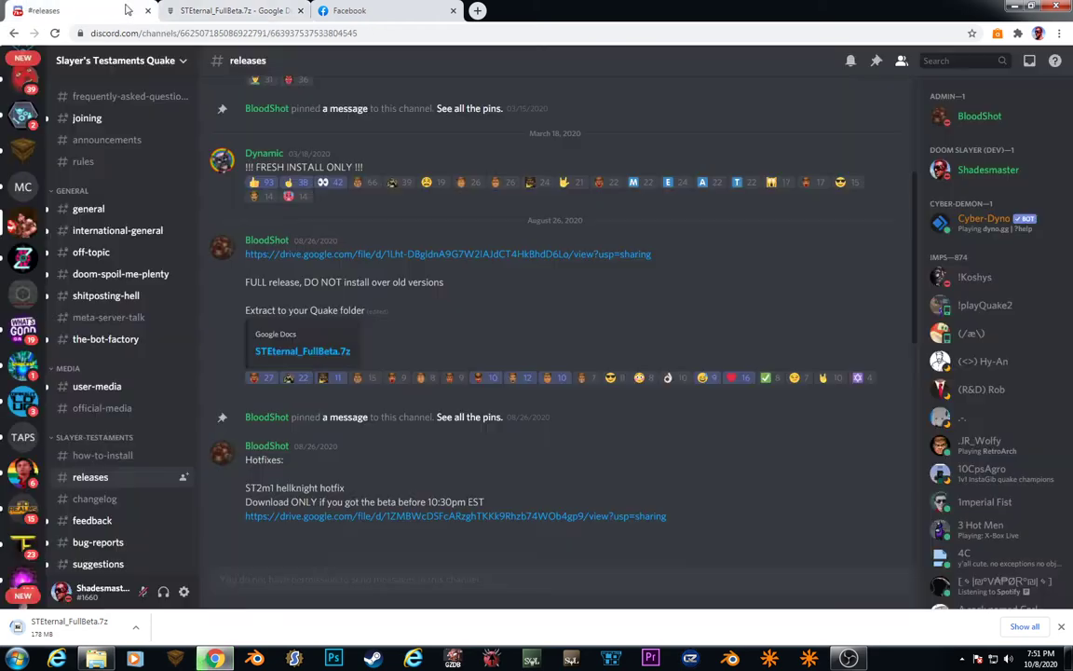
left_click(237, 11)
left_click(300, 10)
left_click(300, 10)
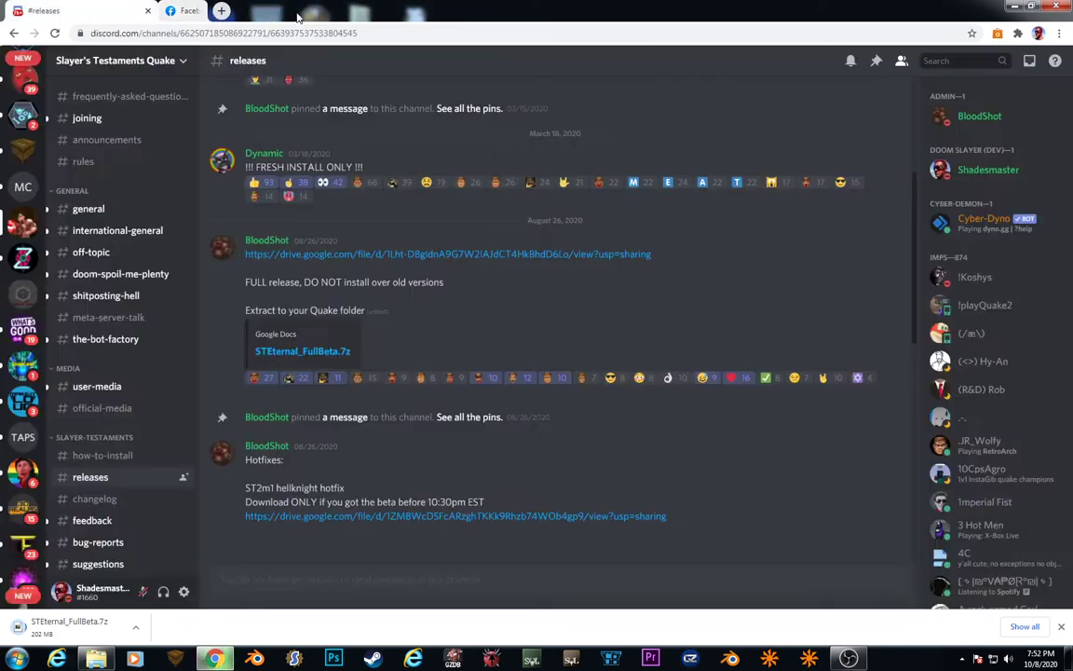
Download SlayerTest_ETpatch2.7z and SlayerTest_ETpatch3.7z from the ST Eternal beta patches post, closing each Google Drive page
scroll(256, 477, "down", 5)
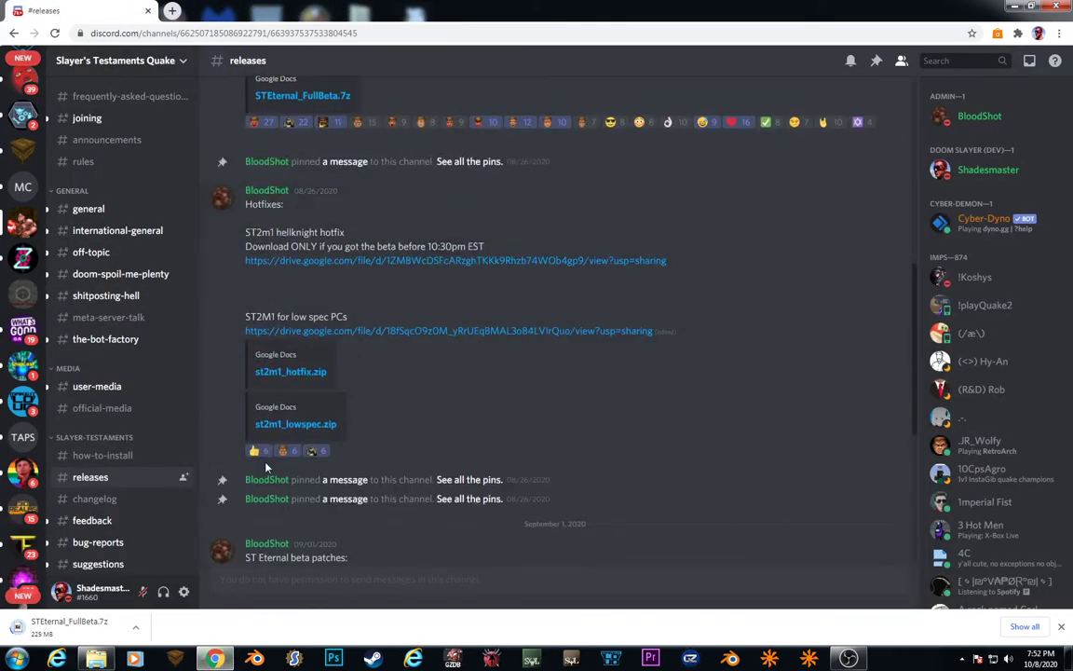
scroll(267, 463, "down", 4)
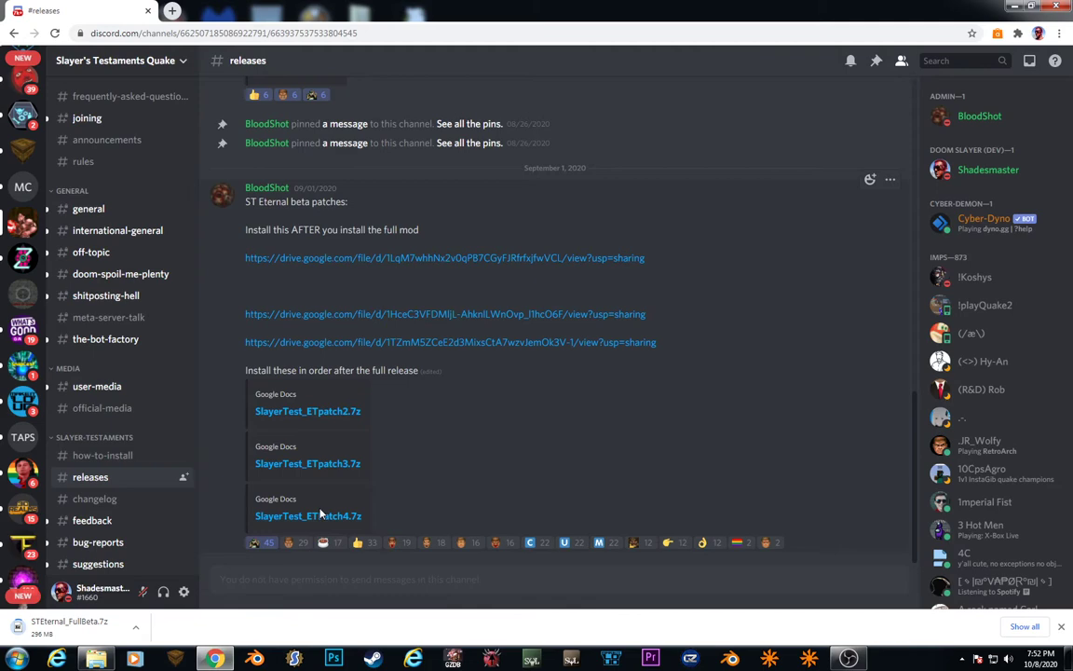
left_click(328, 411)
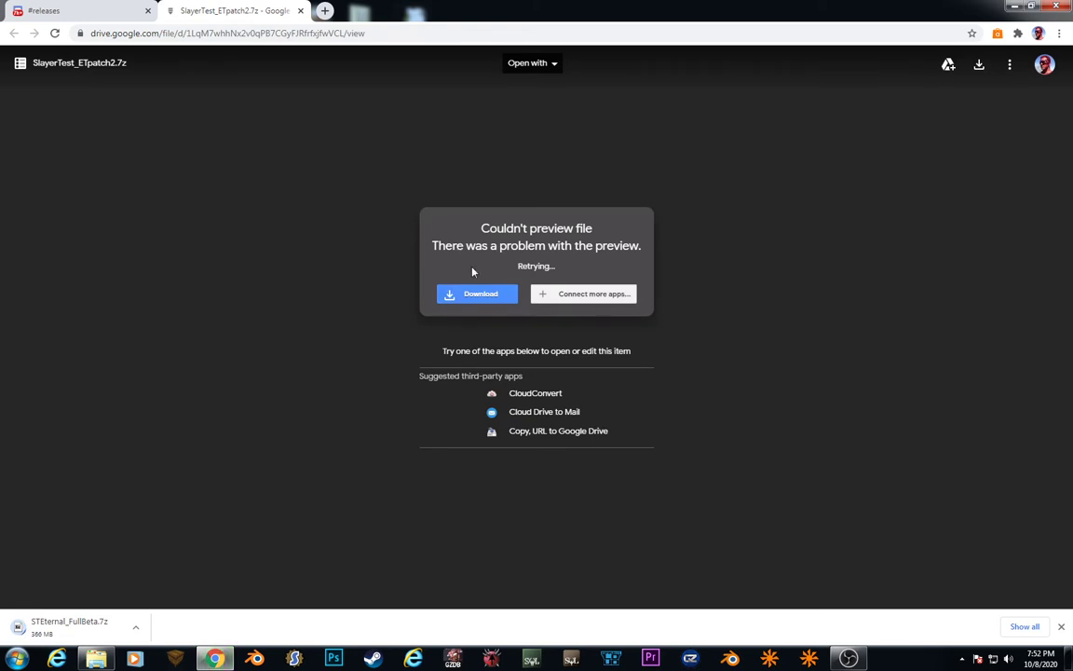
left_click(477, 293)
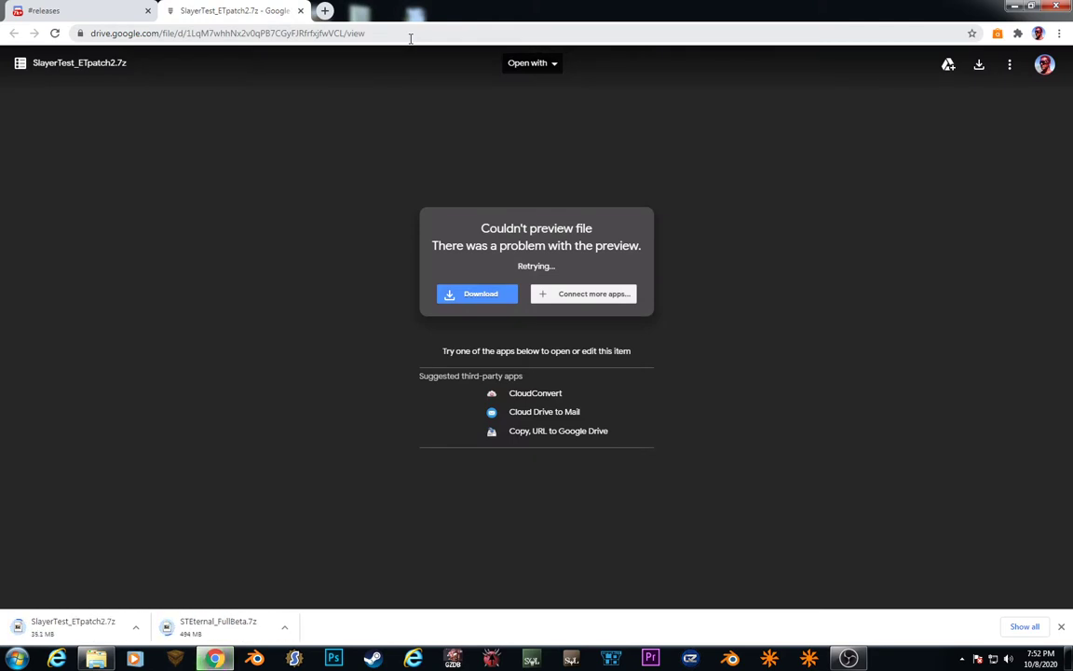
left_click(300, 10)
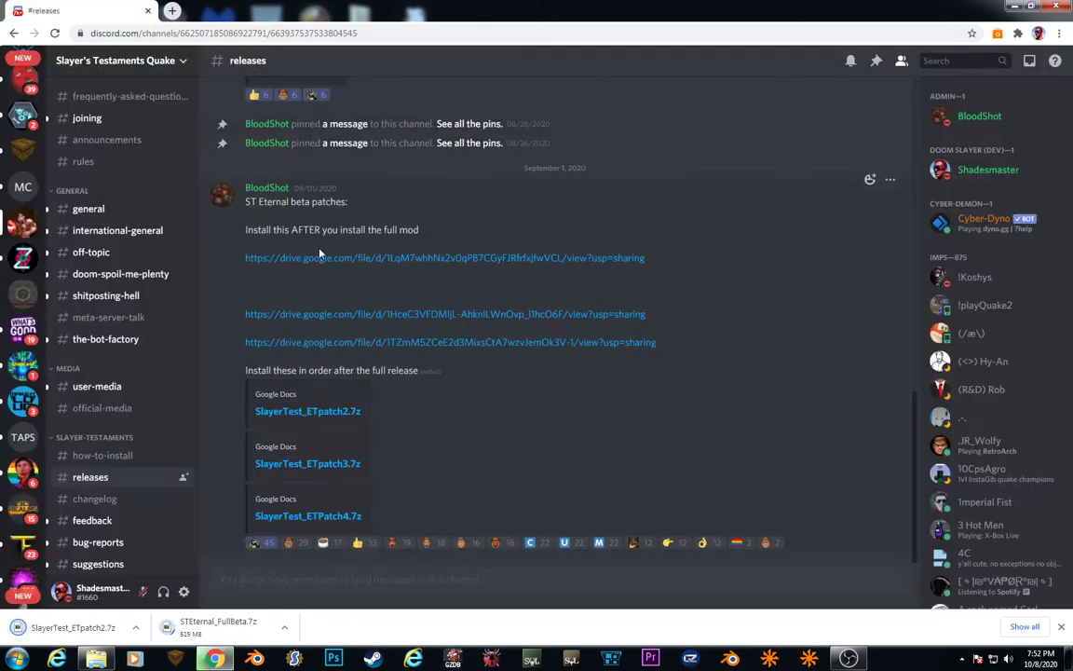
left_click(300, 314)
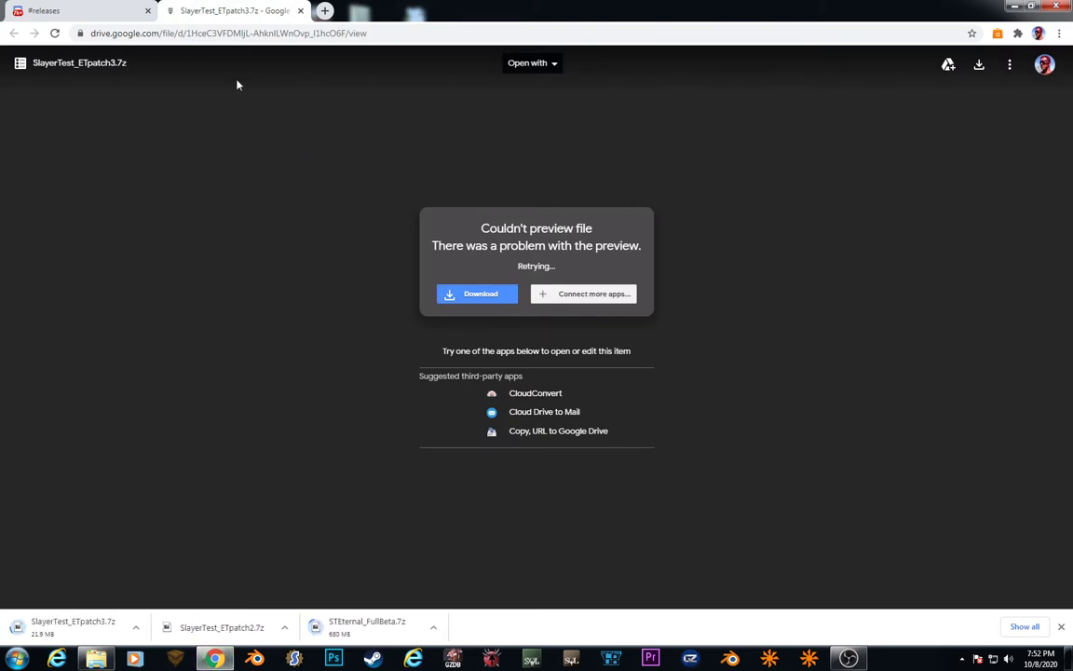
left_click(301, 11)
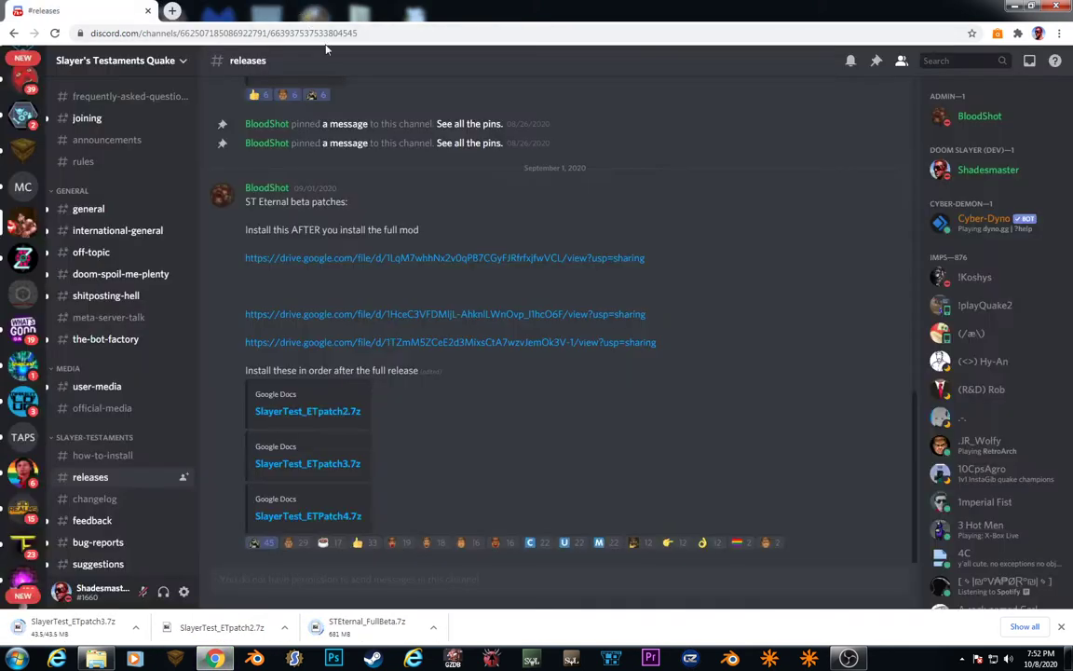
Download SlayerTest_ETPatch4.7z from the beta patches post despite the missing virus scan, and close the Google Drive warning page
left_click(334, 514)
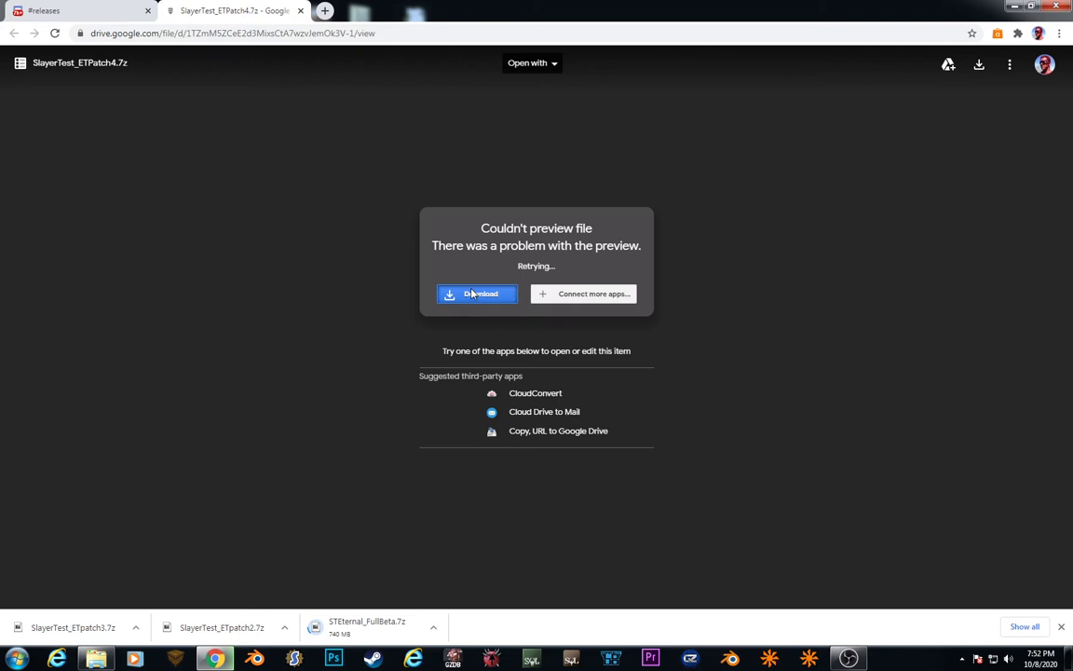
left_click(474, 294)
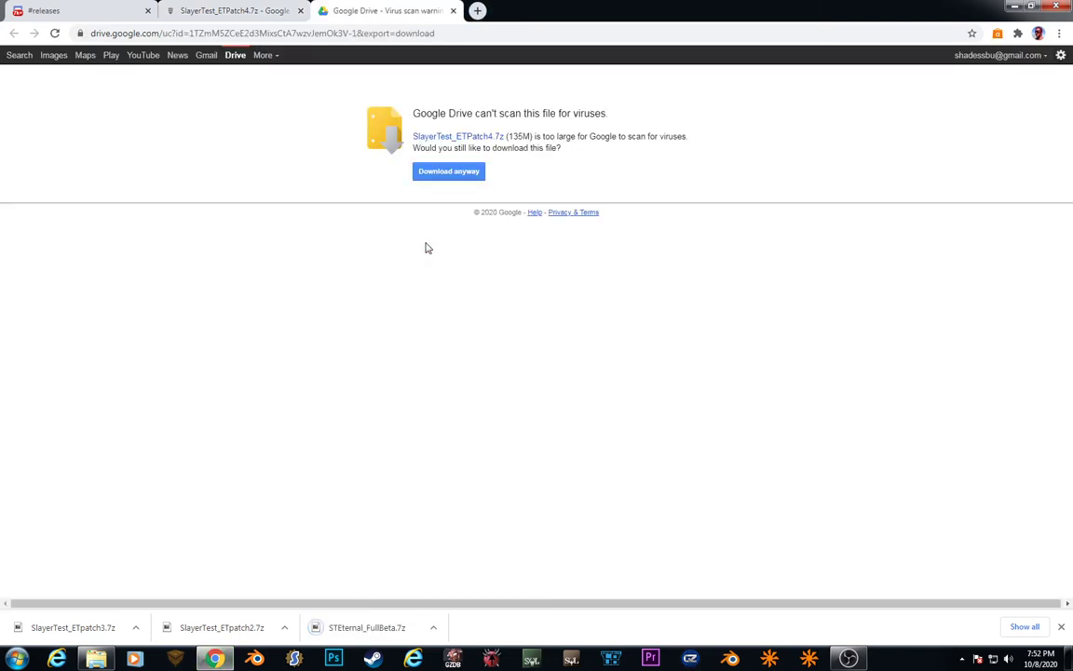
left_click(441, 174)
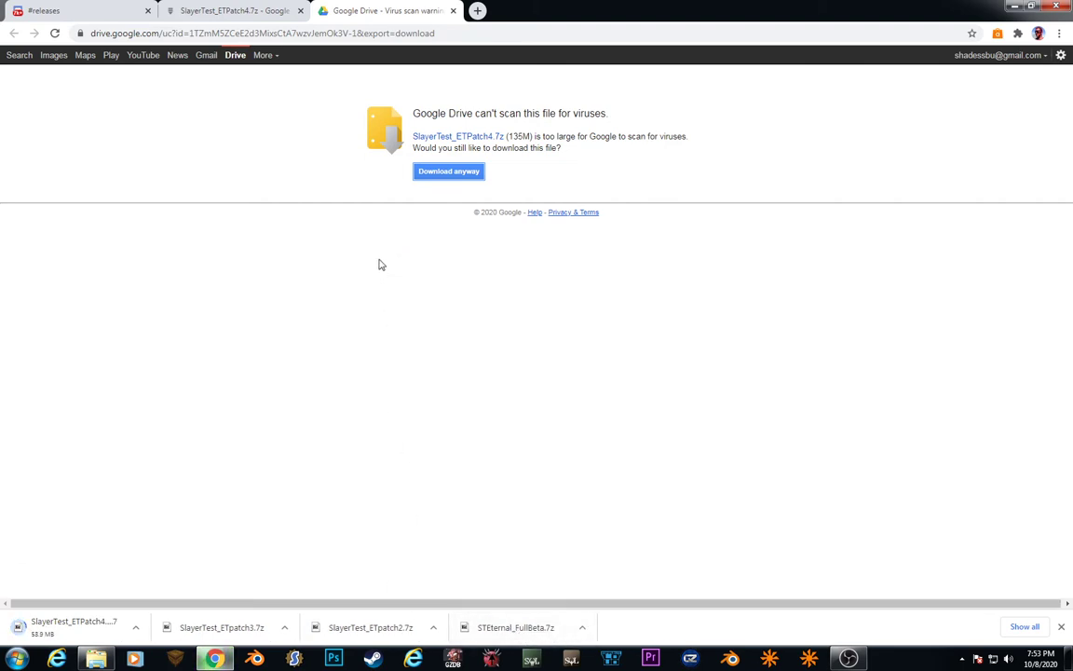
left_click(453, 10)
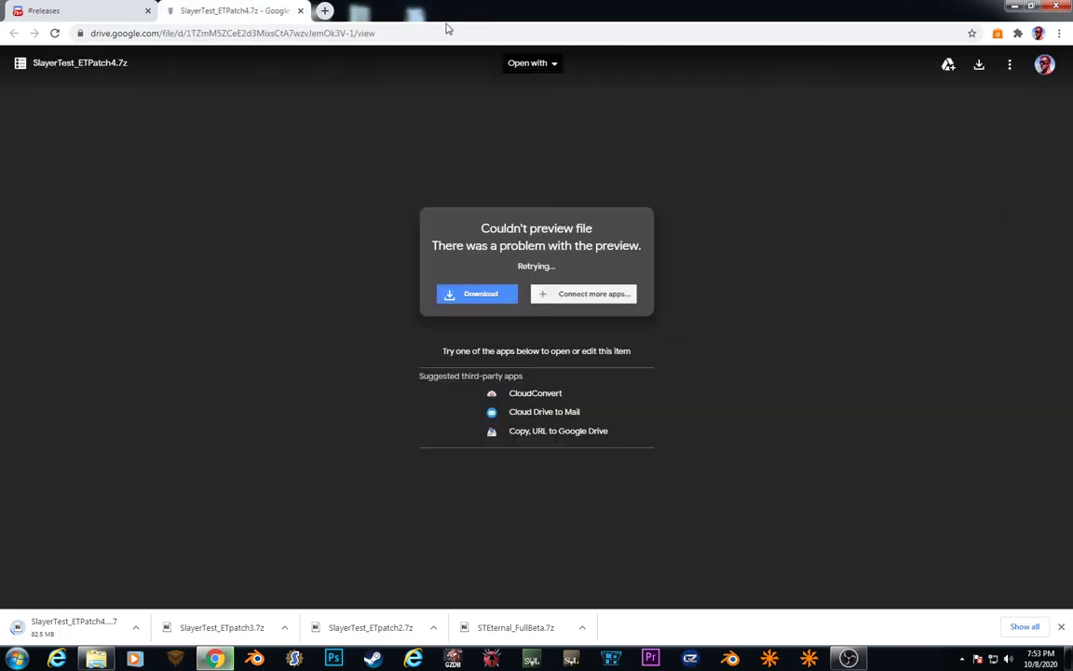
Show the downloaded STEternal_FullBeta.7z in the Downloads folder and open the archive in 7-Zip
right_click(519, 628)
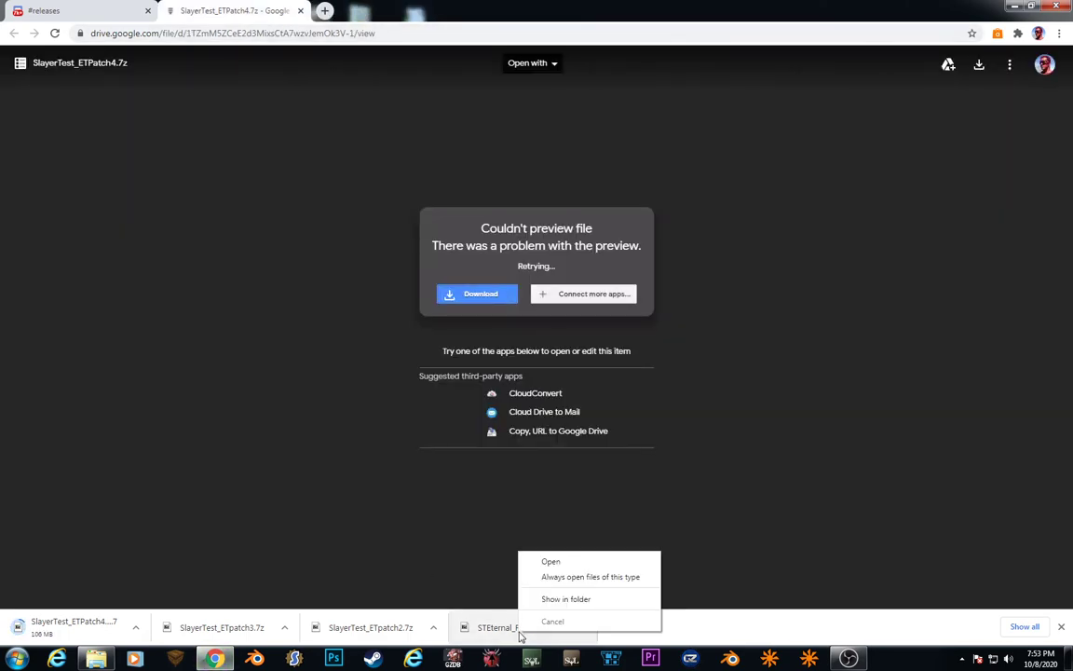
left_click(551, 599)
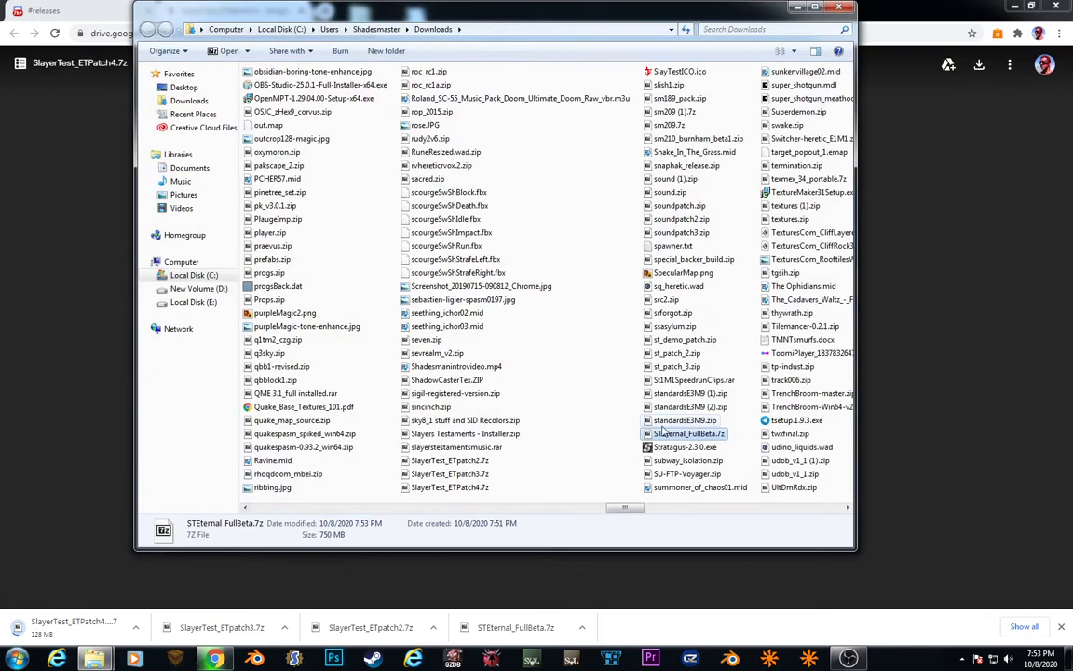
double_click(690, 434)
left_click_drag(415, 285, 727, 122)
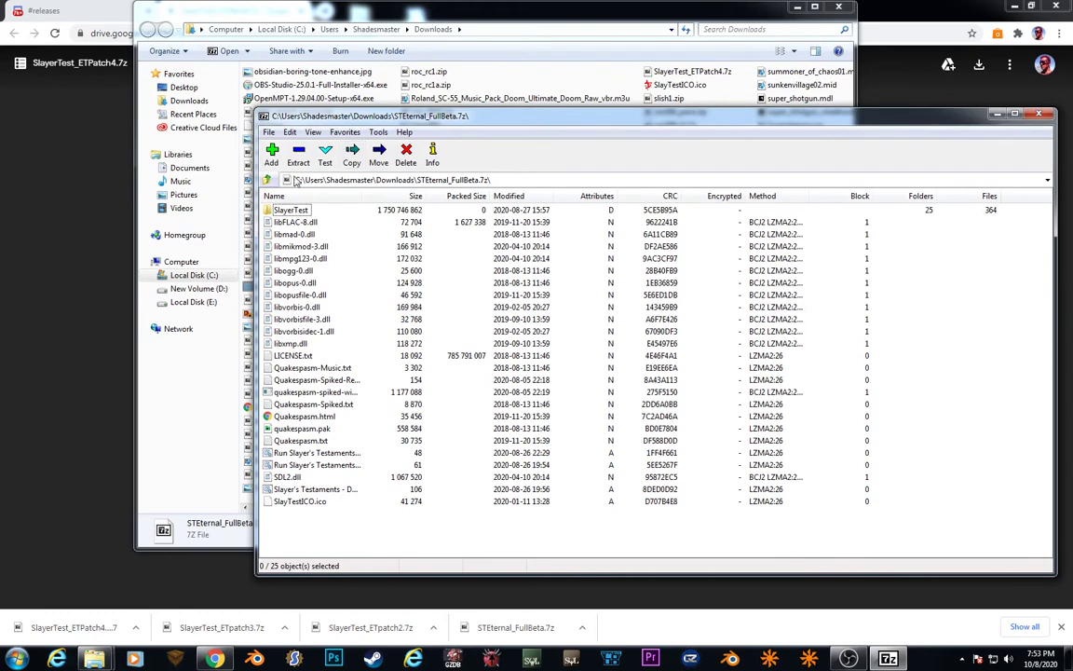
Extract the full beta archive to E:\Quake\ without replacing any existing files, and close the archive
left_click(300, 159)
left_click(658, 274)
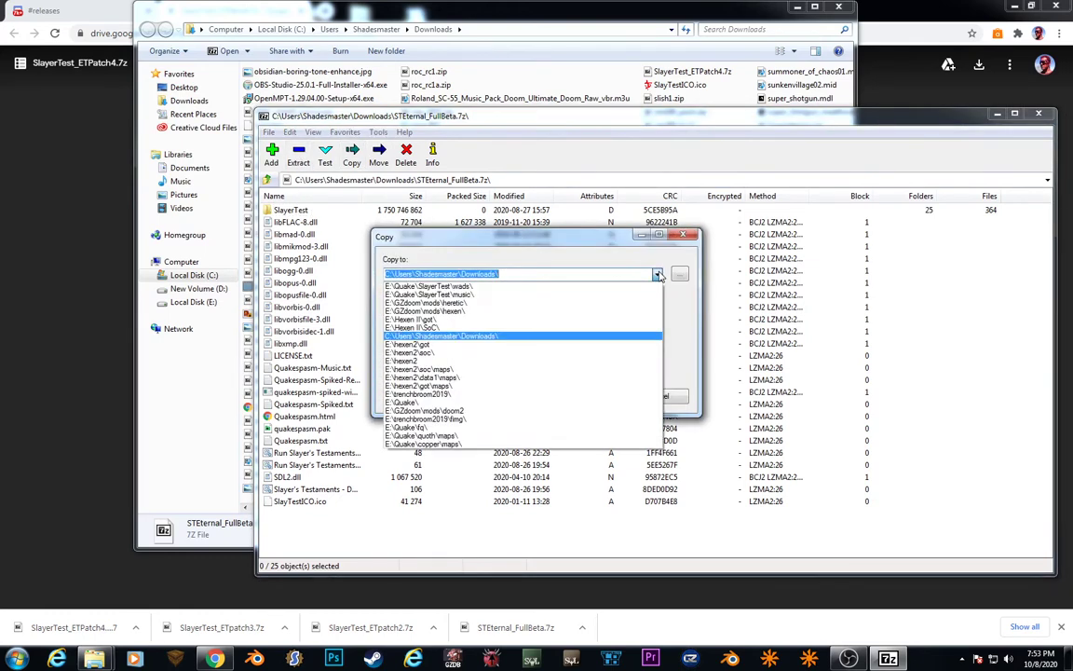
left_click(480, 286)
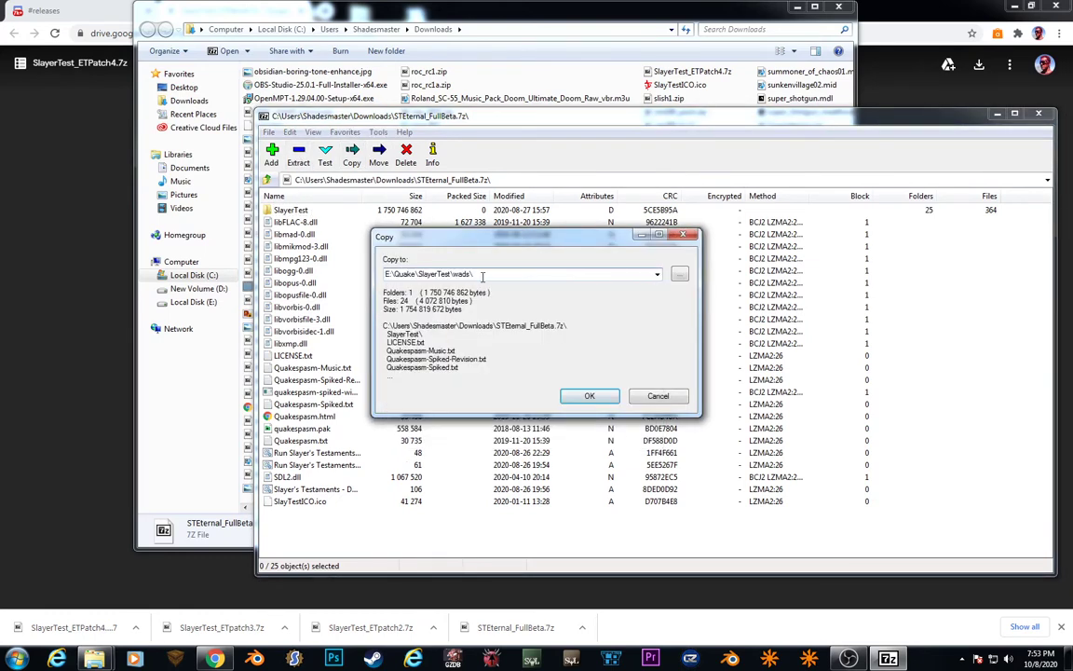
left_click_drag(483, 277, 420, 278)
key("BackSpace")
left_click(604, 395)
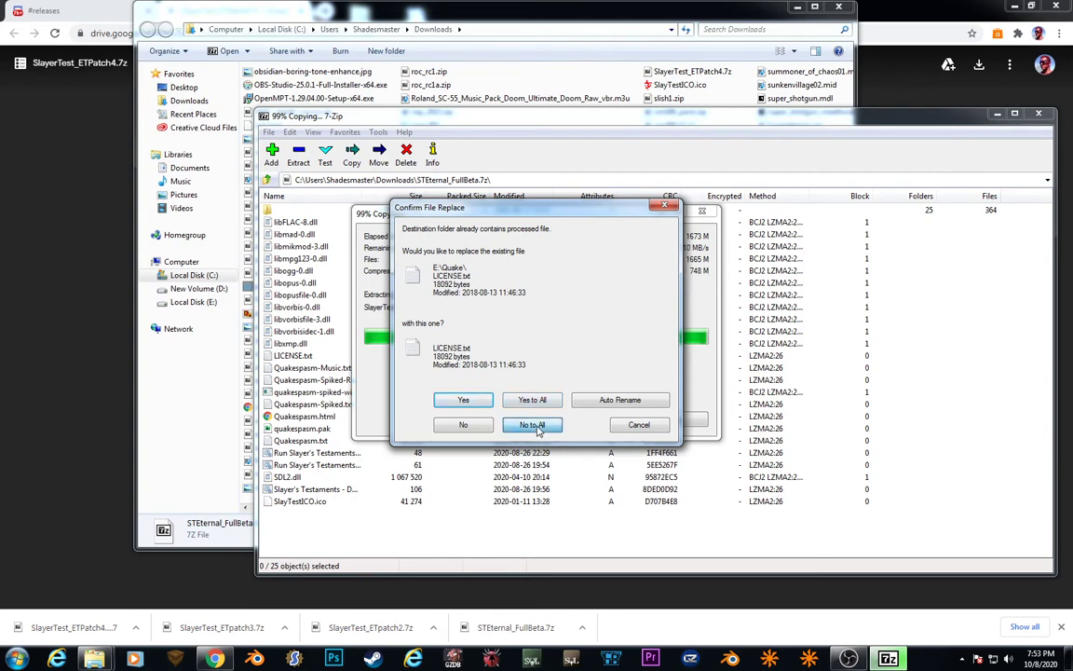
left_click(535, 429)
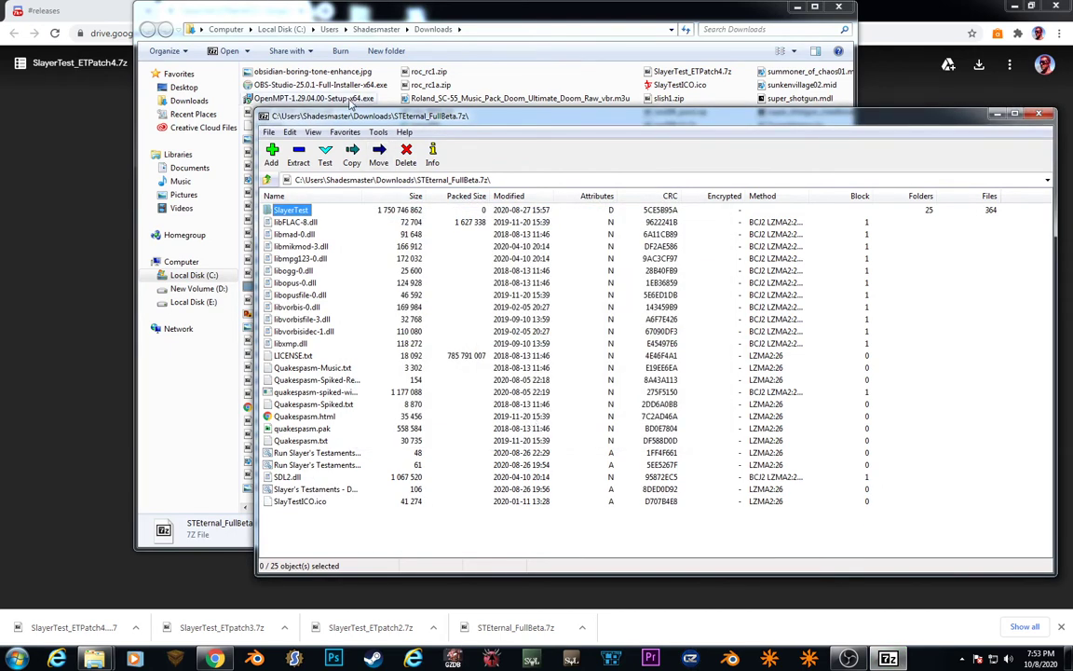
left_click_drag(422, 119, 314, 131)
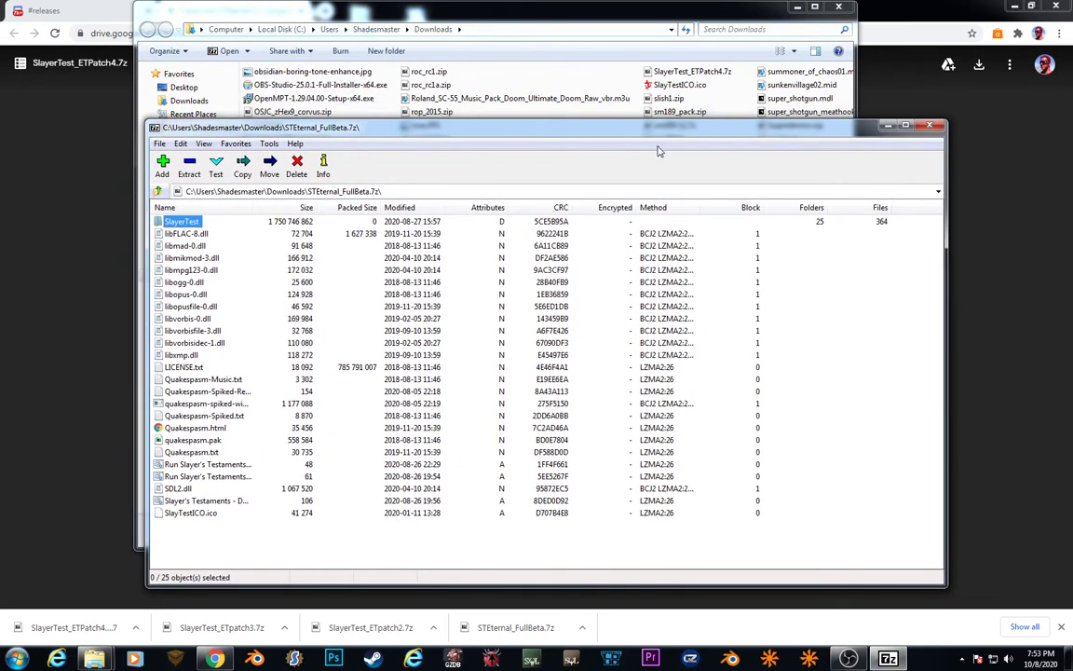
left_click(929, 125)
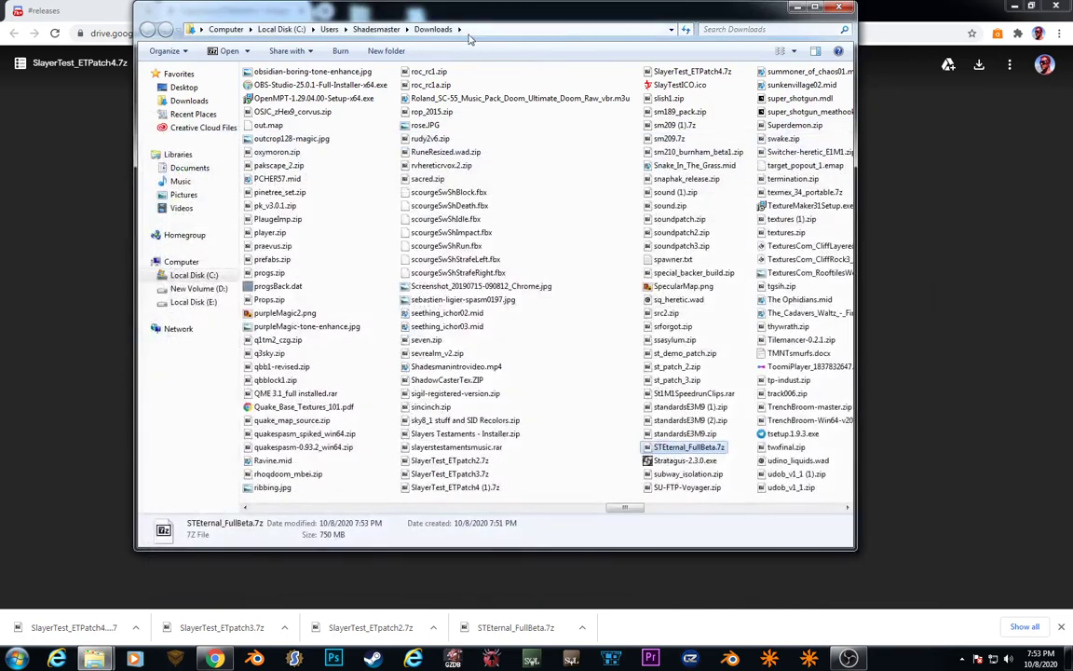
Look through the E:\Quake folder for the extracted SlayerTest folder and select it
mouse_move(95, 658)
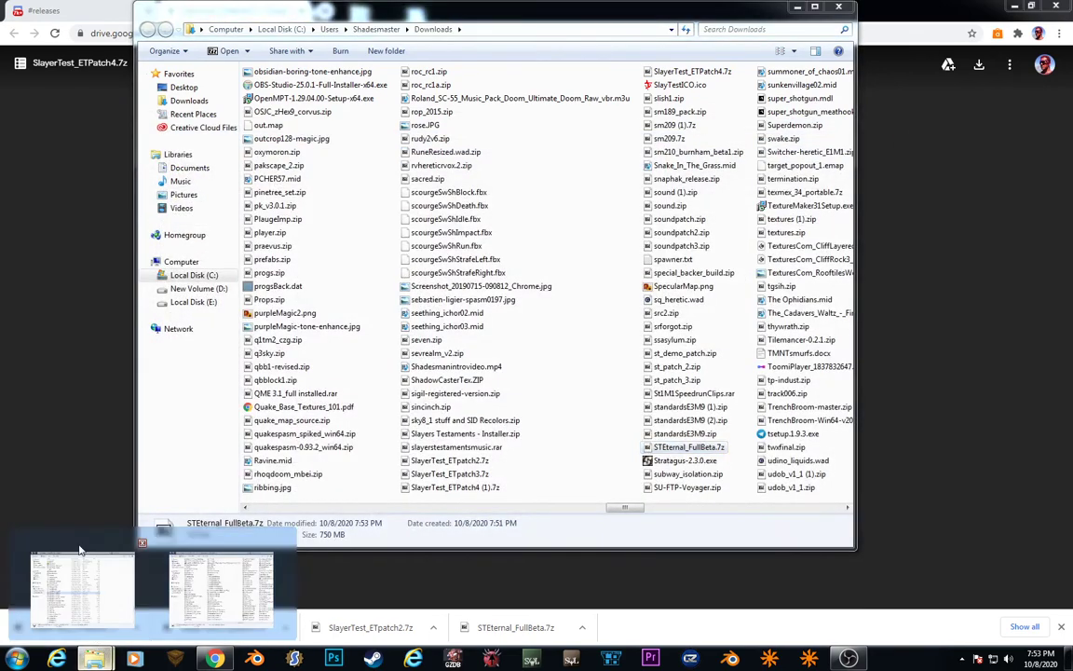
left_click(80, 550)
scroll(339, 306, "up", 5)
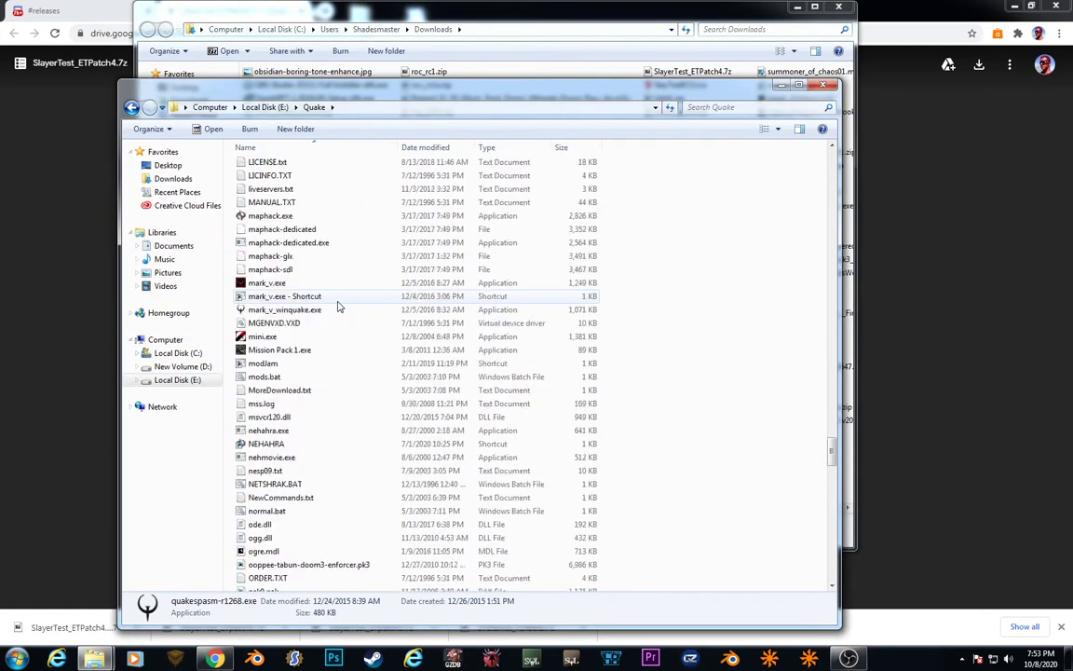
scroll(339, 307, "up", 10)
left_click_drag(832, 378, 835, 154)
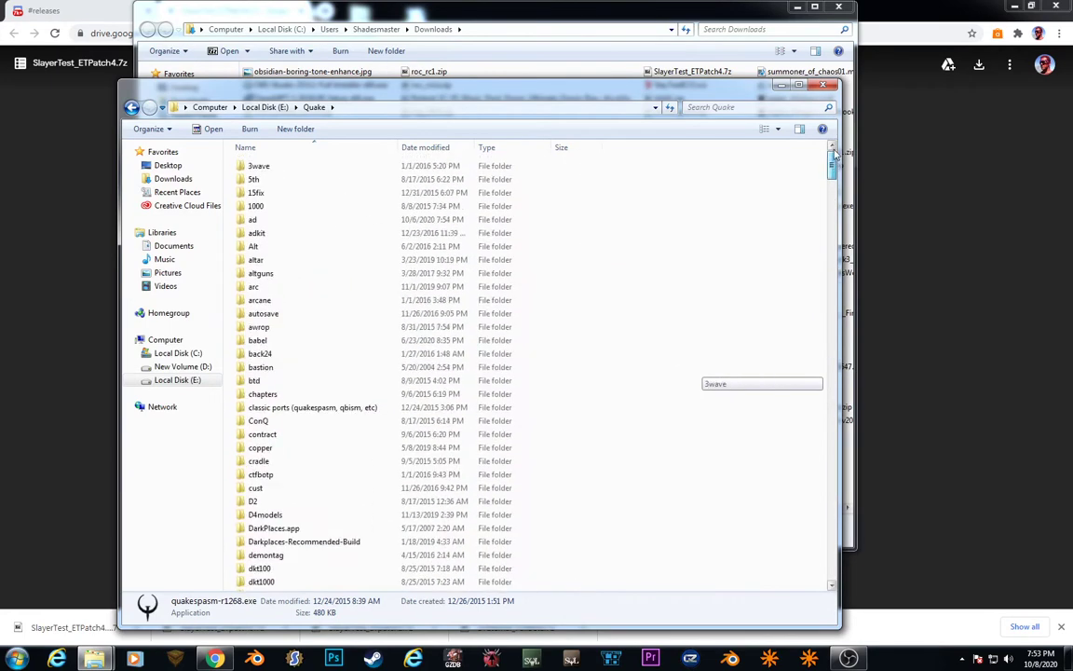
scroll(269, 395, "down", 7)
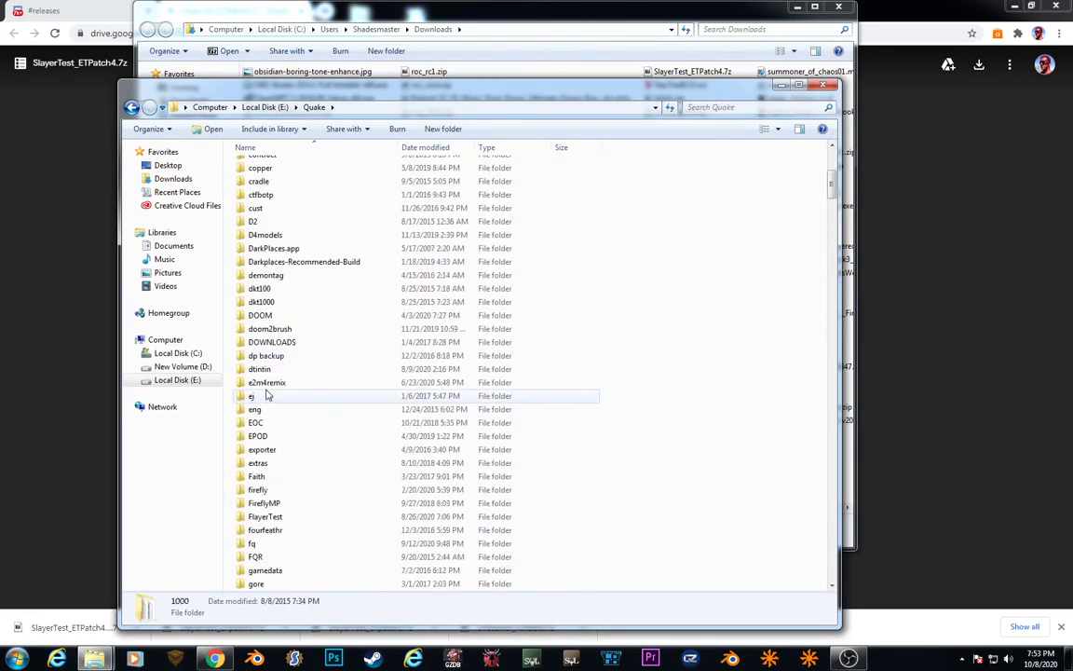
scroll(268, 395, "down", 2)
scroll(261, 308, "down", 6)
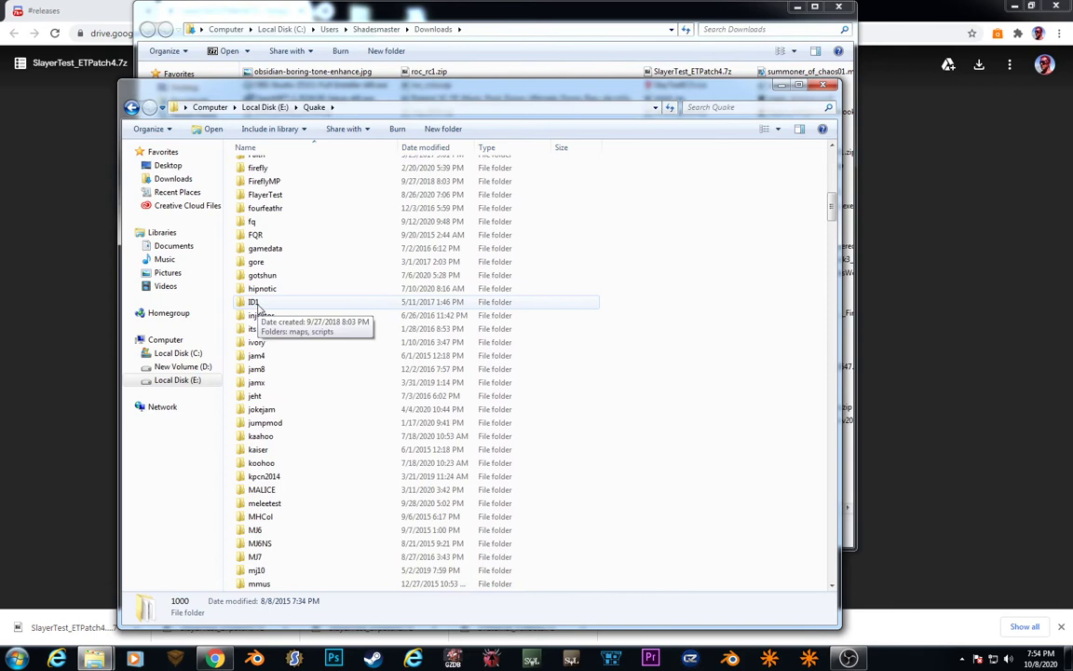
scroll(265, 391, "down", 16)
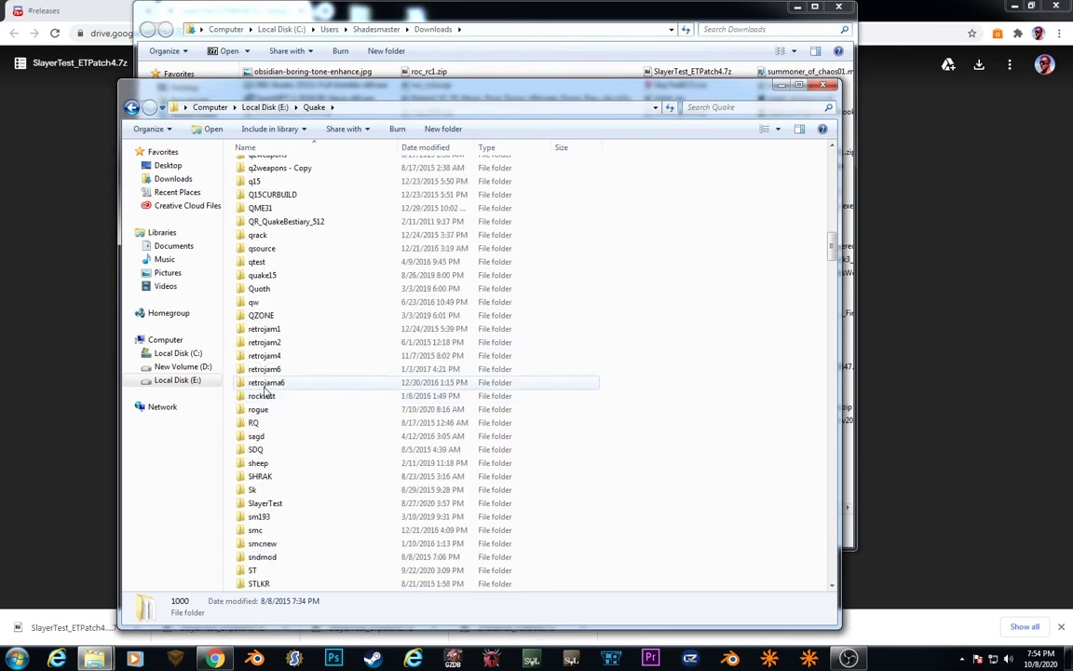
scroll(268, 395, "down", 2)
left_click(269, 423)
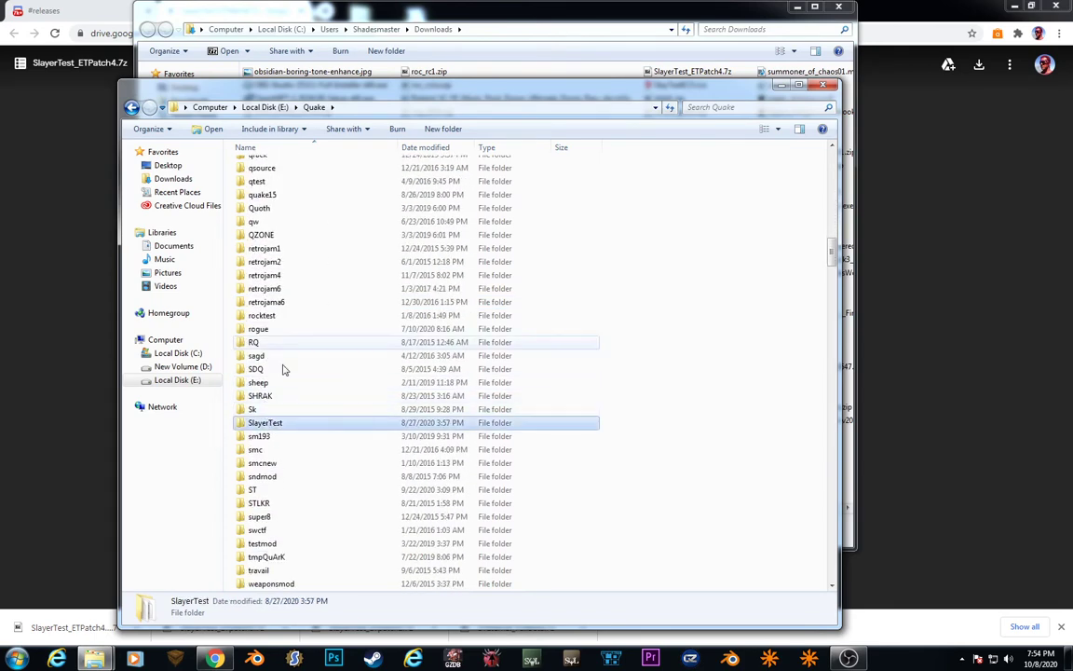
Open the downloaded SlayerTest_ETpatch2.7z from its folder, extract it to E:\Quake\ replacing all existing files, and close the archive
left_click(64, 172)
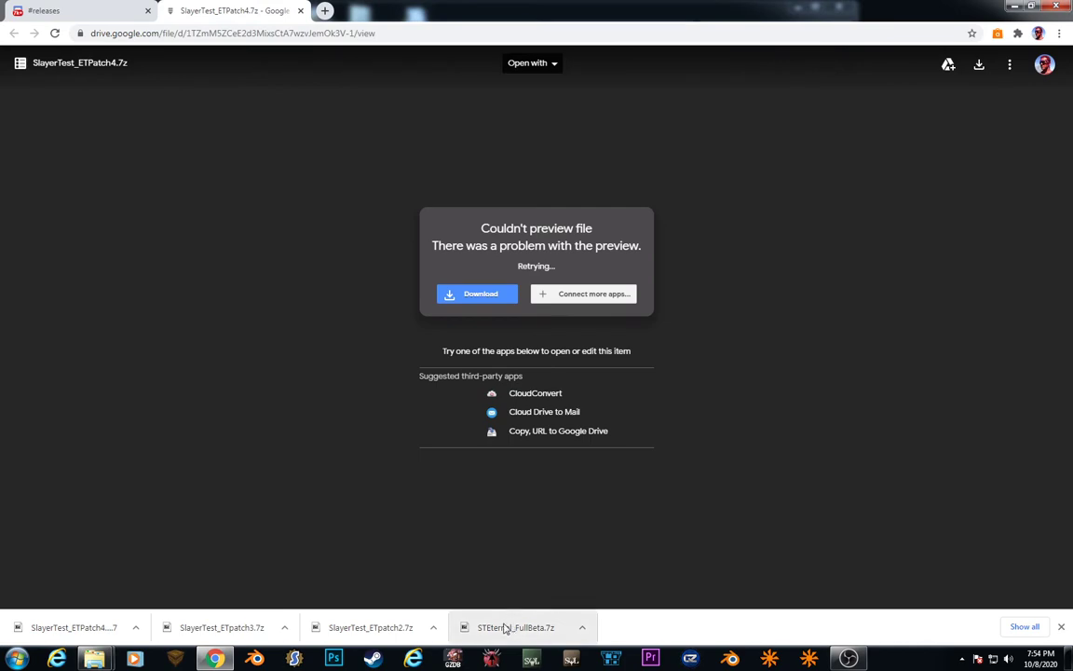
right_click(388, 640)
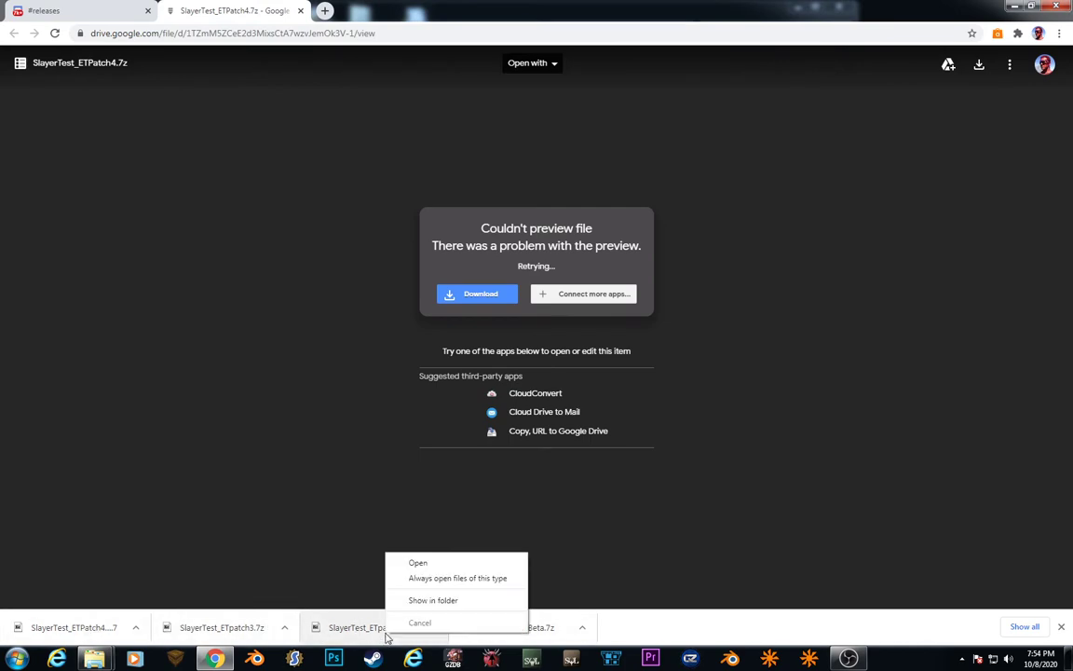
left_click(401, 601)
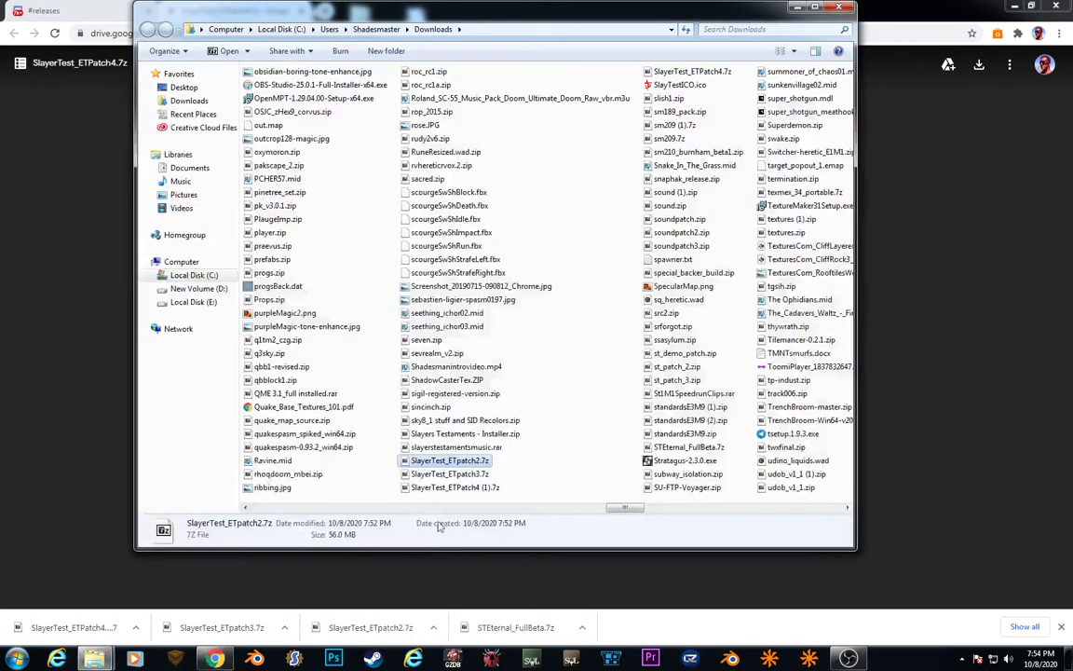
double_click(464, 462)
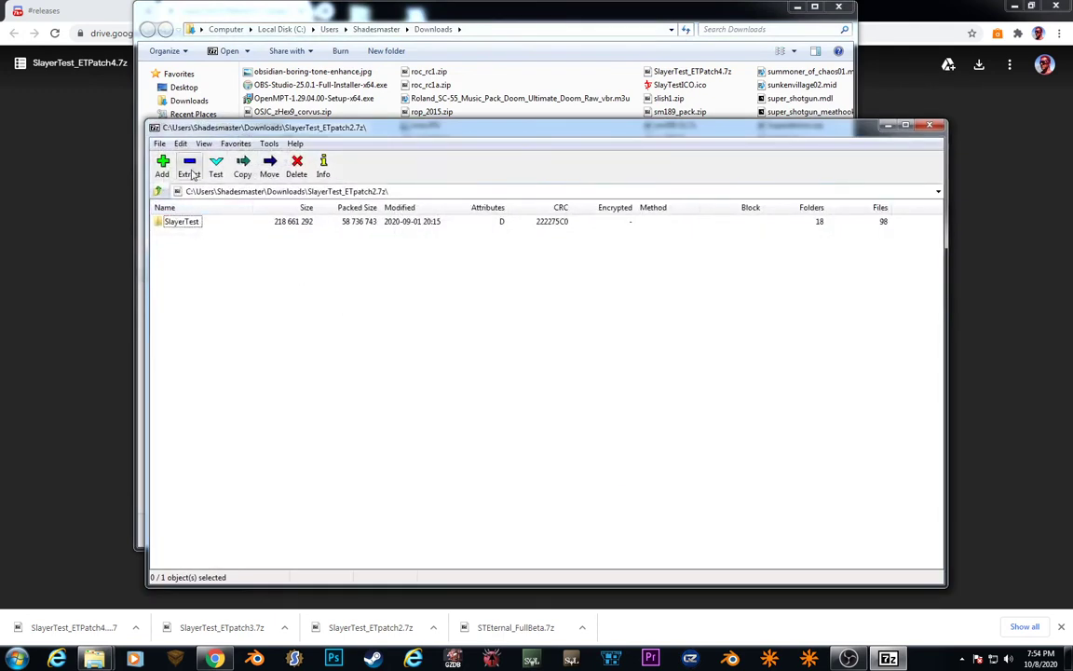
left_click(190, 169)
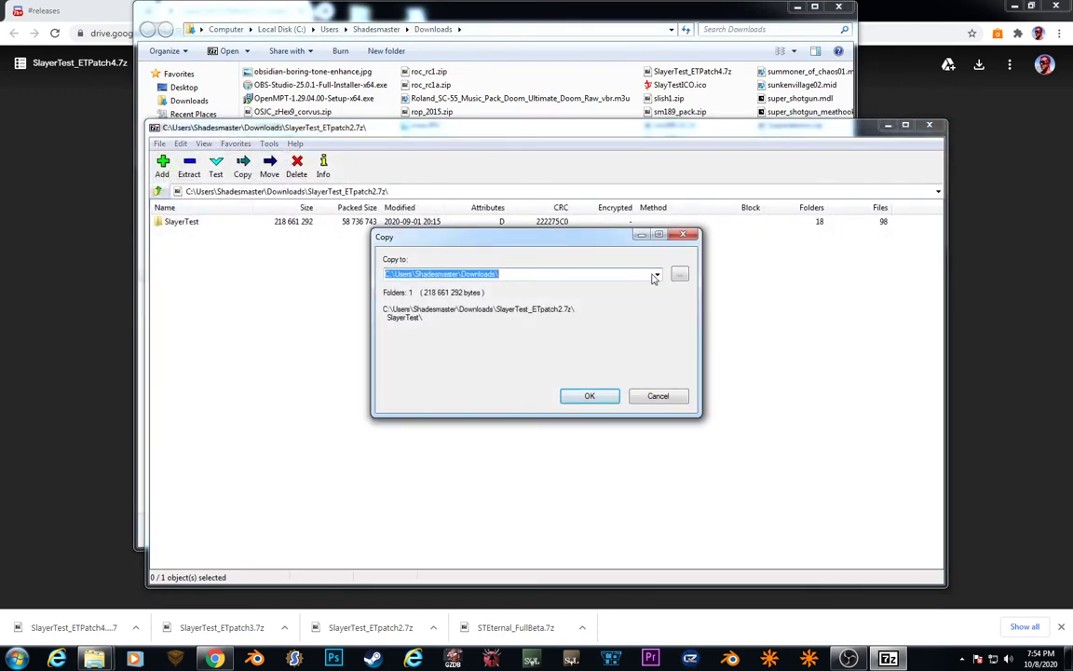
left_click(655, 275)
left_click(559, 285)
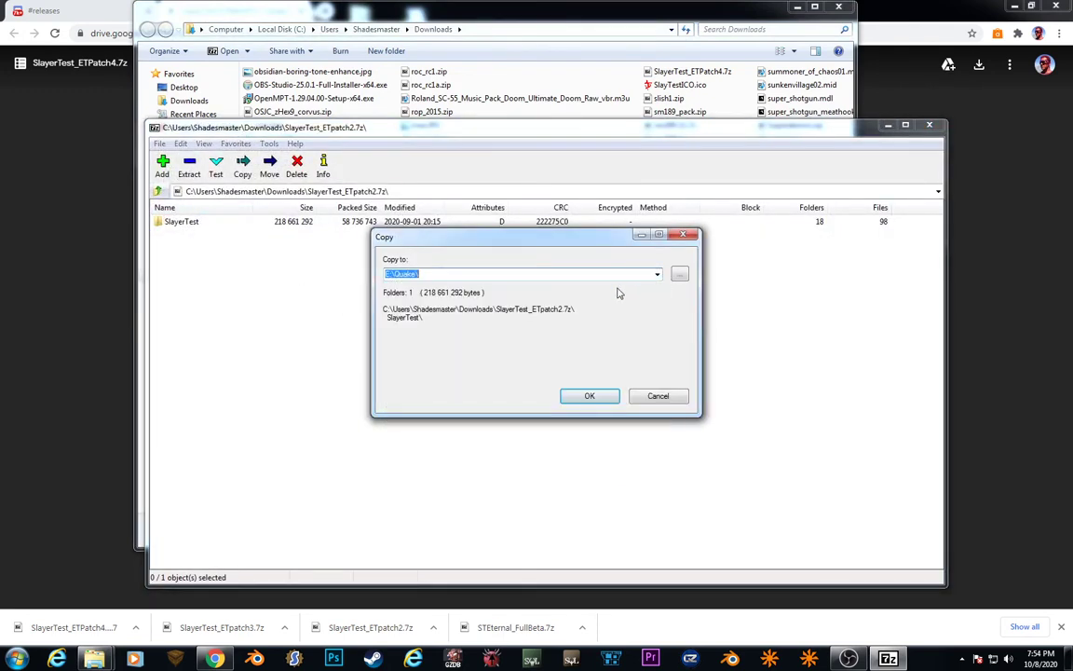
left_click(590, 396)
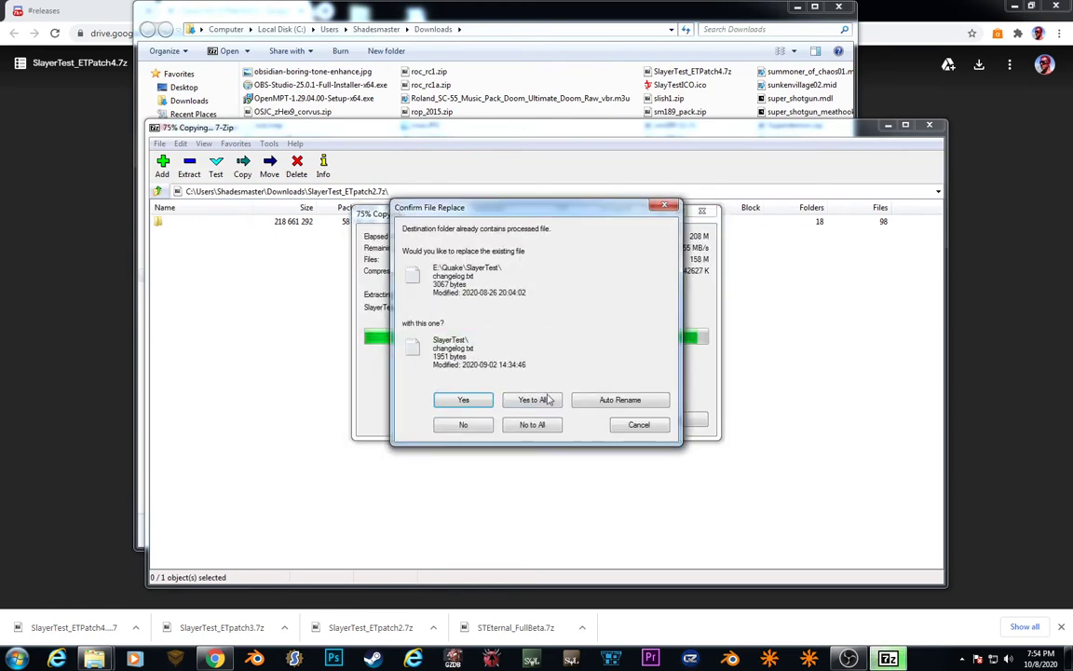
left_click(547, 401)
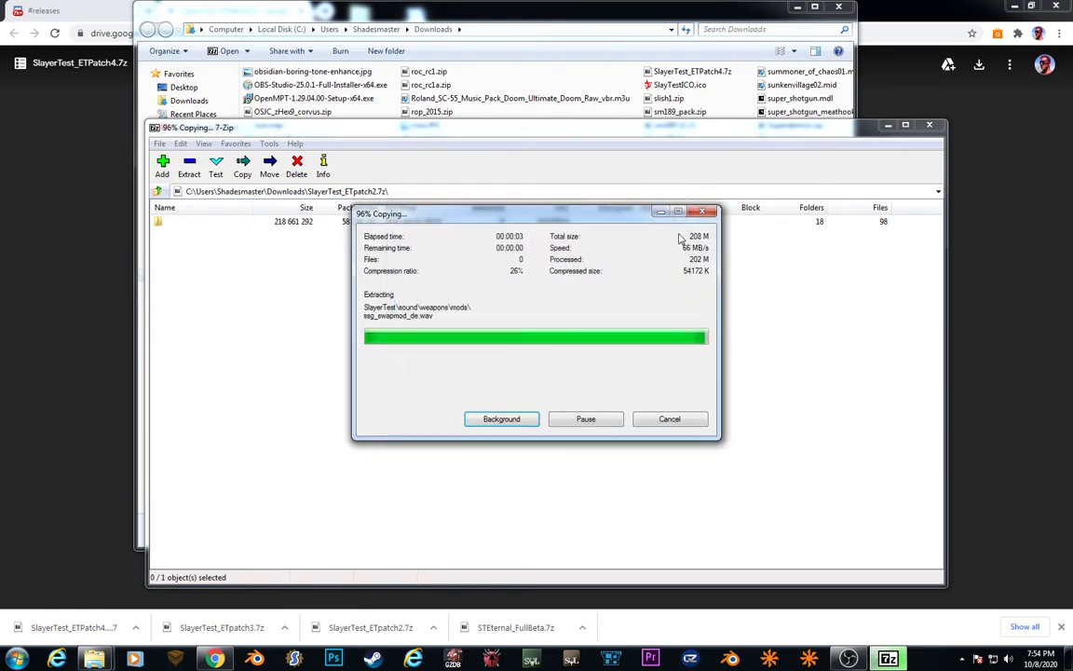
left_click(929, 125)
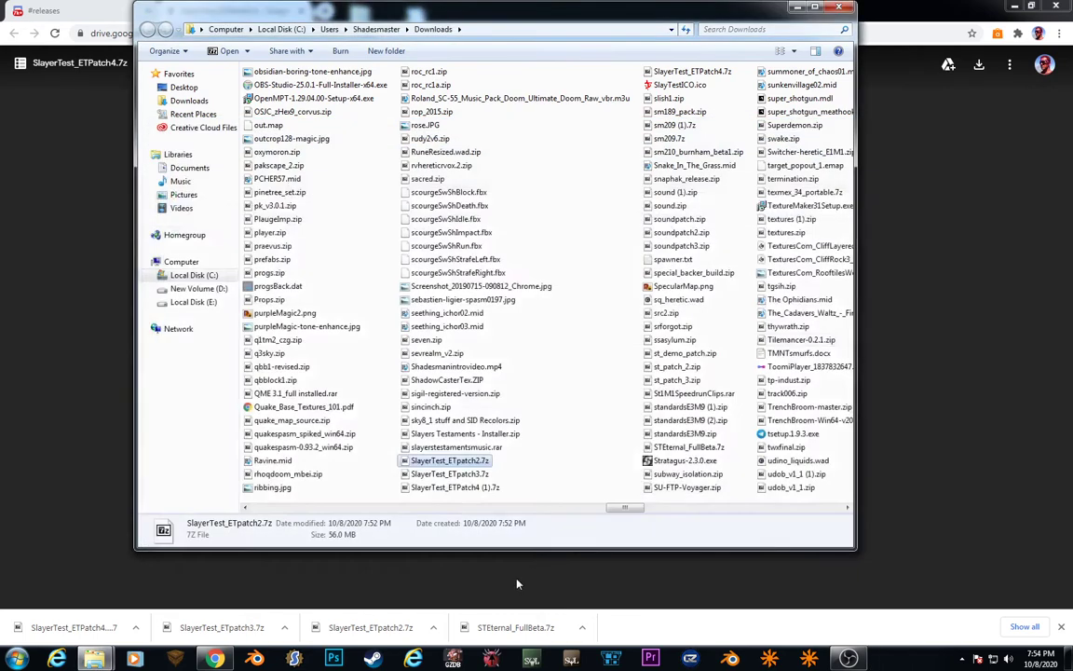
Open the downloaded SlayerTest_ETpatch3.7z from its folder, extract it to the Quake folder replacing all existing files, and close the archive
right_click(247, 632)
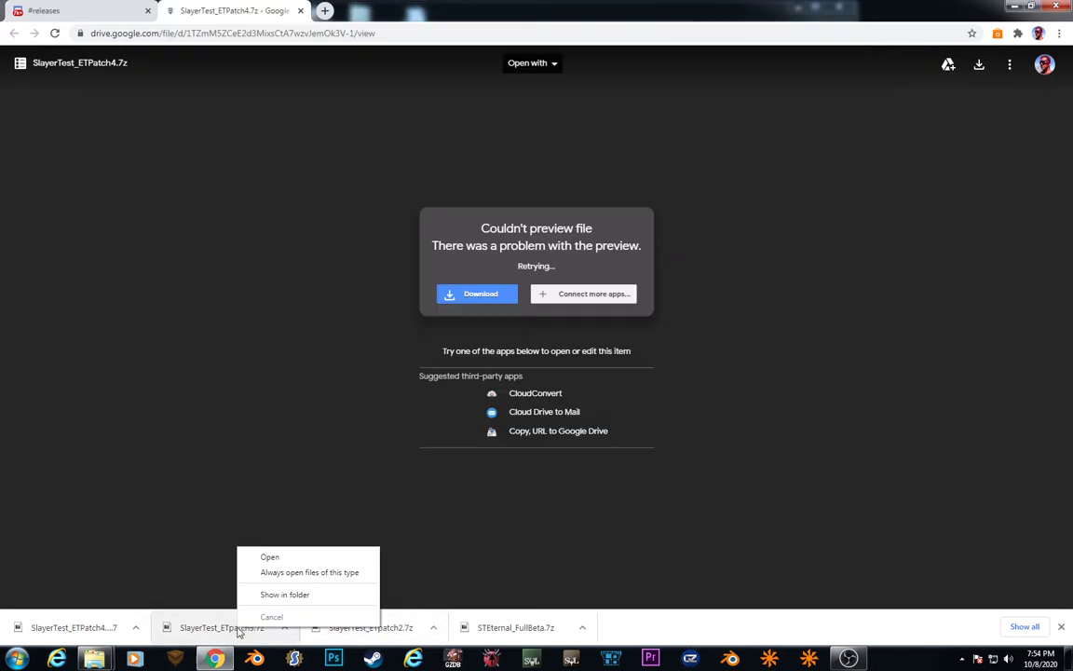
left_click(275, 594)
double_click(446, 480)
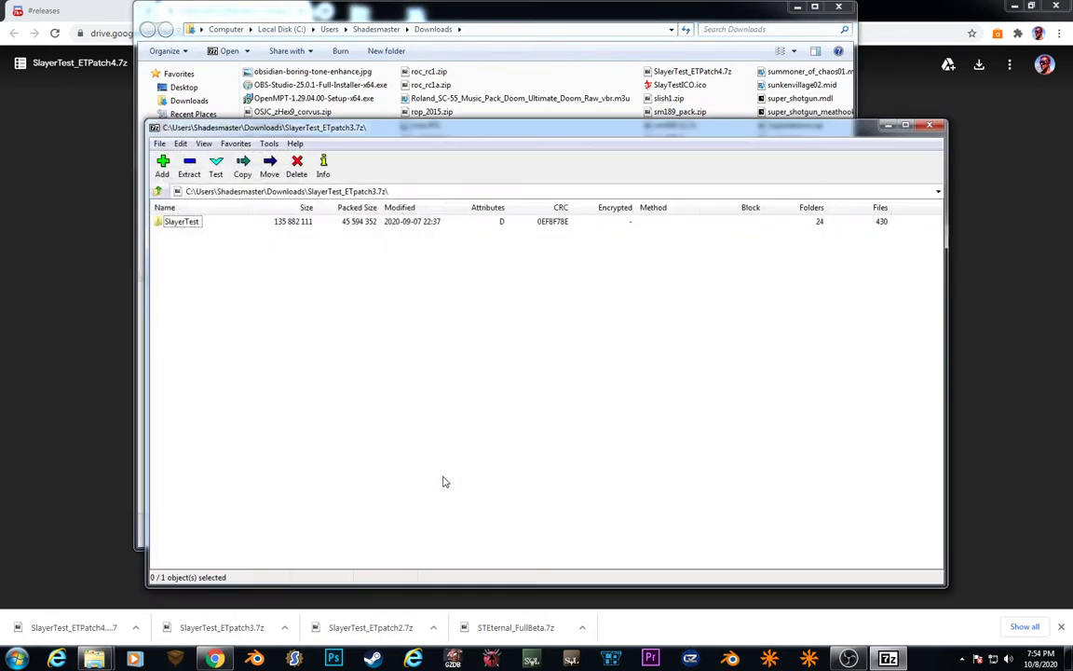
left_click(189, 166)
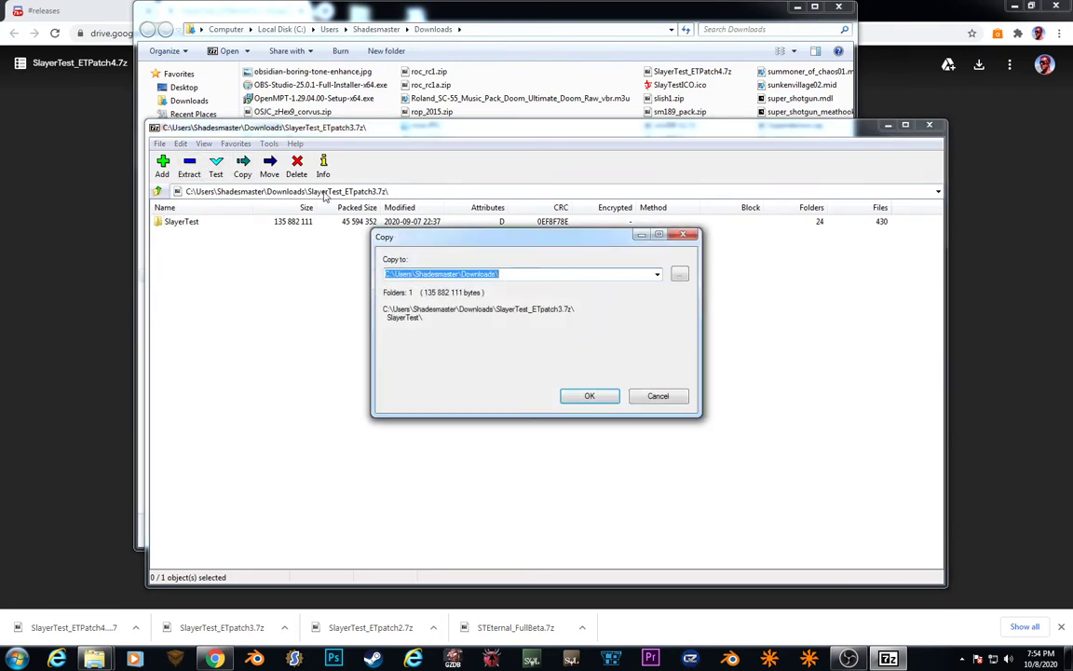
left_click(655, 275)
left_click(615, 292)
left_click(590, 395)
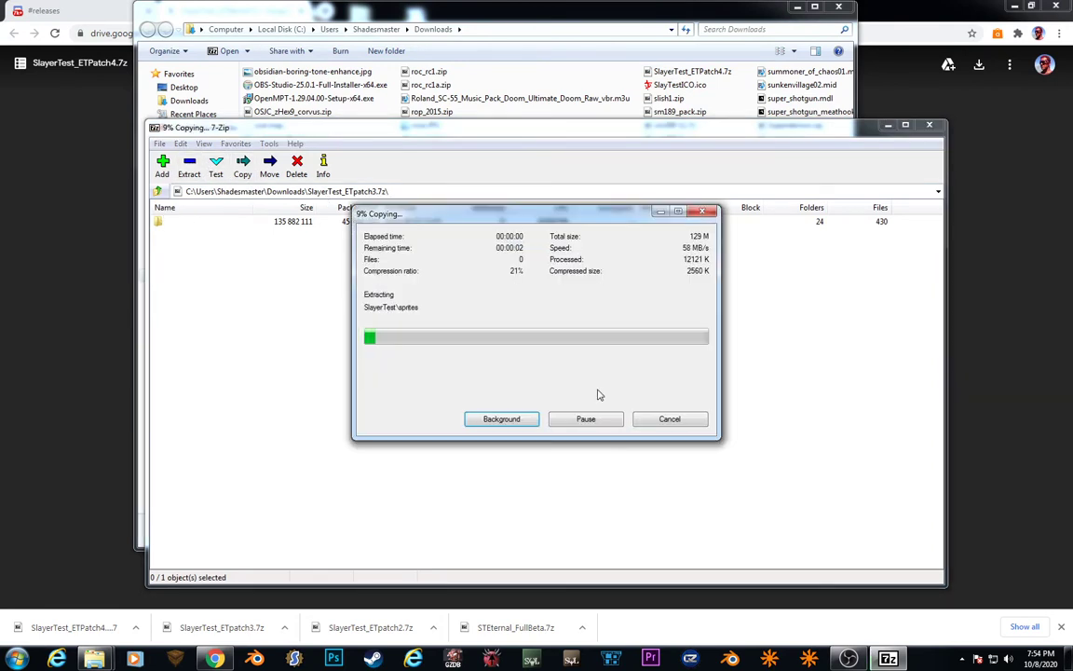
left_click(532, 400)
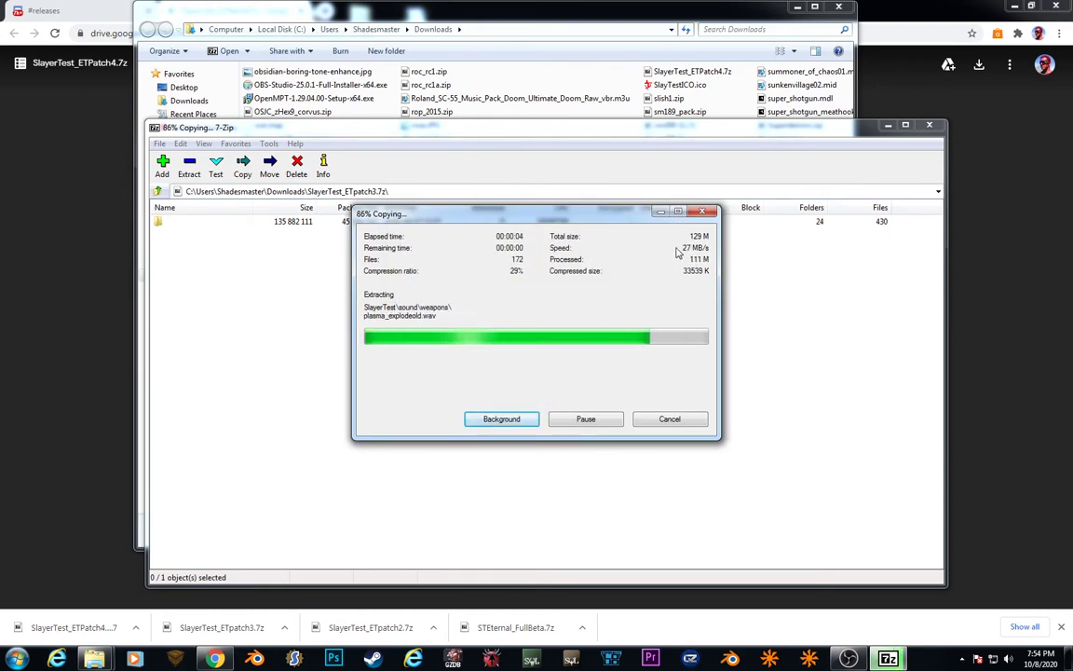
left_click(928, 125)
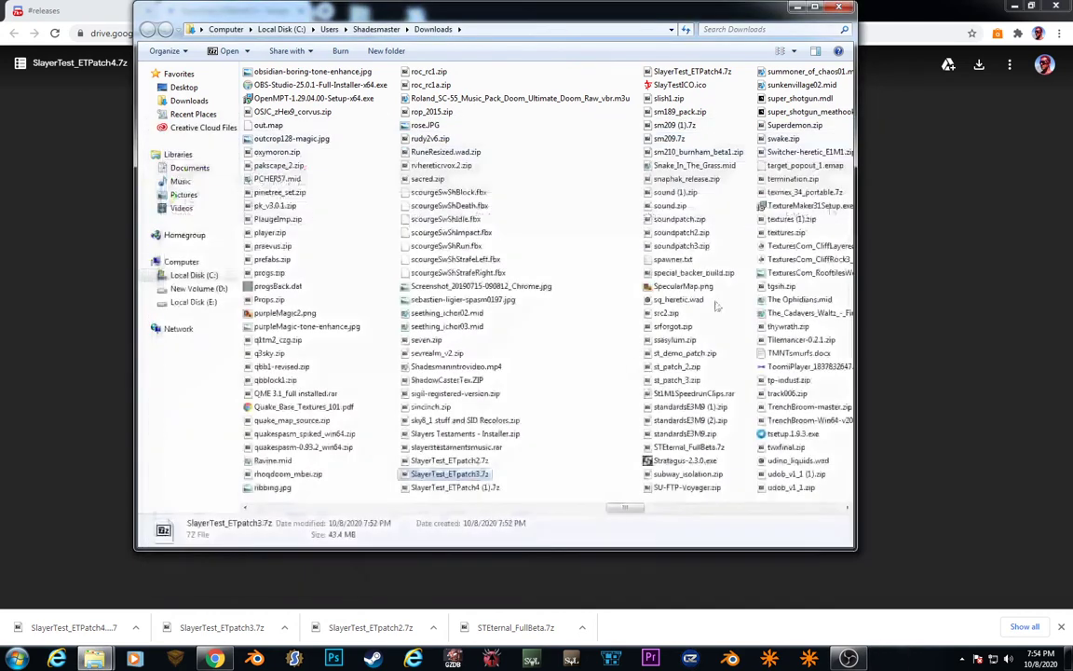
Open the downloaded SlayerTest_ETPatch4 (1).7z from its folder, extract it to the Quake folder replacing all existing files, and close the archive
mouse_move(106, 660)
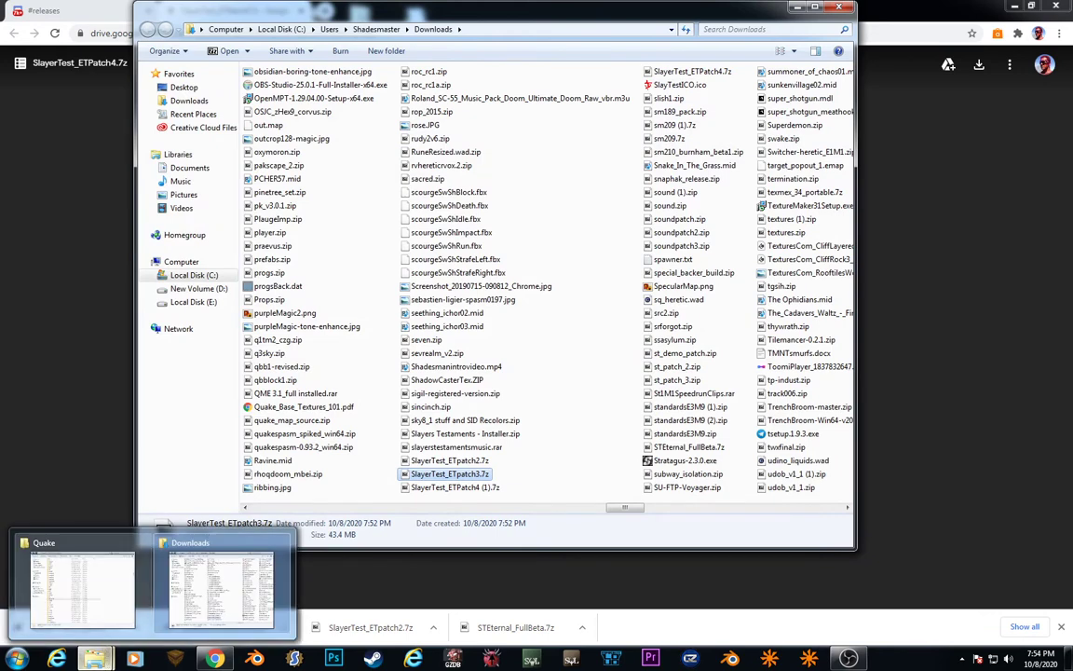
right_click(72, 633)
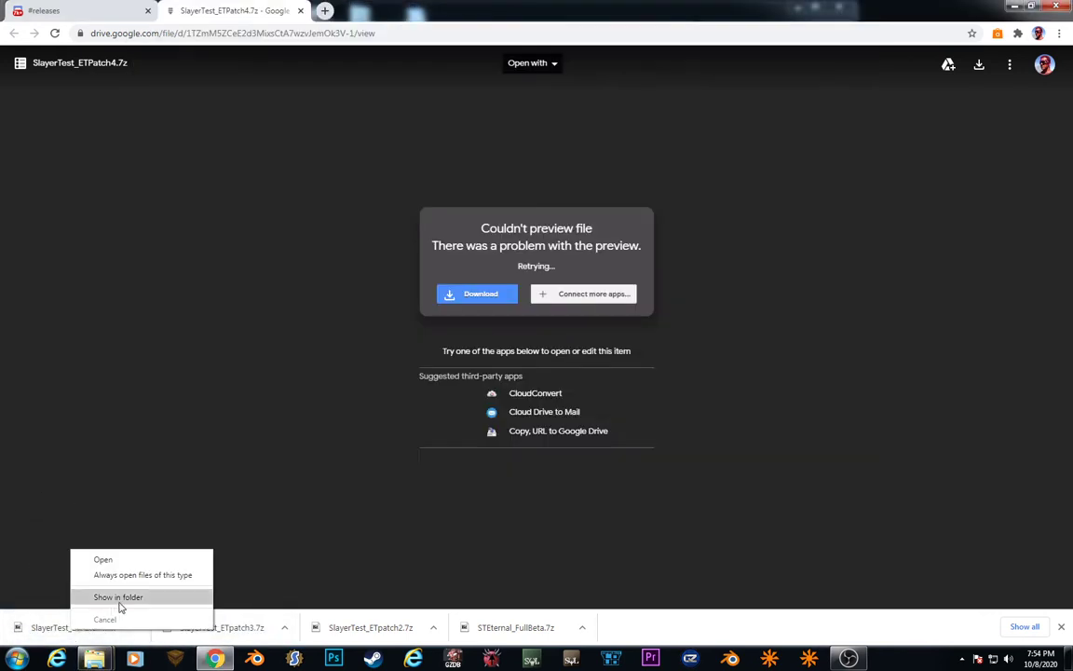
left_click(119, 602)
double_click(456, 488)
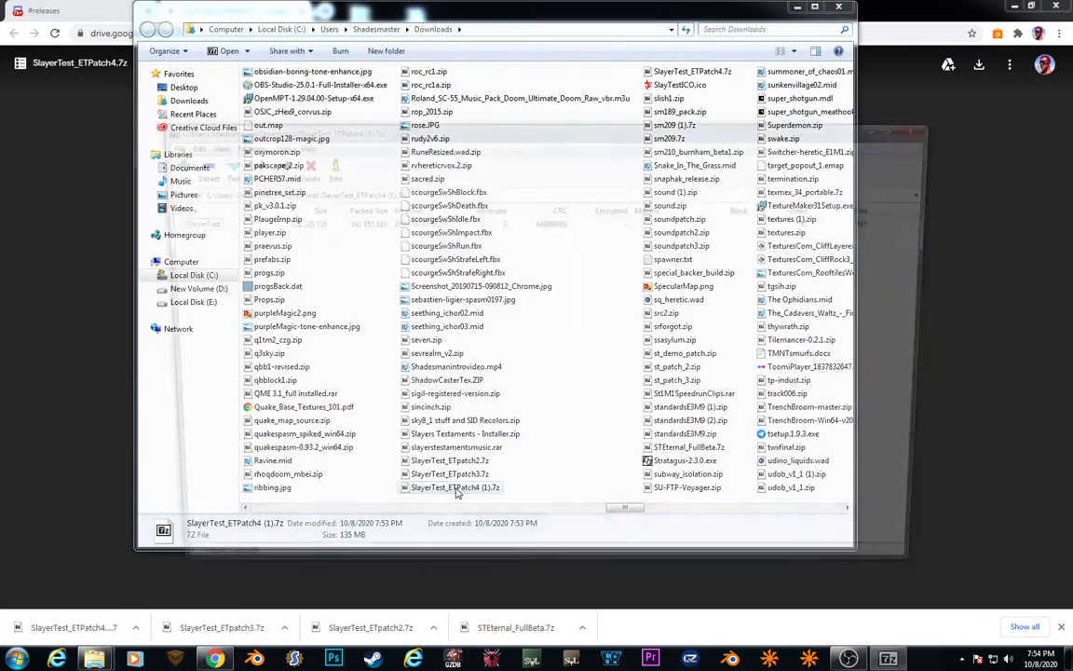
left_click(189, 166)
left_click(655, 274)
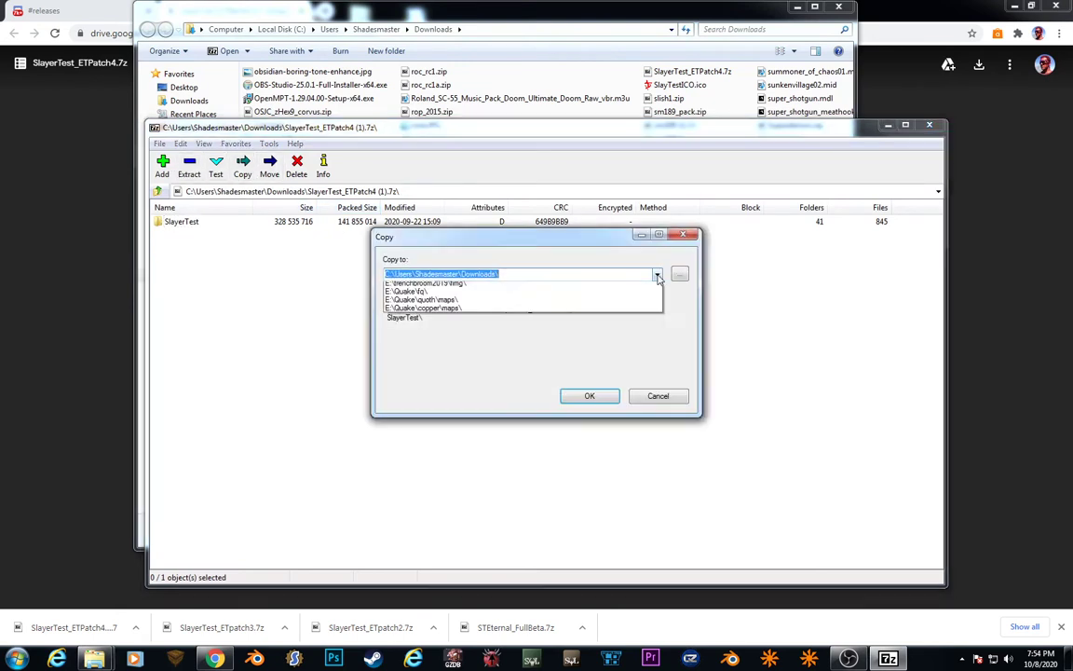
left_click(550, 343)
left_click(607, 399)
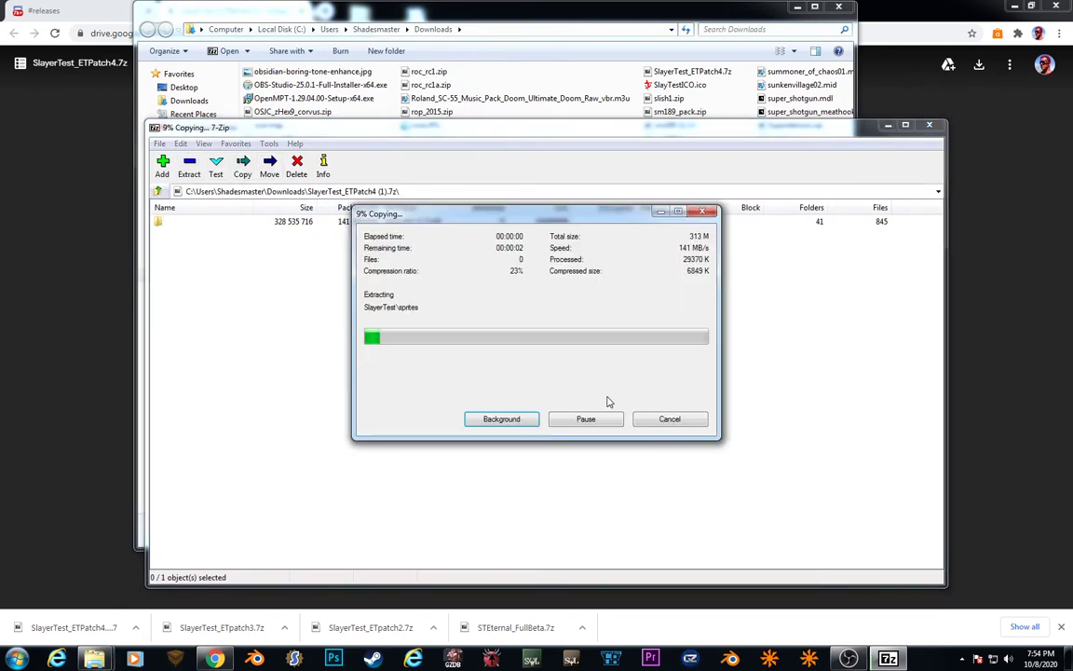
left_click(532, 400)
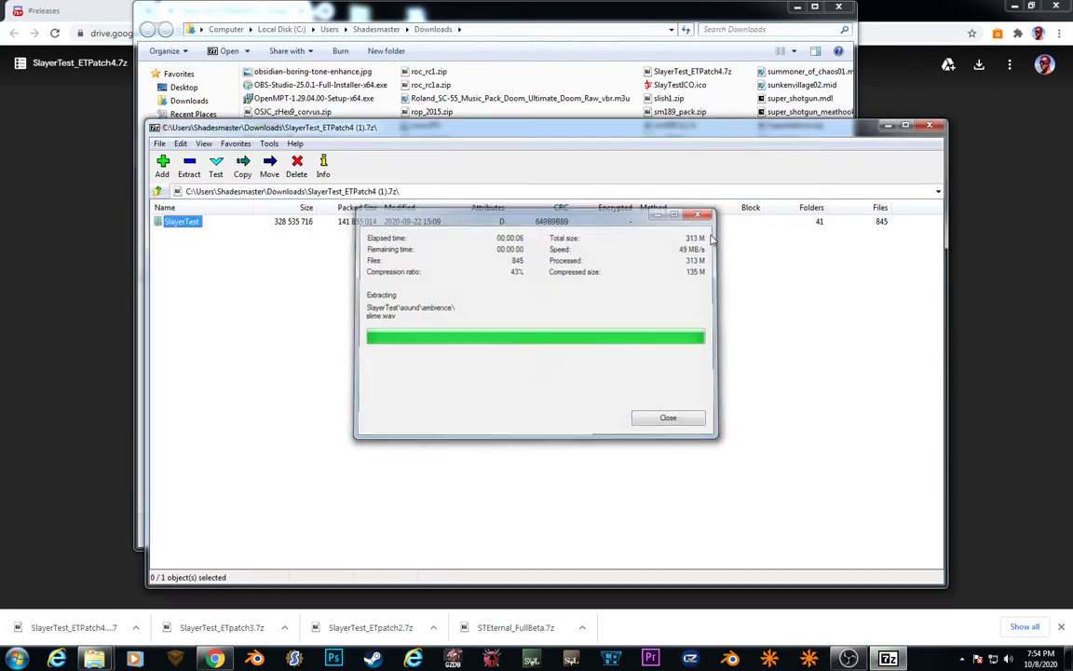
left_click(929, 125)
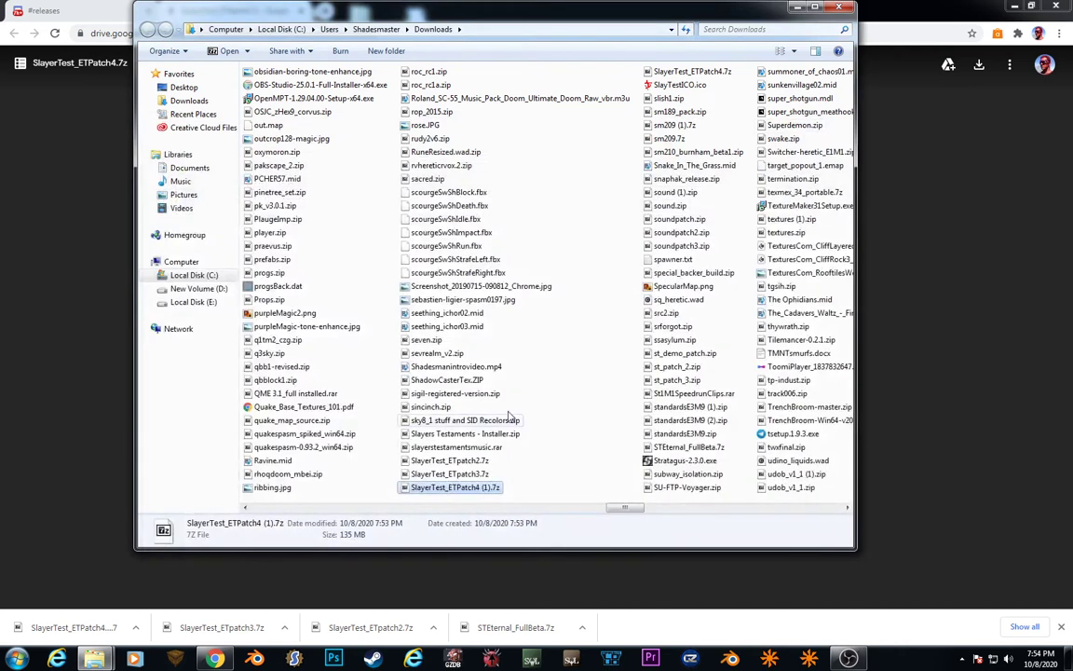
Delete the SlayerTest_ETpatch2, ETpatch3 and both ETPatch4 archives, plus STEternal_FullBeta.7z, from the Downloads folder
left_click(486, 456, "shift")
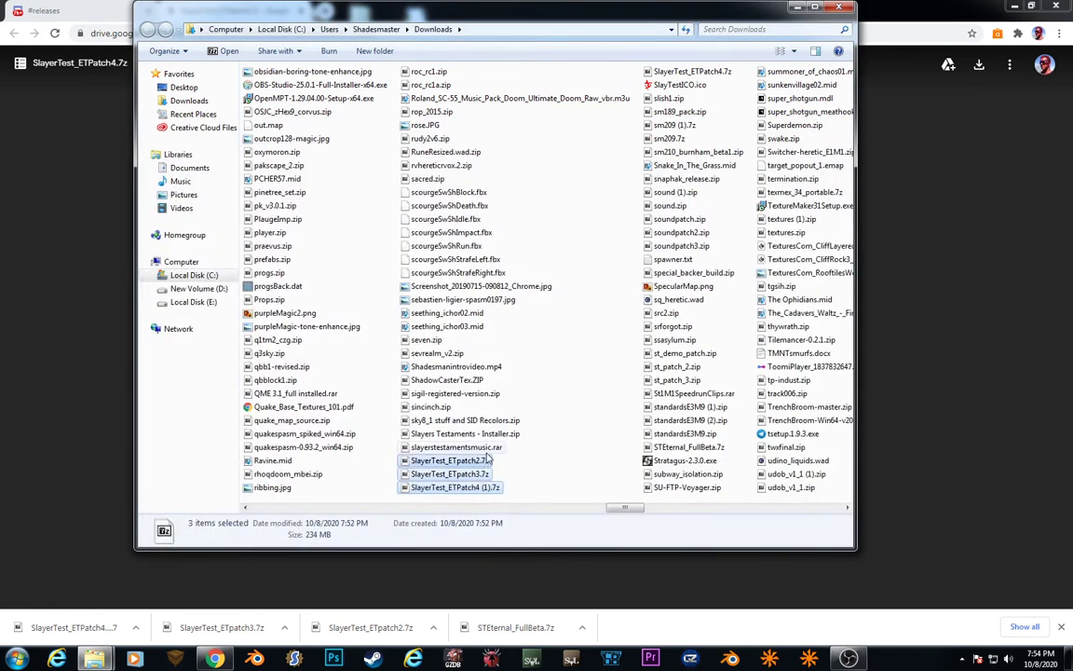
left_click(722, 75, "ctrl")
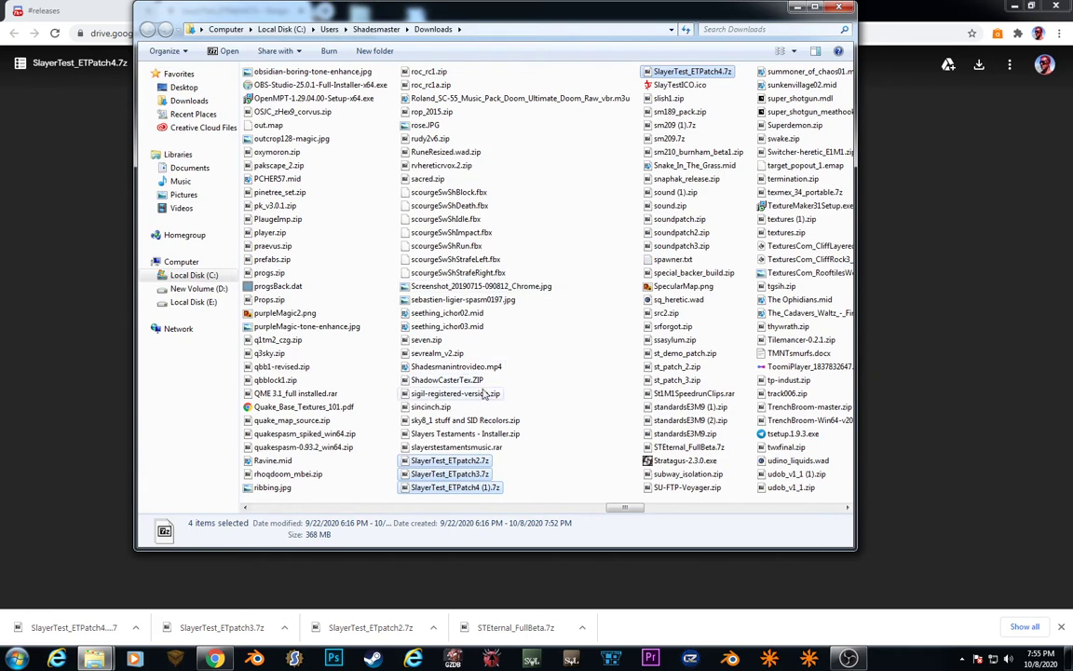
key("Delete")
left_click(584, 338)
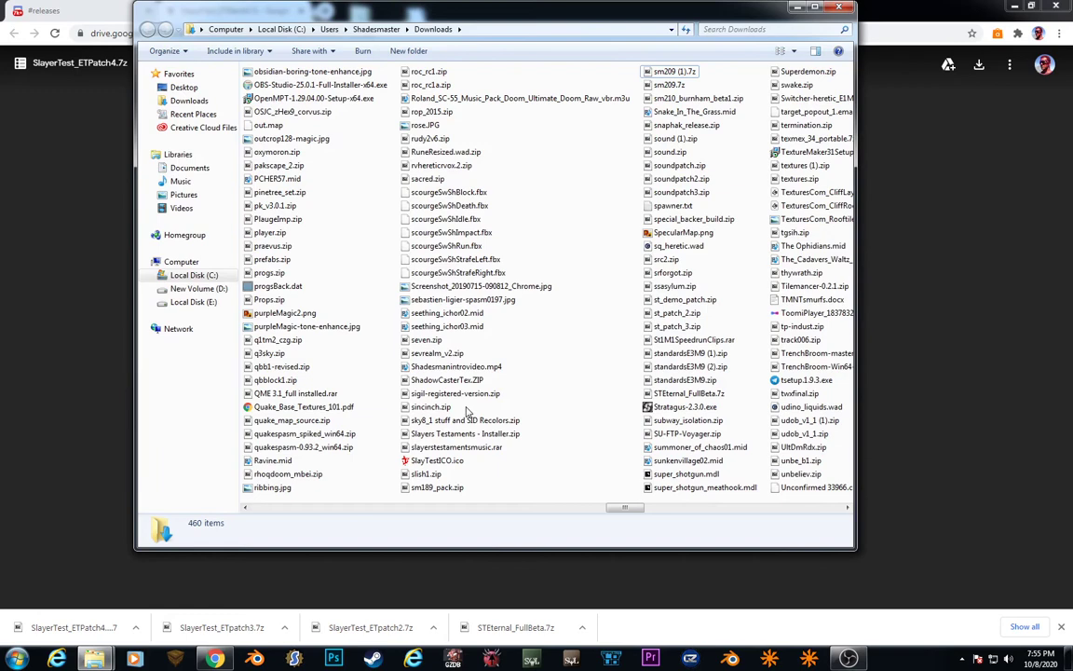
left_click(680, 300)
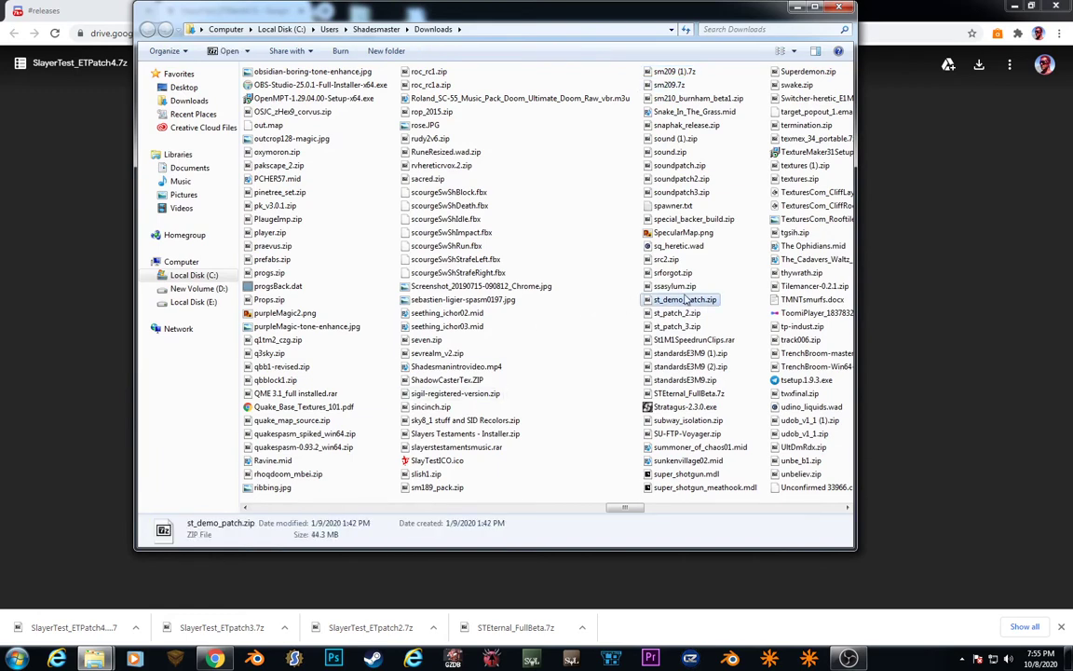
left_click(693, 394)
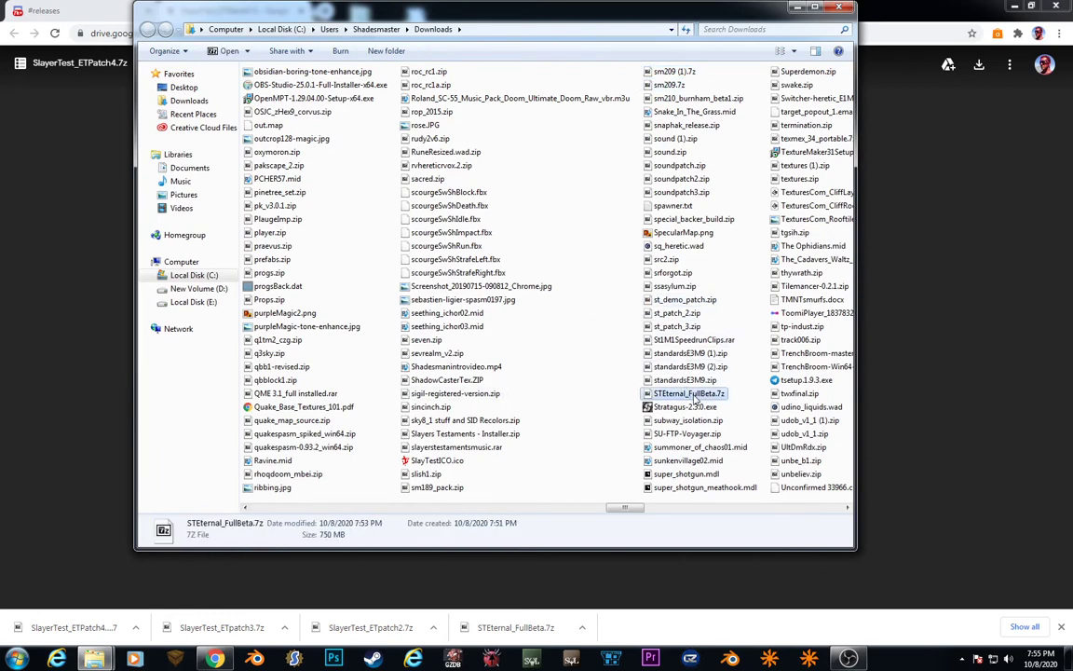
key("Delete")
key("Return")
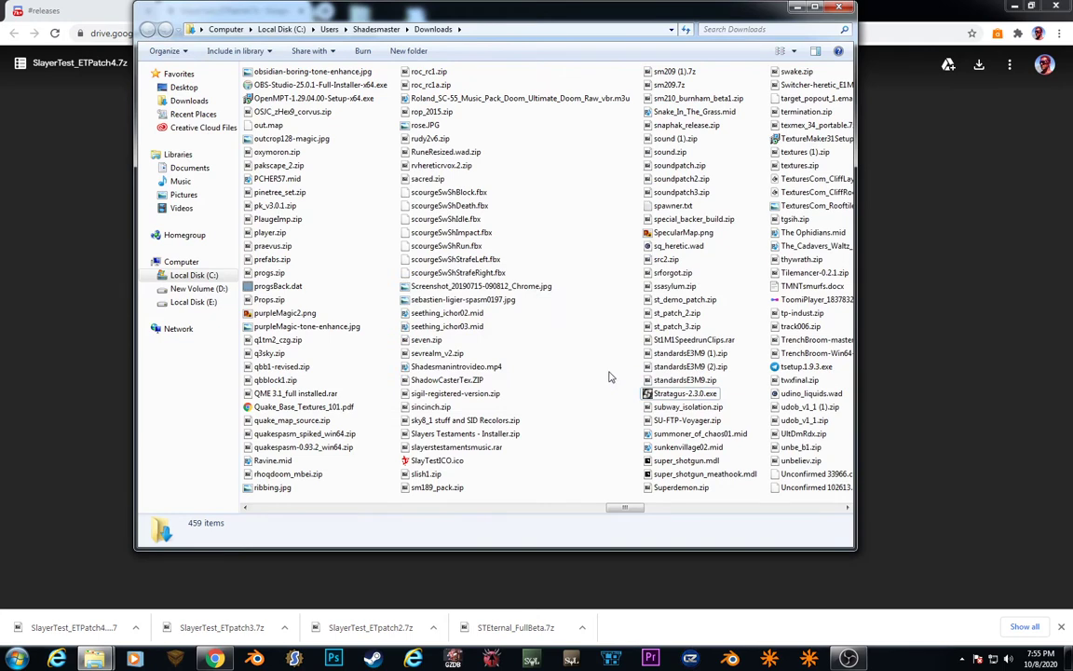
Clear away the Downloads window, Google Drive page and browser, and open the SlayerTest folder inside E:\Quake
left_click(840, 9)
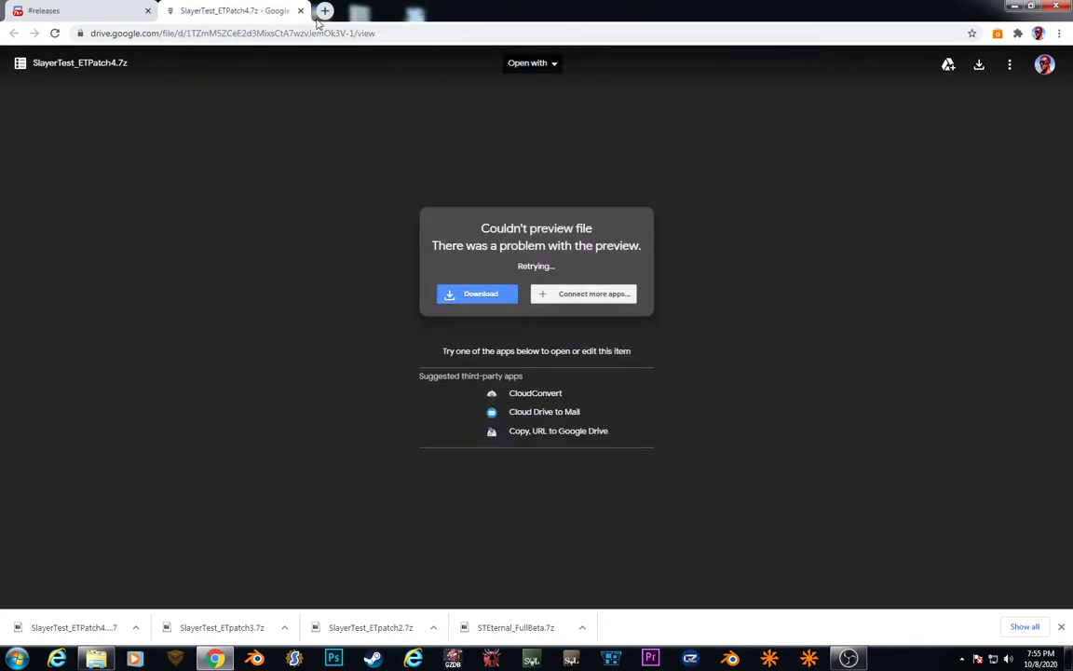
left_click(300, 10)
left_click(358, 392)
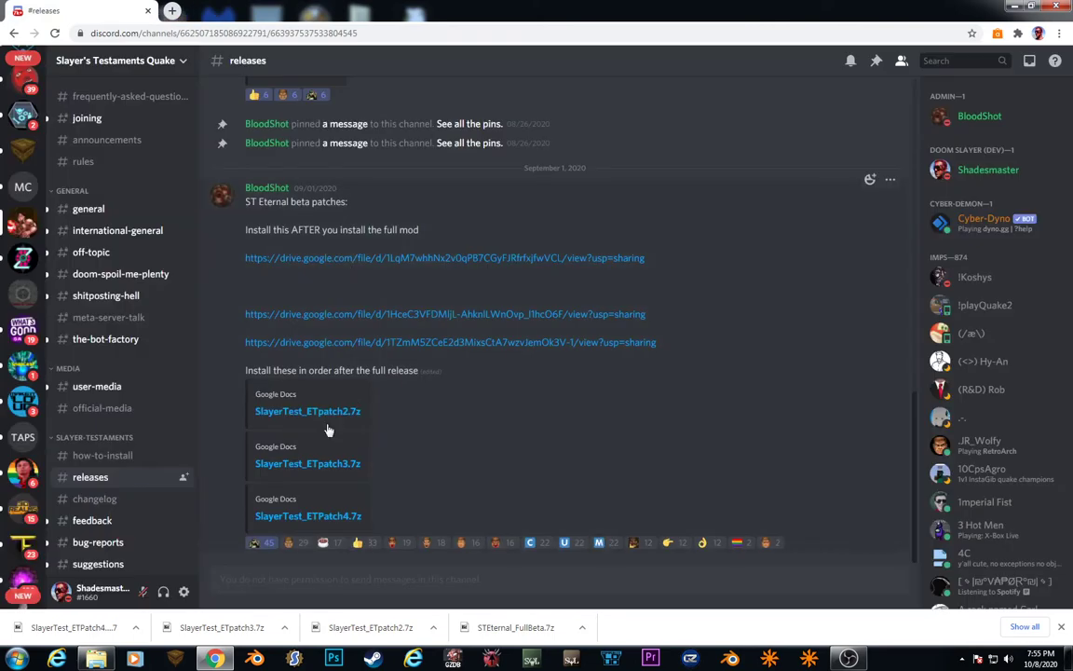
left_click(1012, 6)
left_click_drag(641, 84, 709, 34)
double_click(366, 373)
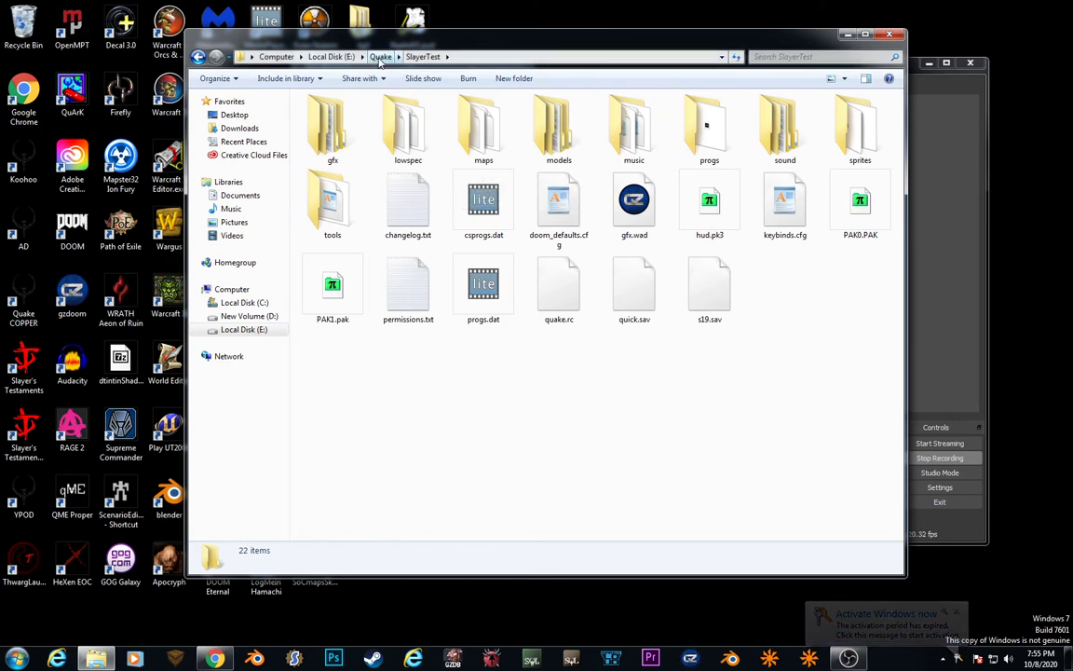
Check the target and start folder in the properties of the Slayer's Testaments desktop shortcut, leaving them unchanged
right_click(27, 359)
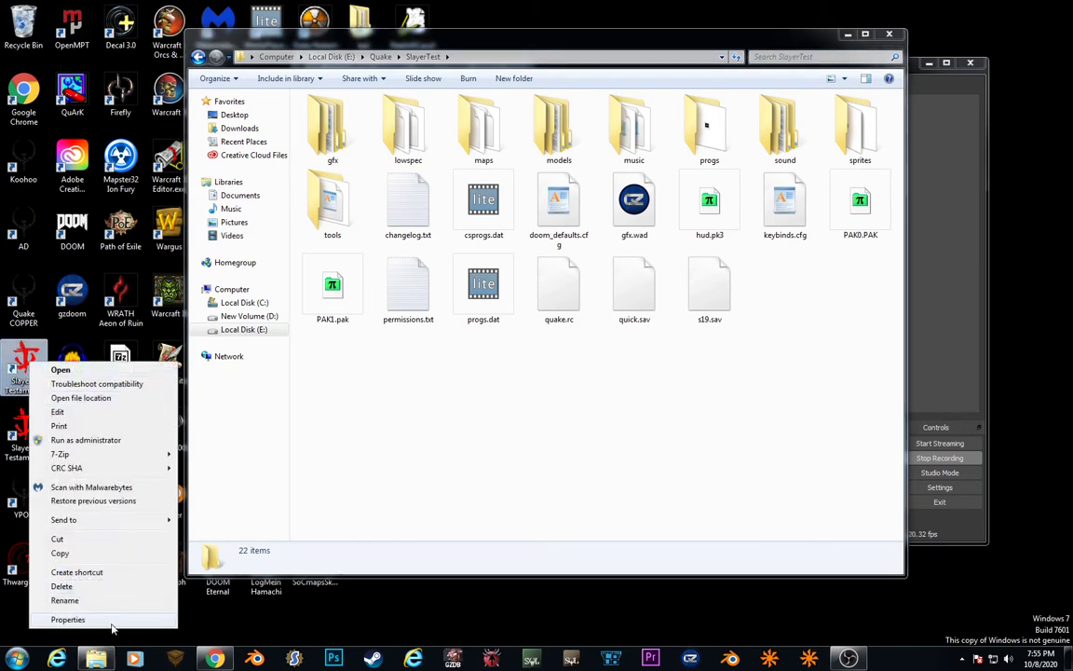
left_click(67, 619)
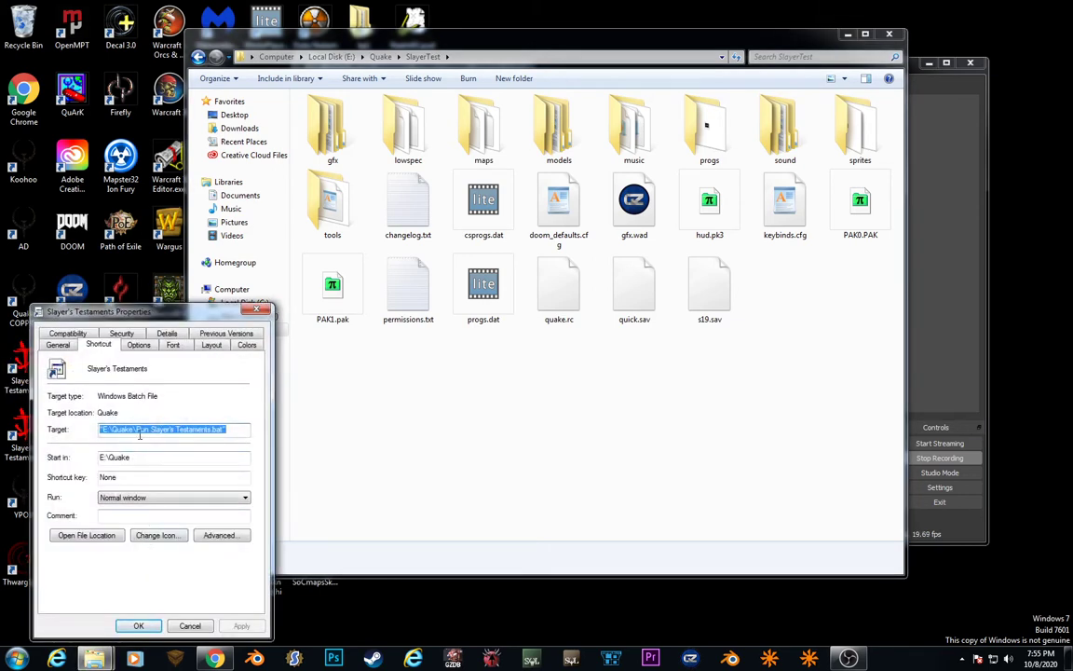
left_click(258, 310)
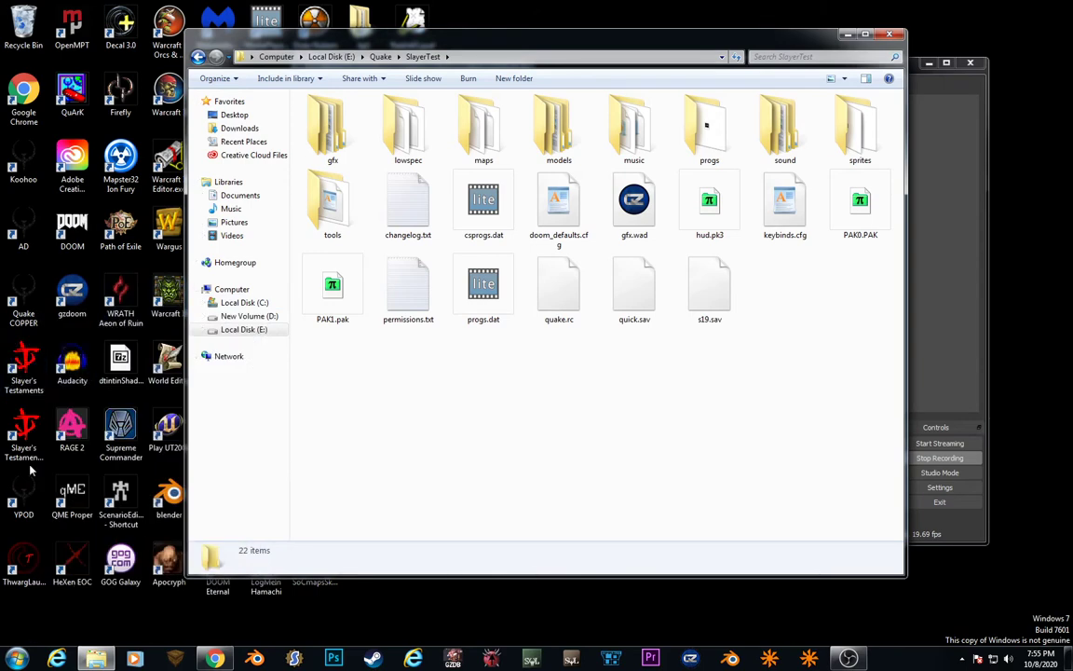
Examine the executable path and the -game argument in the target of the Slayer's Testaments SPIKED shortcut
right_click(32, 418)
left_click(71, 406)
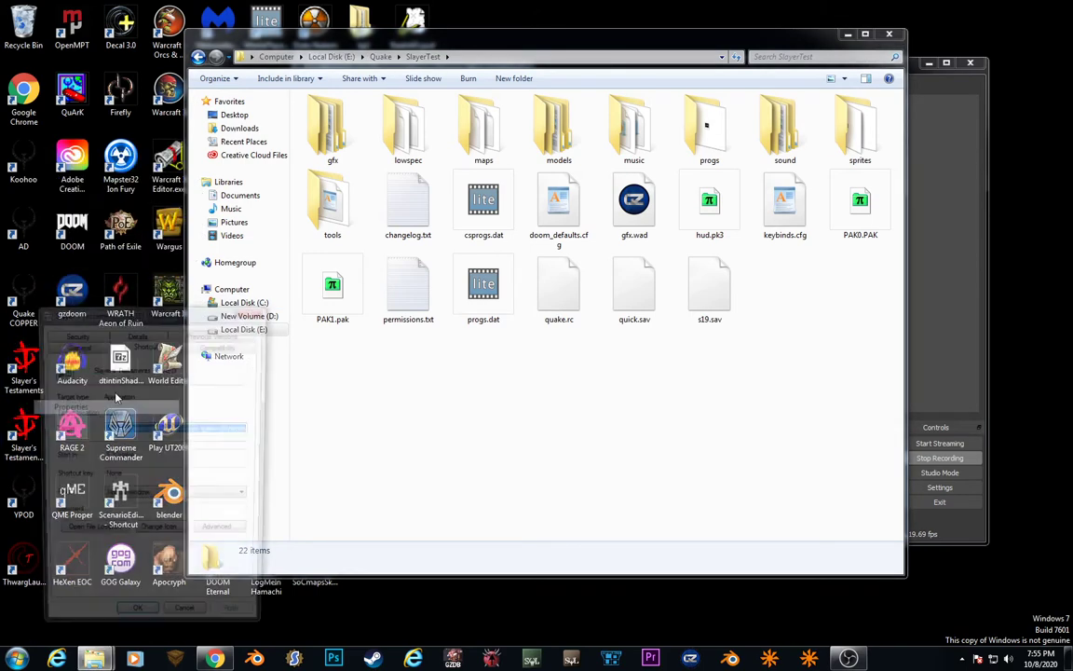
left_click(120, 433)
left_click_drag(120, 432, 81, 435)
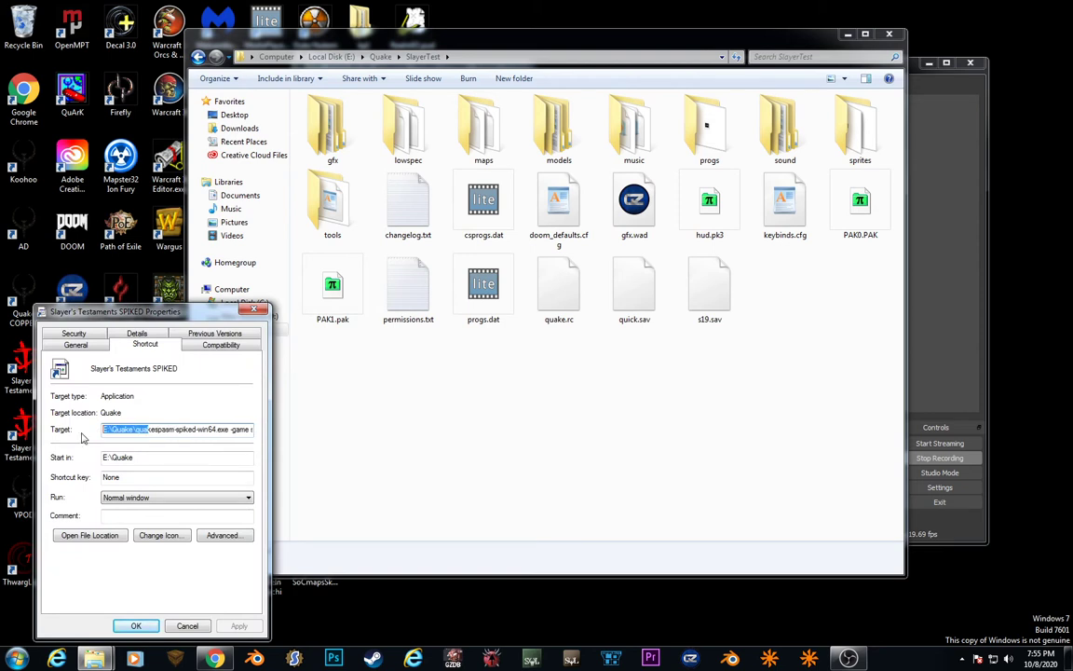
left_click(111, 432)
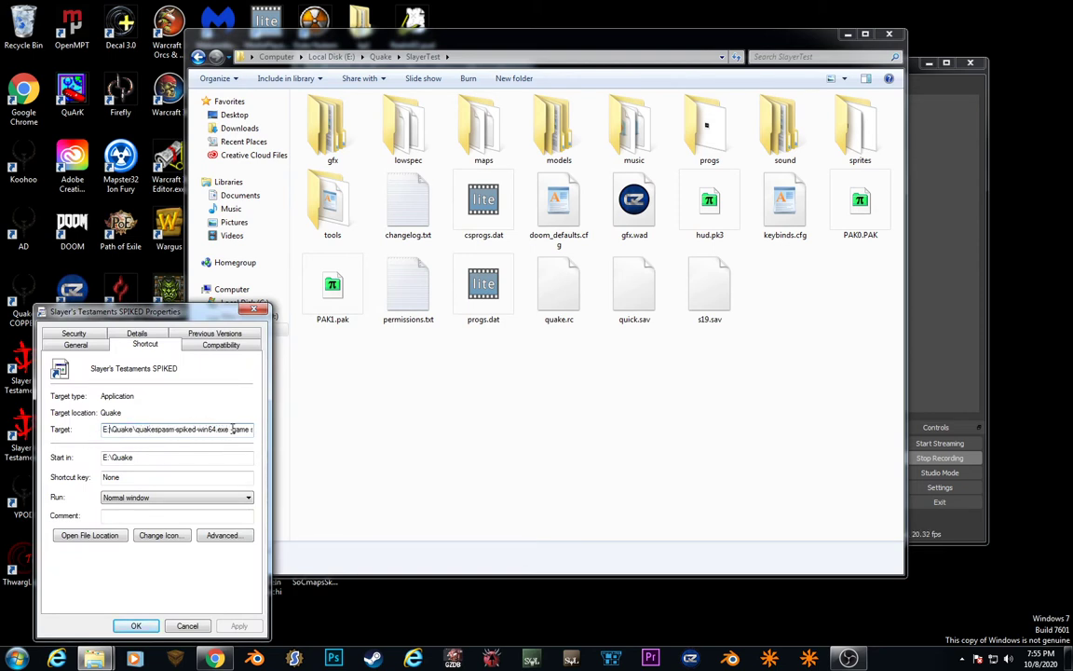
left_click_drag(231, 429, 268, 427)
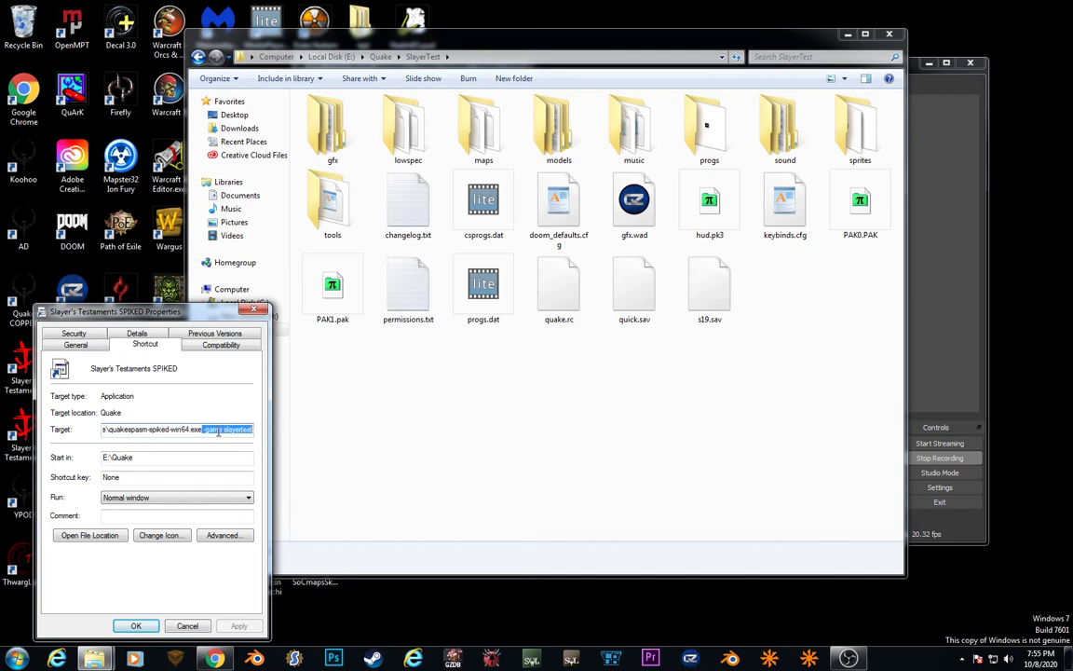
left_click(255, 310)
Launch Slayer's Testaments SPIKED from its desktop shortcut, start a new single-player game, and dismiss the configuration menu
double_click(31, 431)
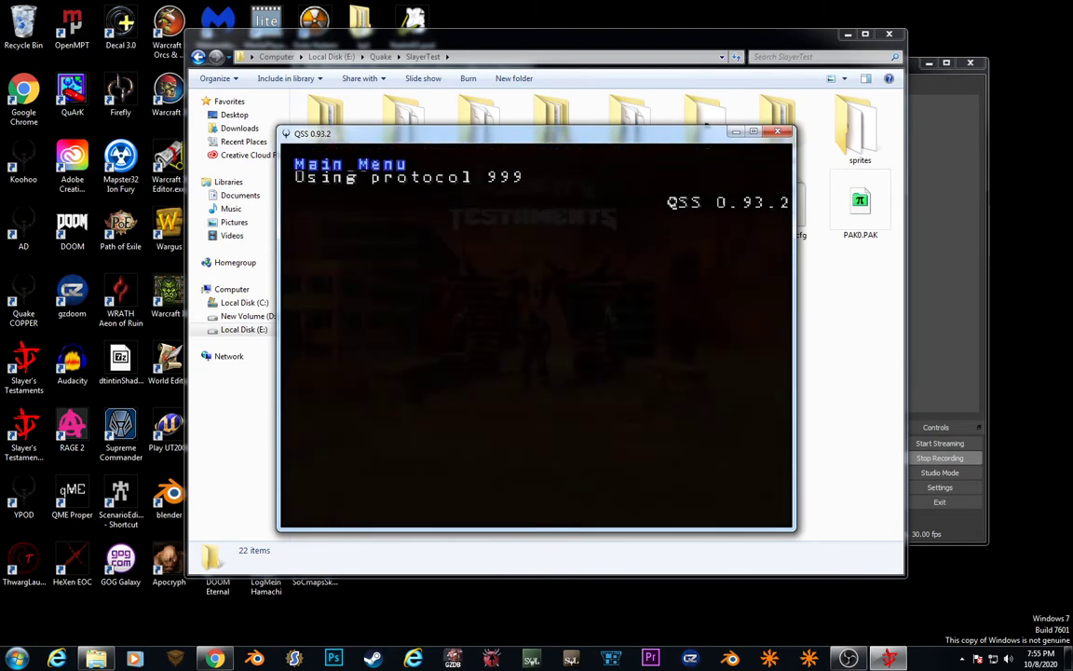
key("Escape")
key("Return")
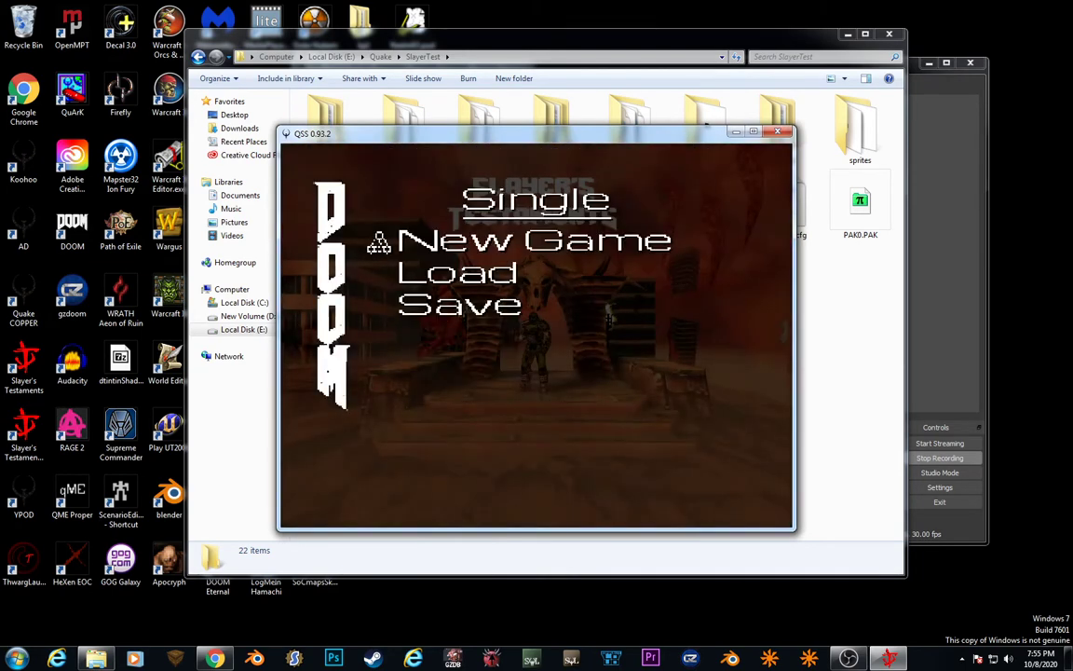
key("Return")
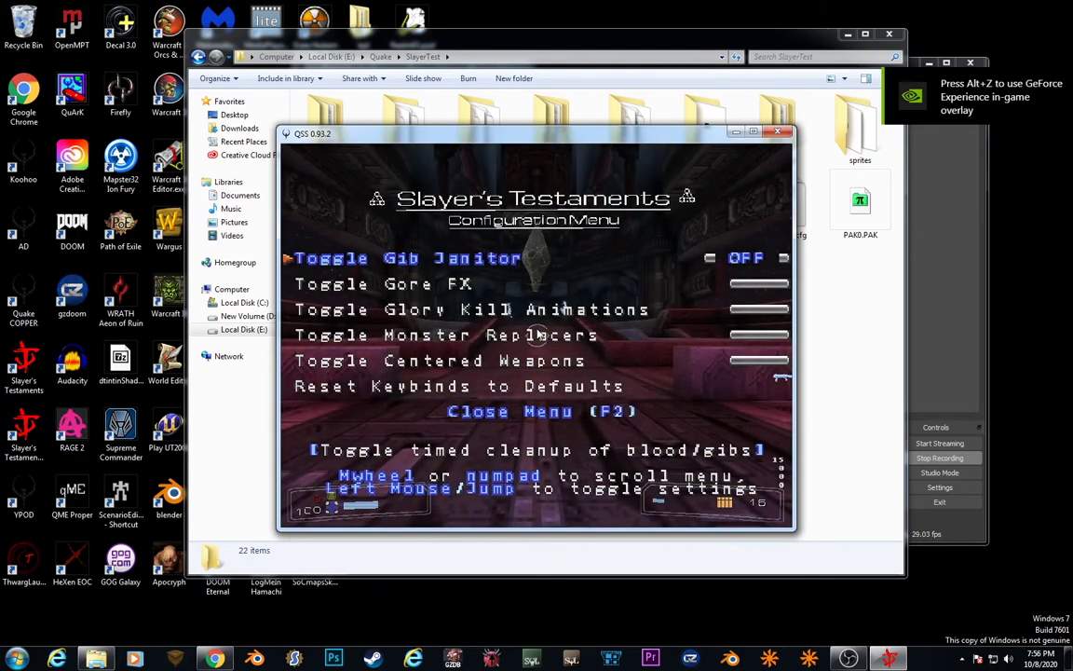
key("F2")
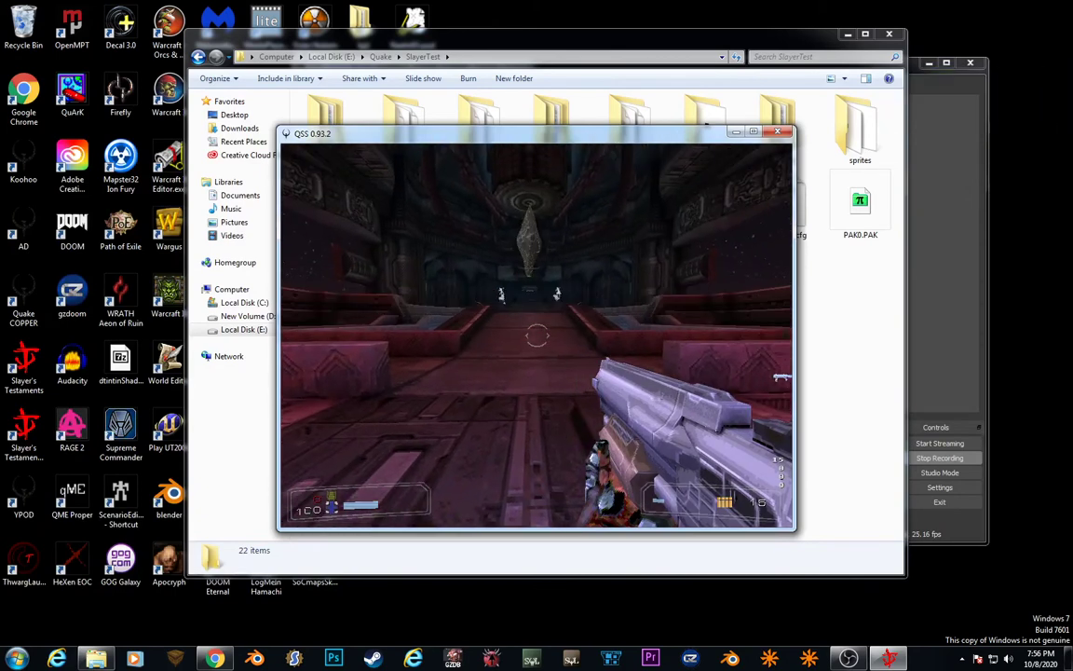
Bind jump / swim up to MOUSE2 in the game's control settings and return to the game
key("Escape")
key("Down")
key("Down")
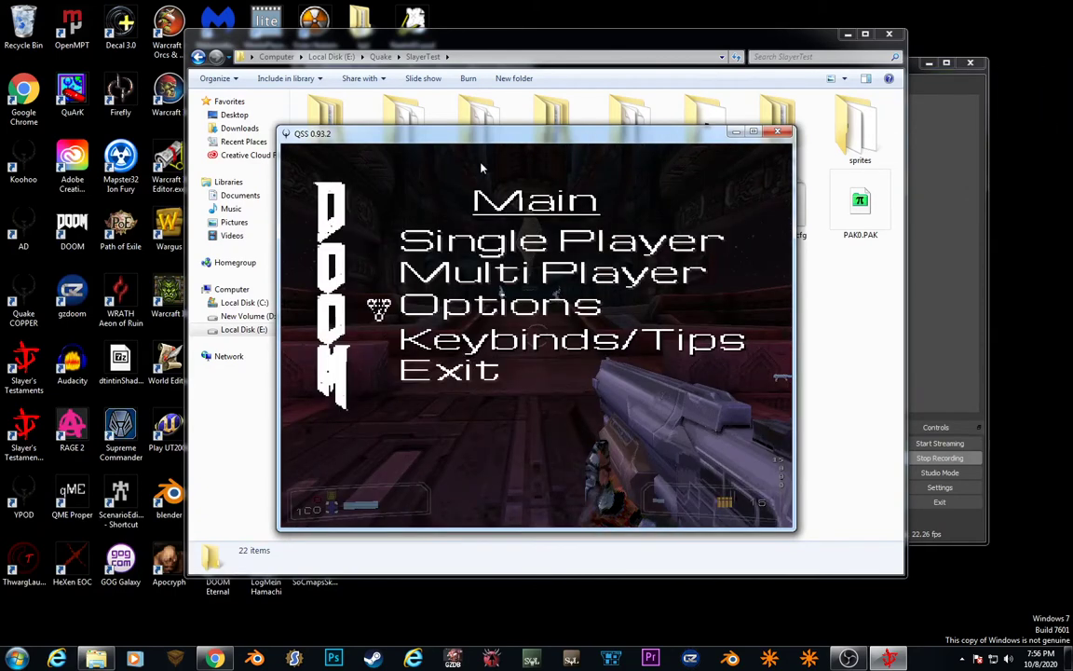
key("Return")
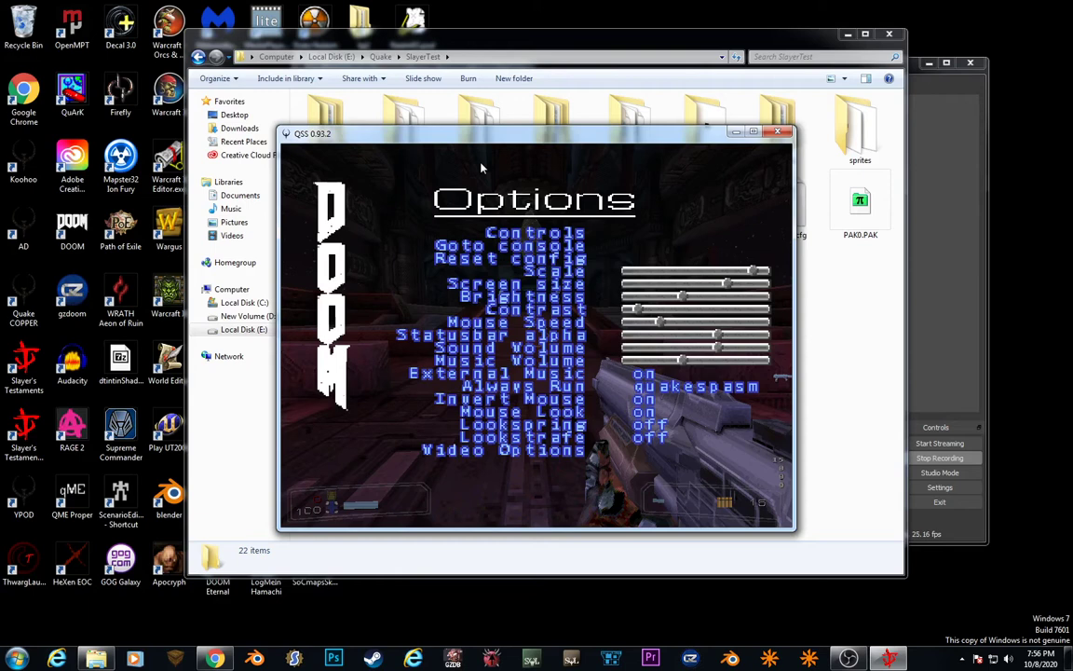
key("Return")
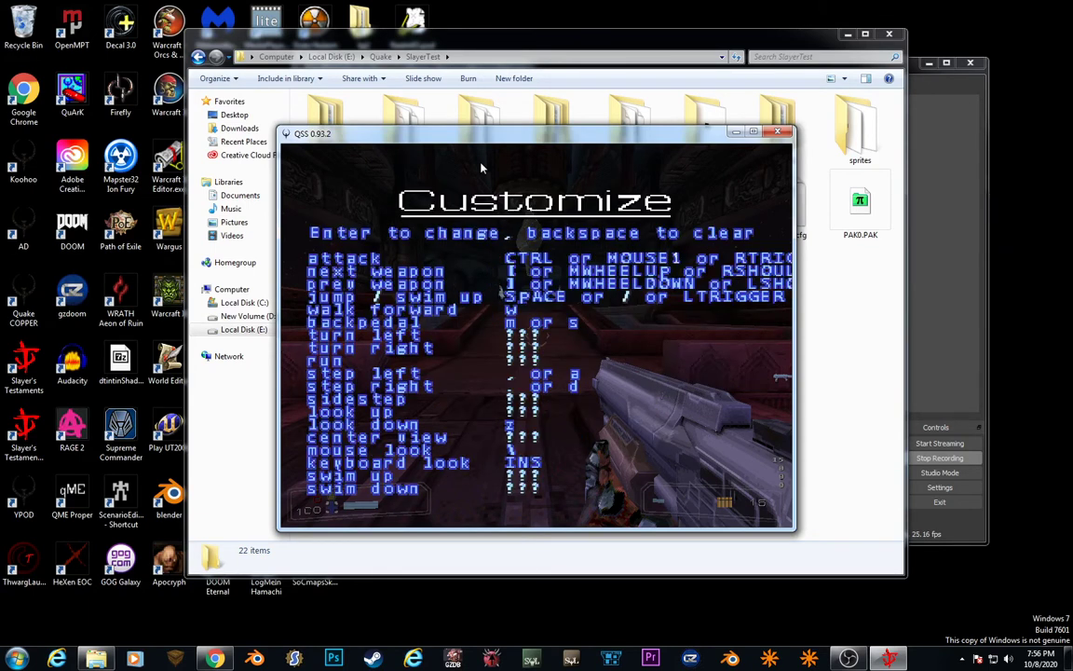
key("Return")
right_click(481, 169)
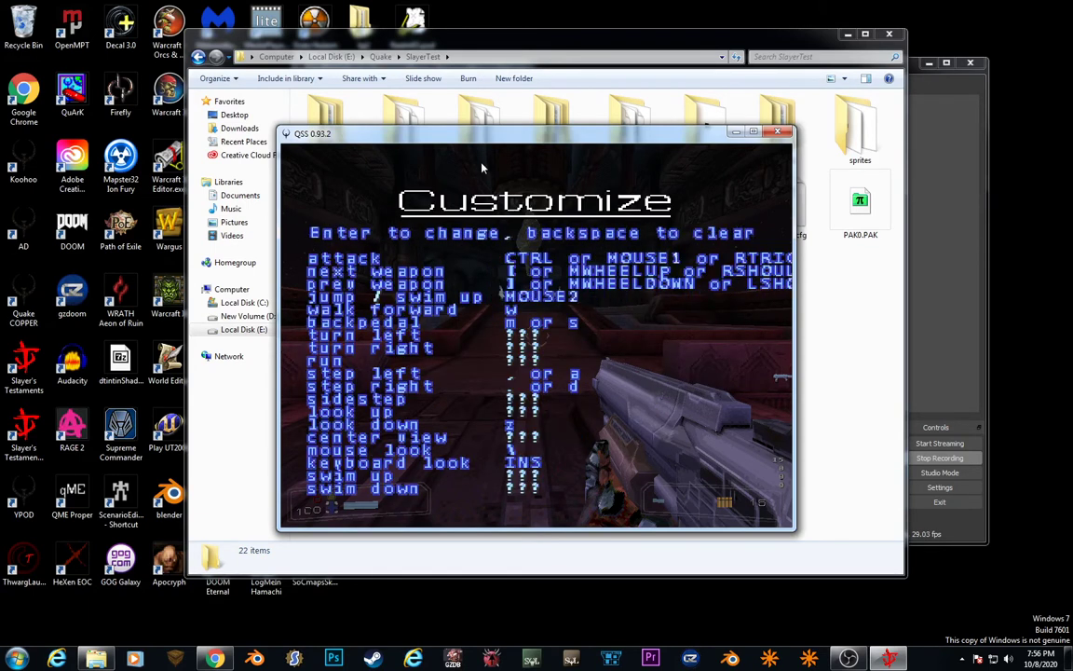
key("Escape")
key("Escape")
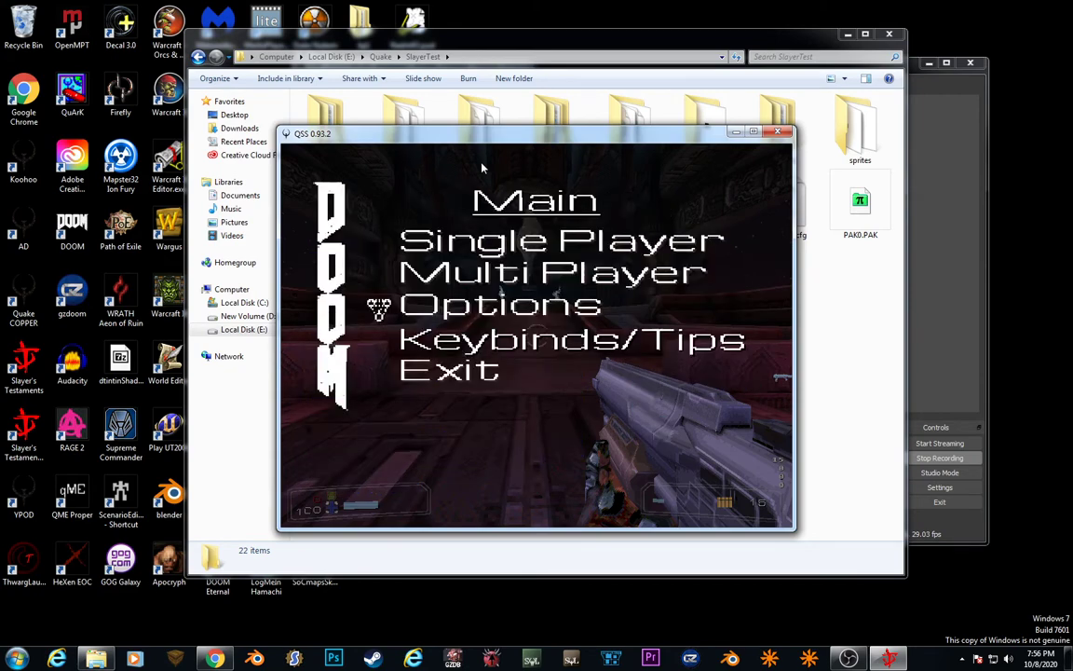
key("Escape")
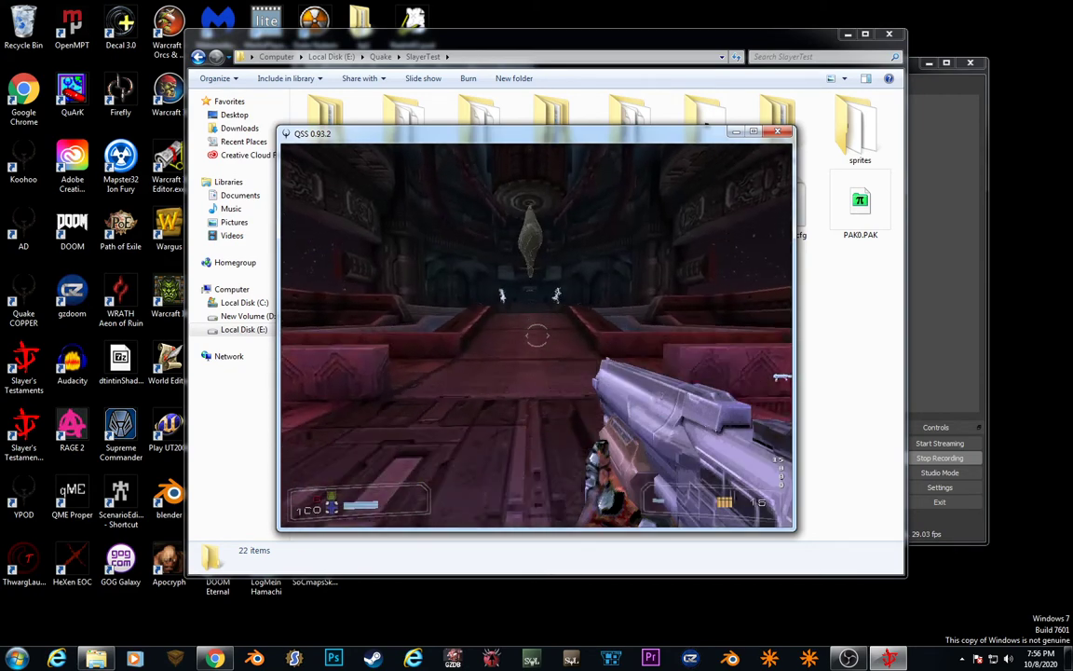
Add MOUSE2 as a binding for walk forward in the control settings, and walk forward in the game
key("Escape")
key("Return")
key("Return")
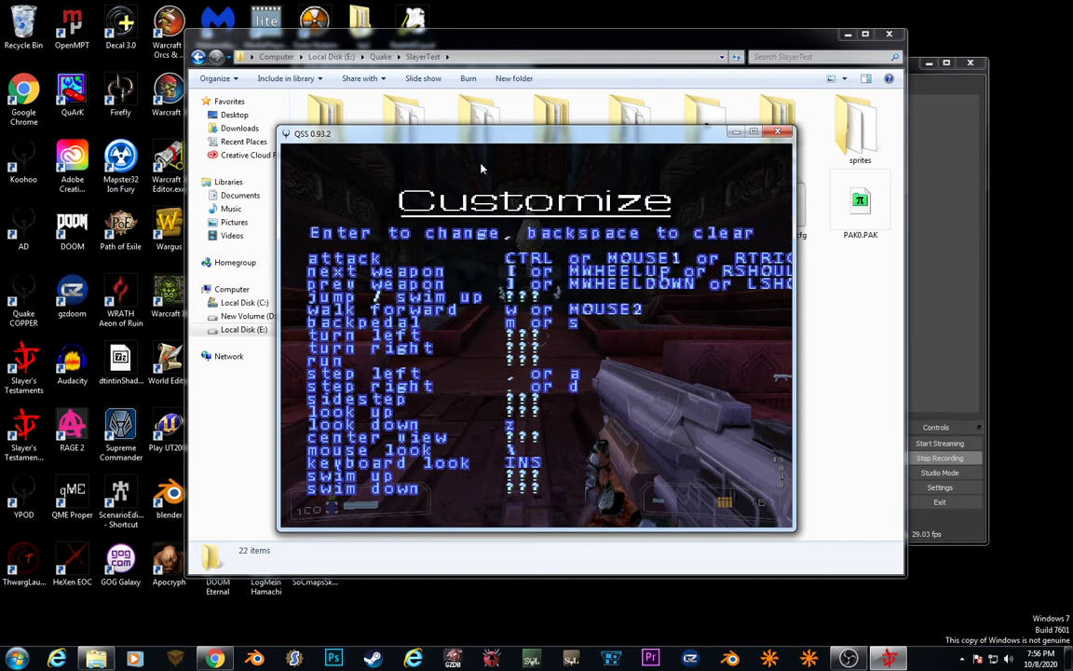
key("Escape")
key("Escape")
key("Return")
key("Return")
key("Escape")
key("Escape")
key("Escape")
key("w")
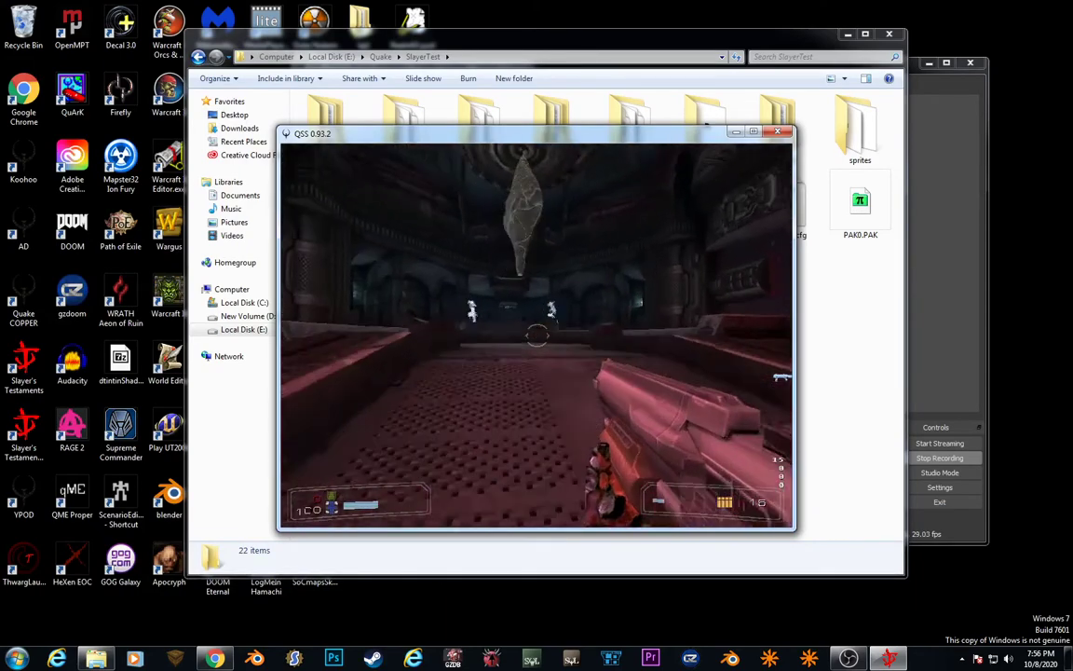
Walk through the start hub into the Slayer's Testaments Campaign hall and on past the difficulty portals to the Nightmare area
key("w")
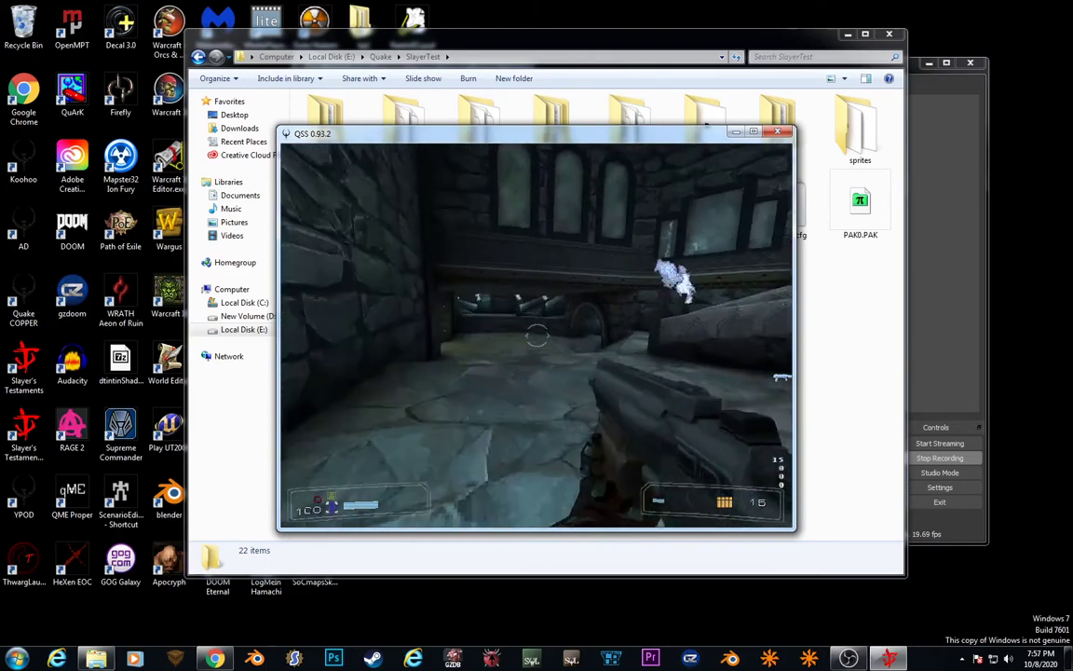
key("w")
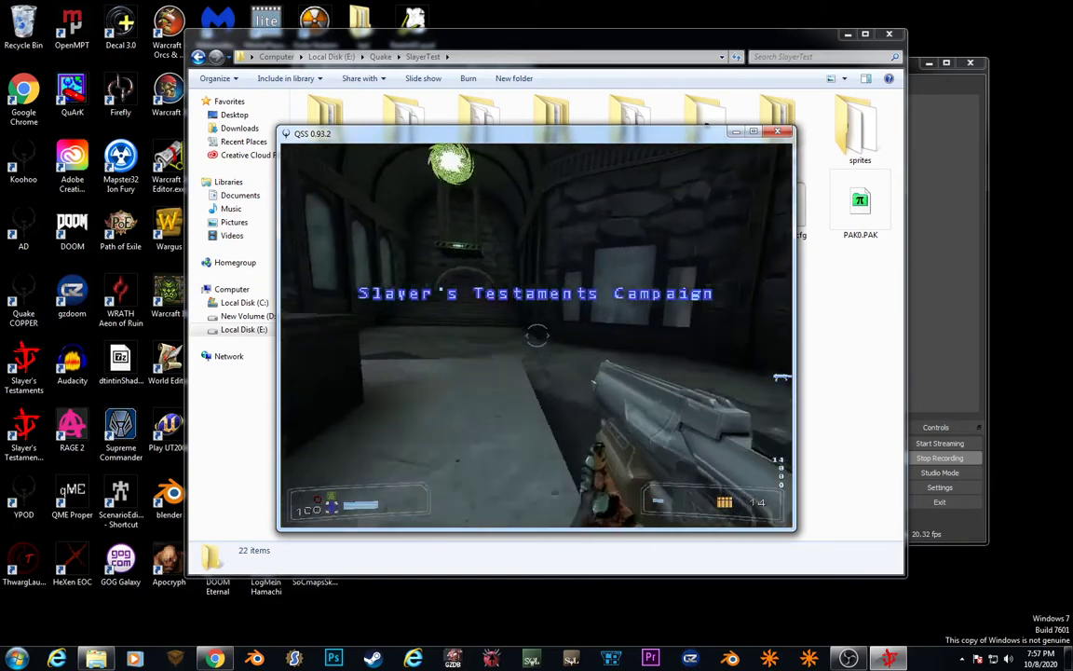
key("w")
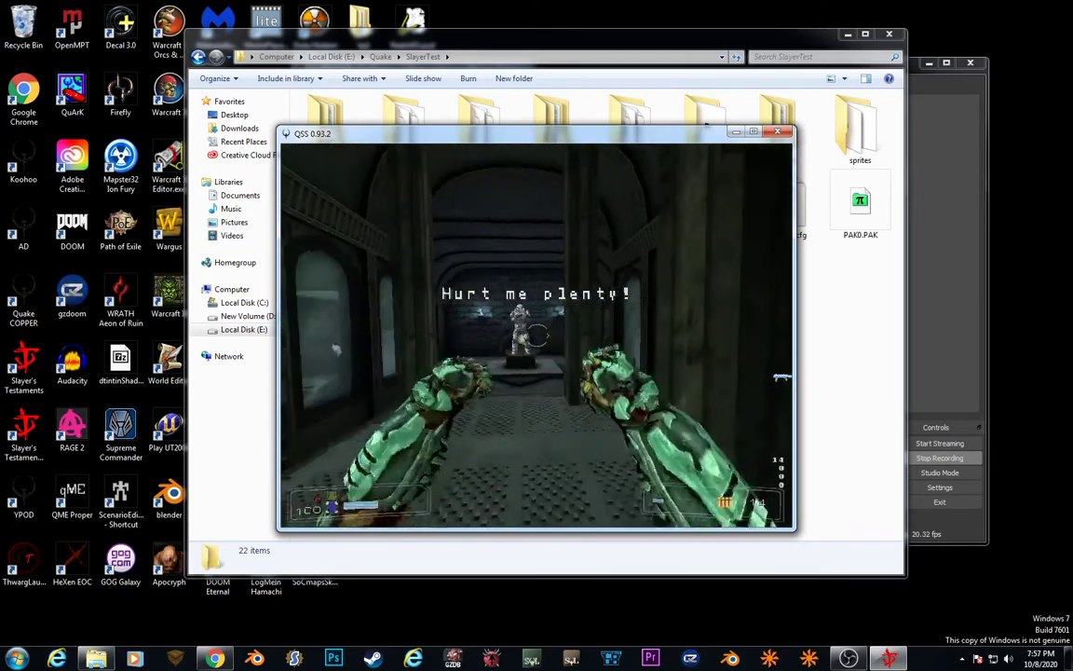
key("w")
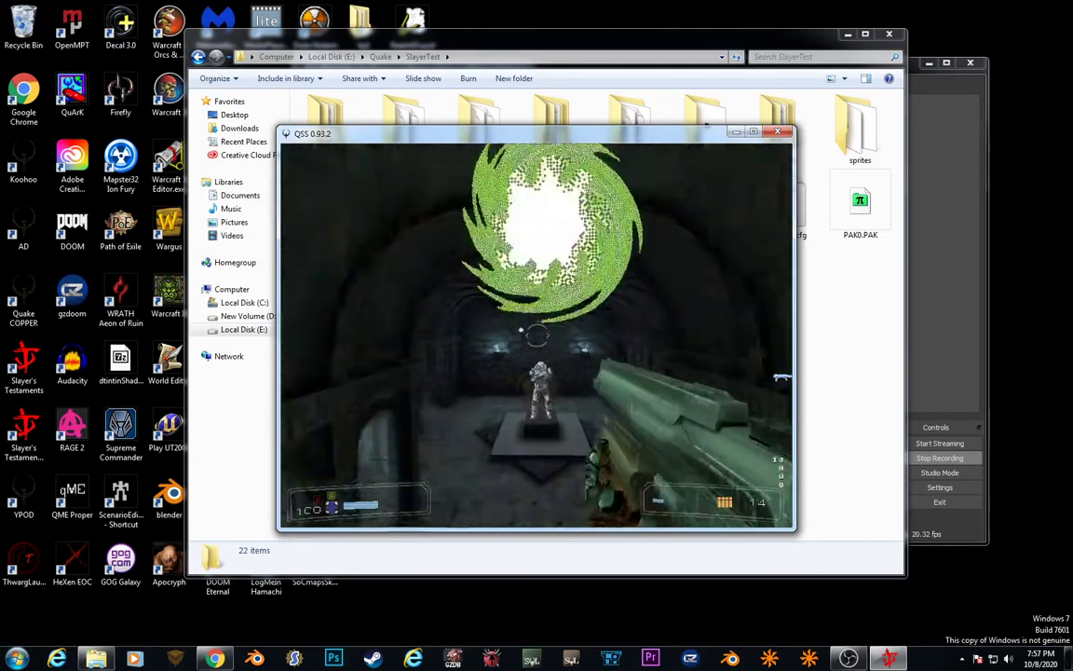
key("w")
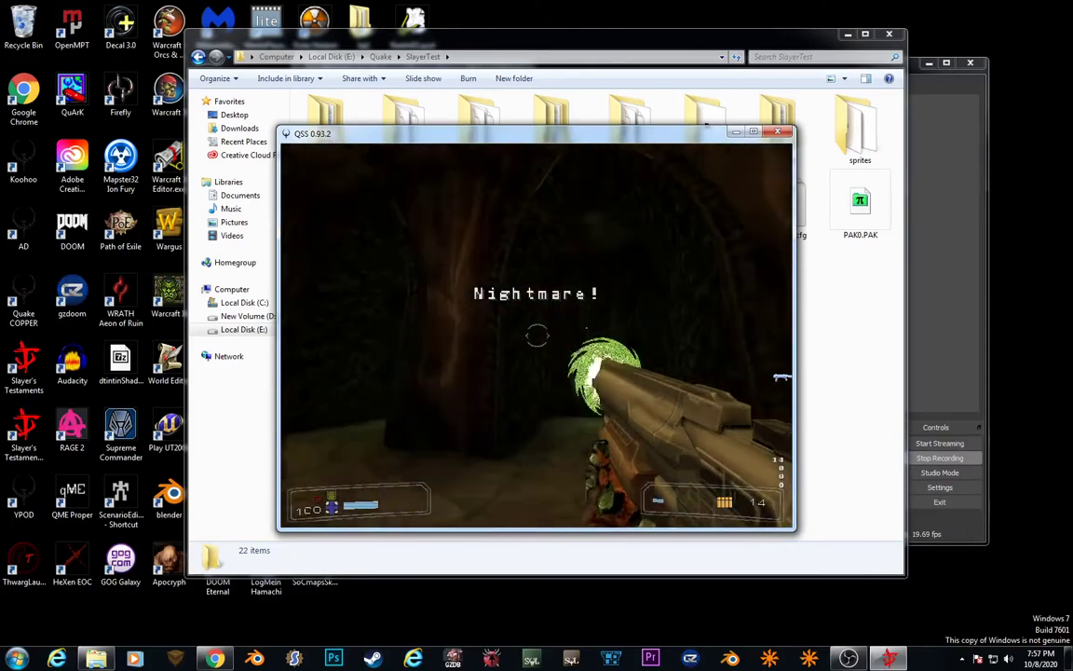
Explore the cave area's portals for Act I The Argent Fracture and the Welcome to Mars Redux master level
key("a")
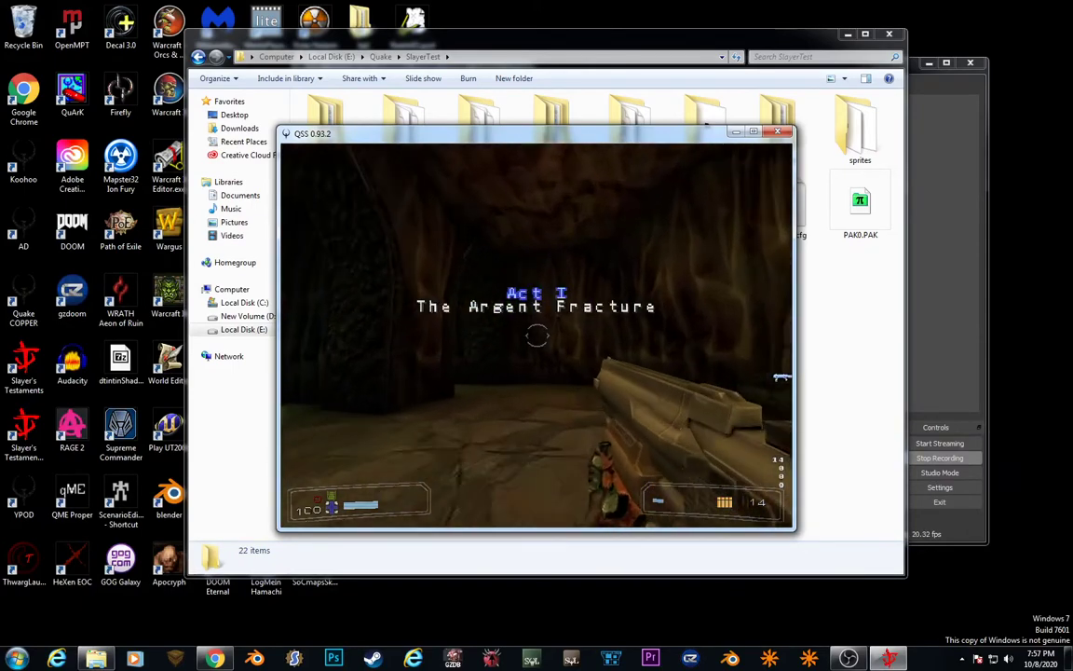
key("w")
left_click(537, 336)
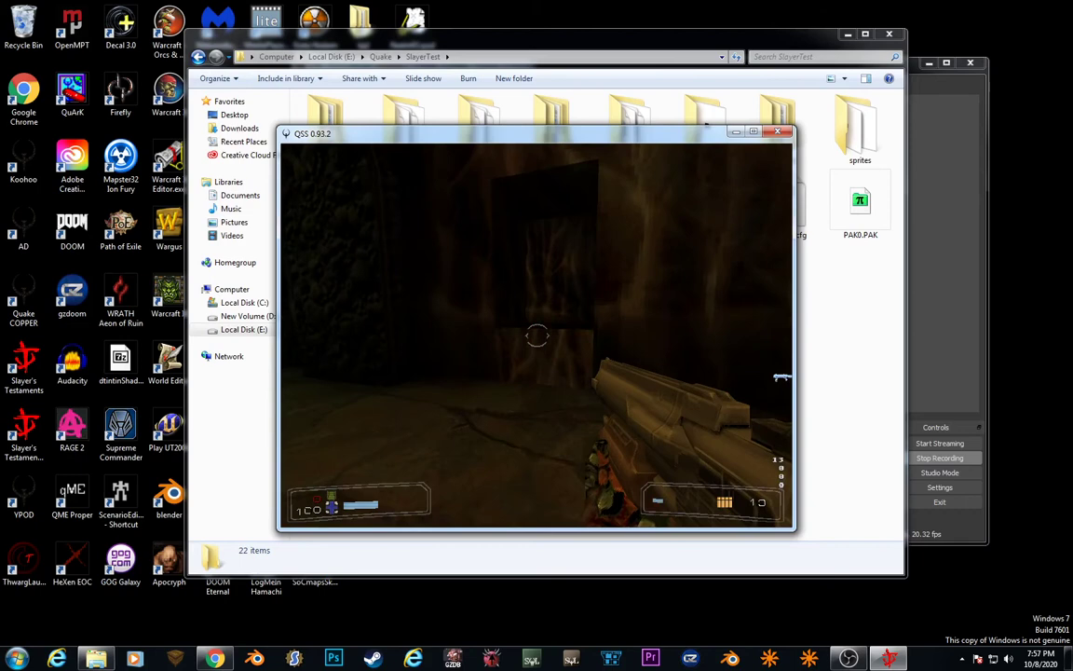
key("w")
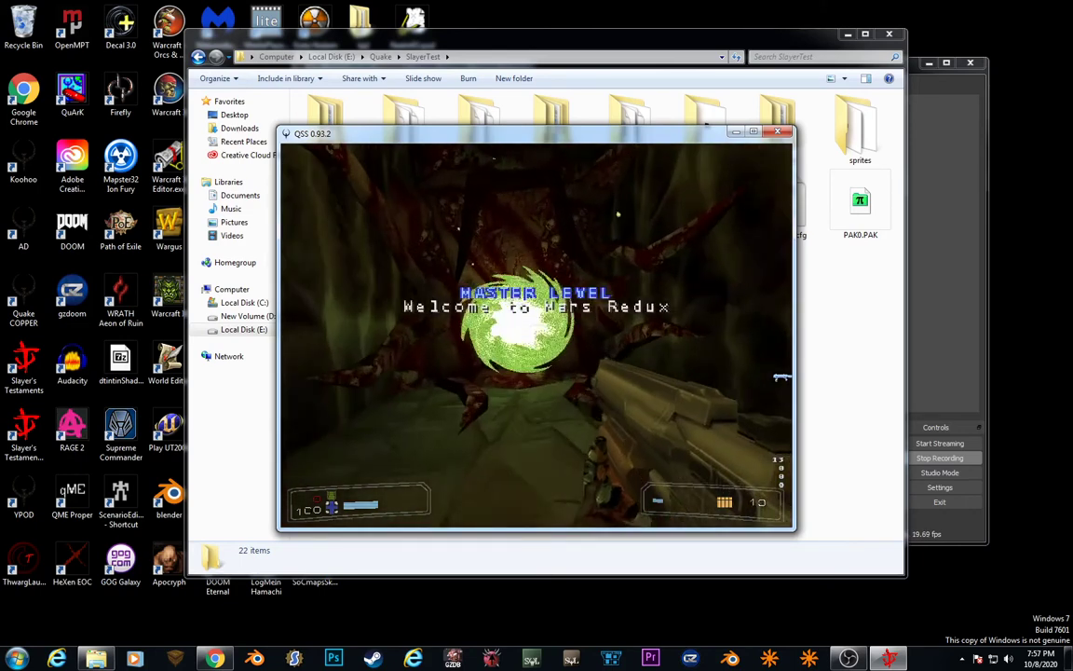
key("w")
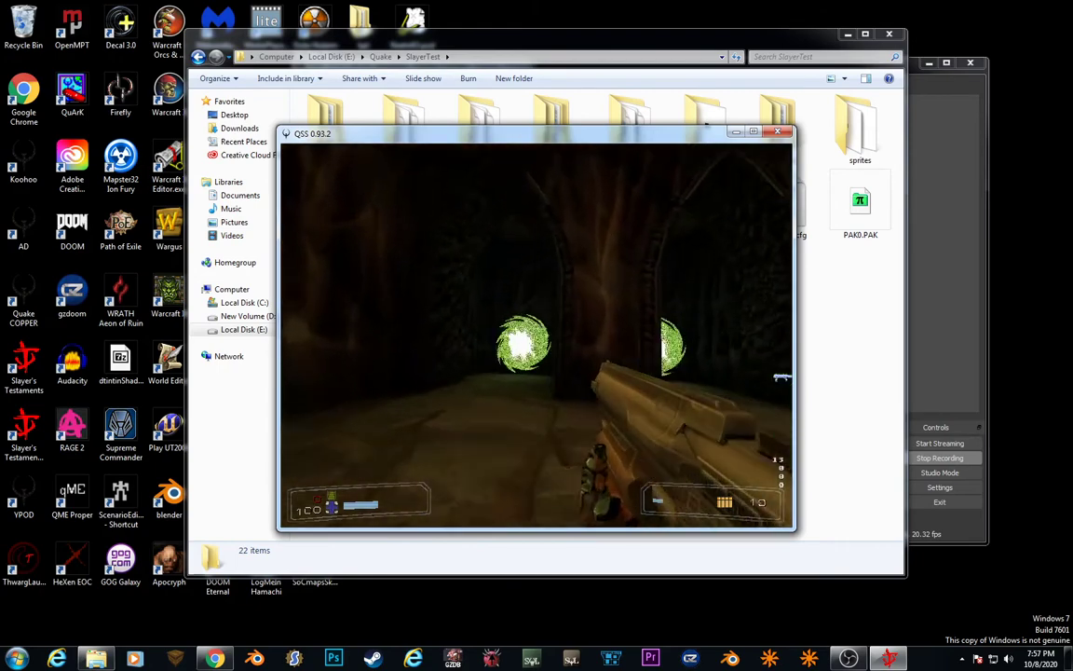
key("w")
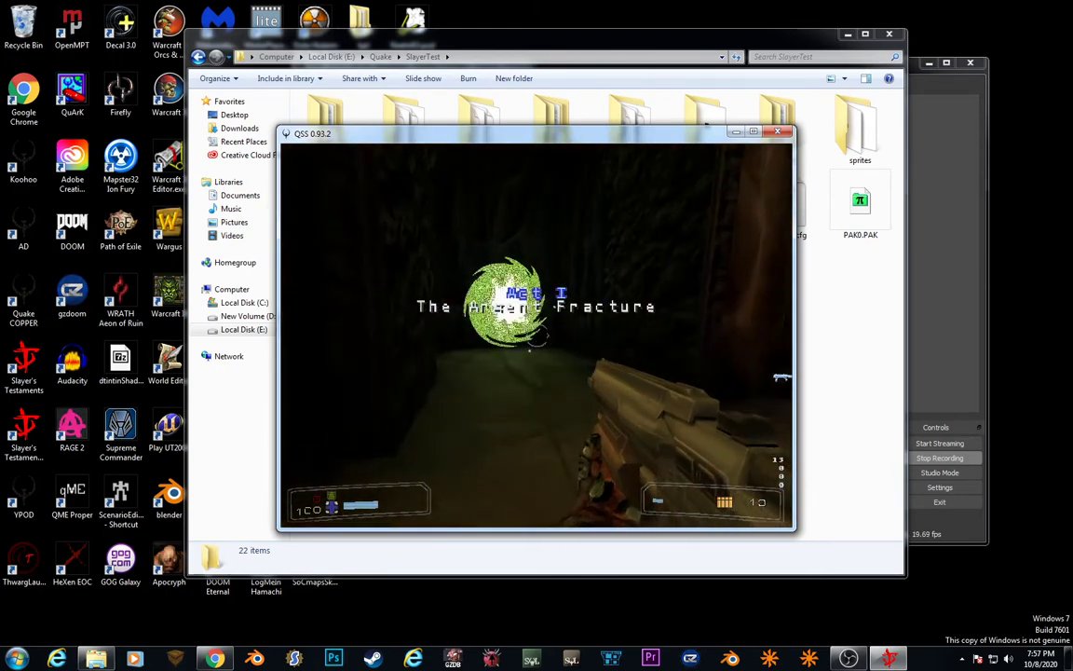
key("w")
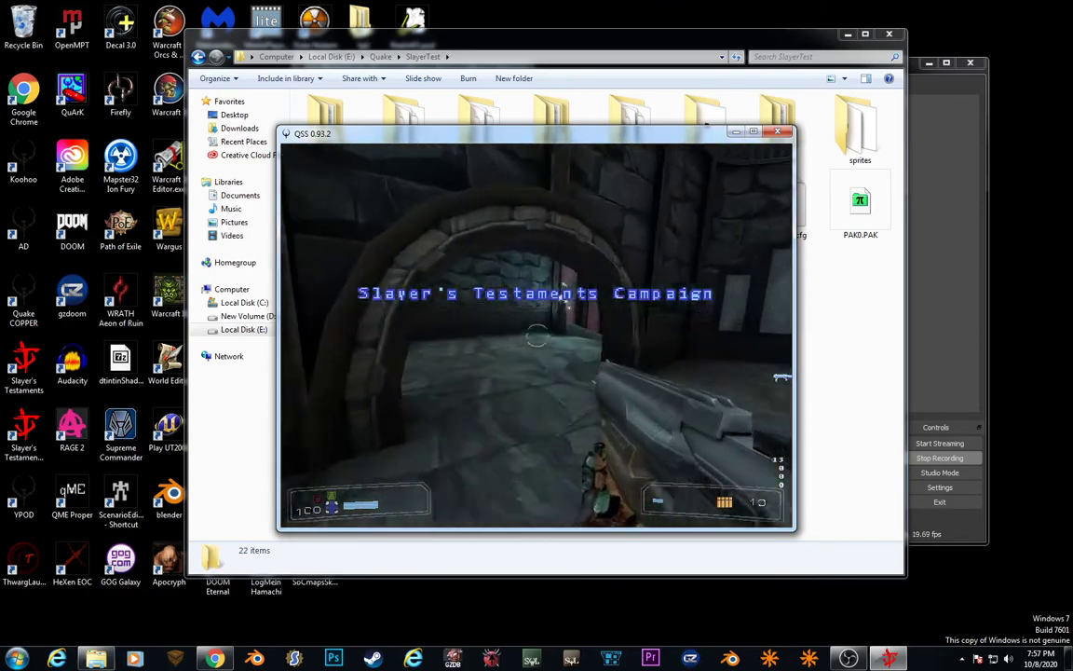
Walk through the hub's stone halls to the Episode 1 and Episode 2 entrances
key("w")
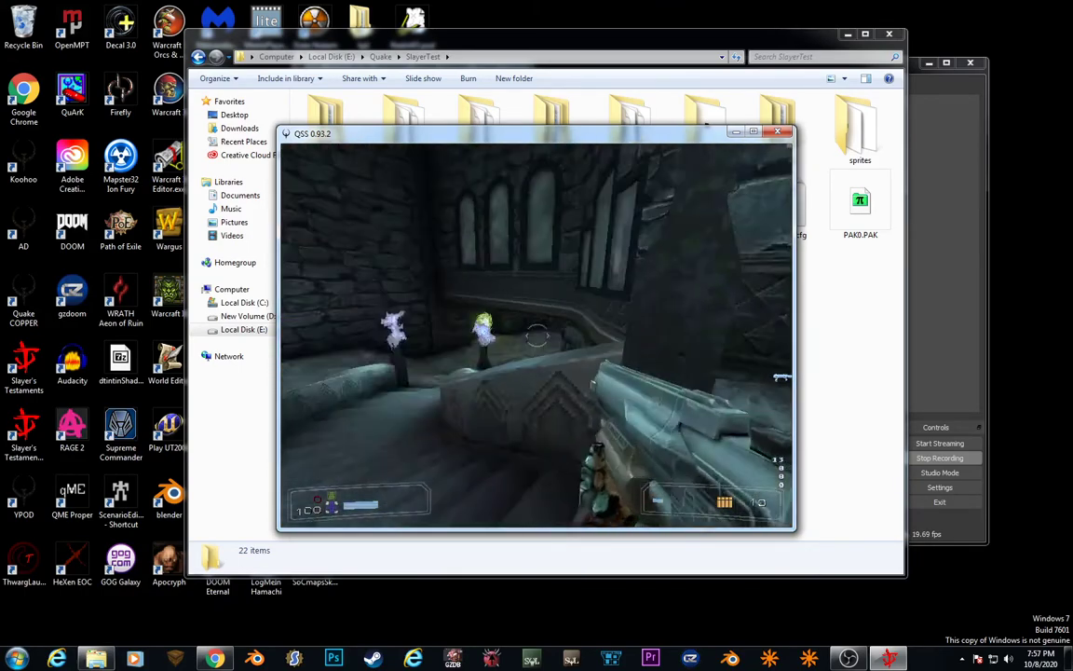
key("w")
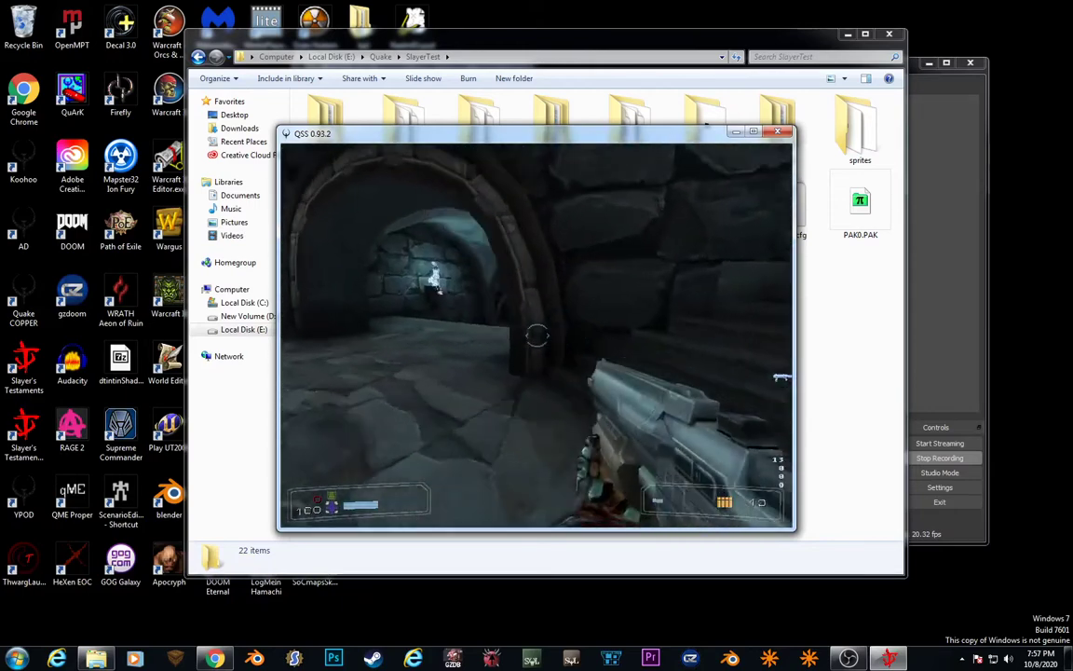
key("w")
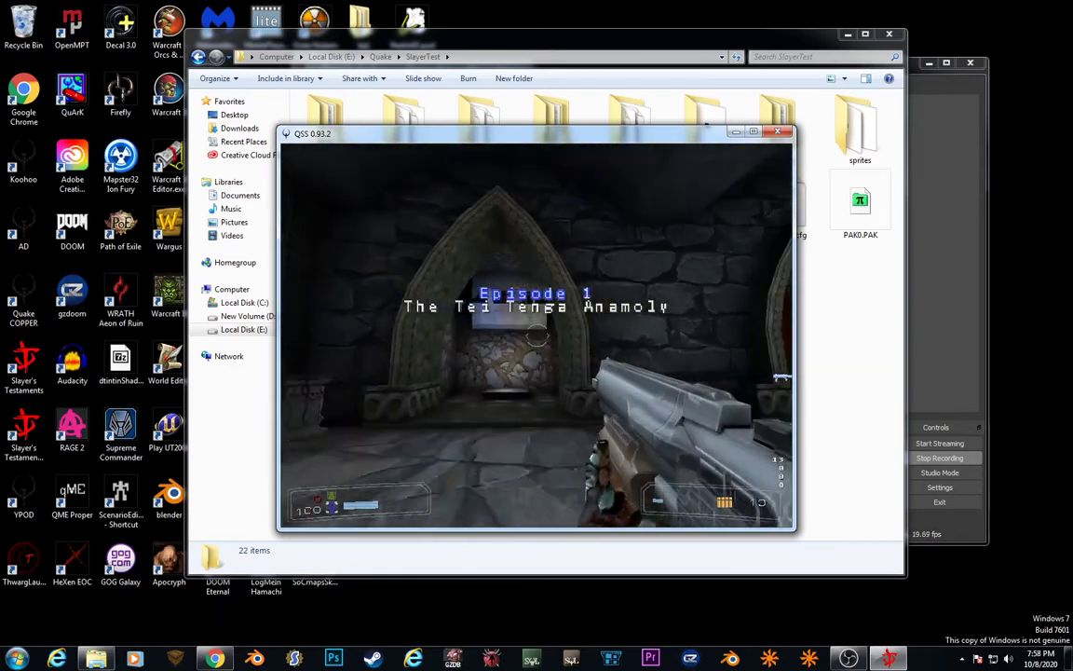
key("w")
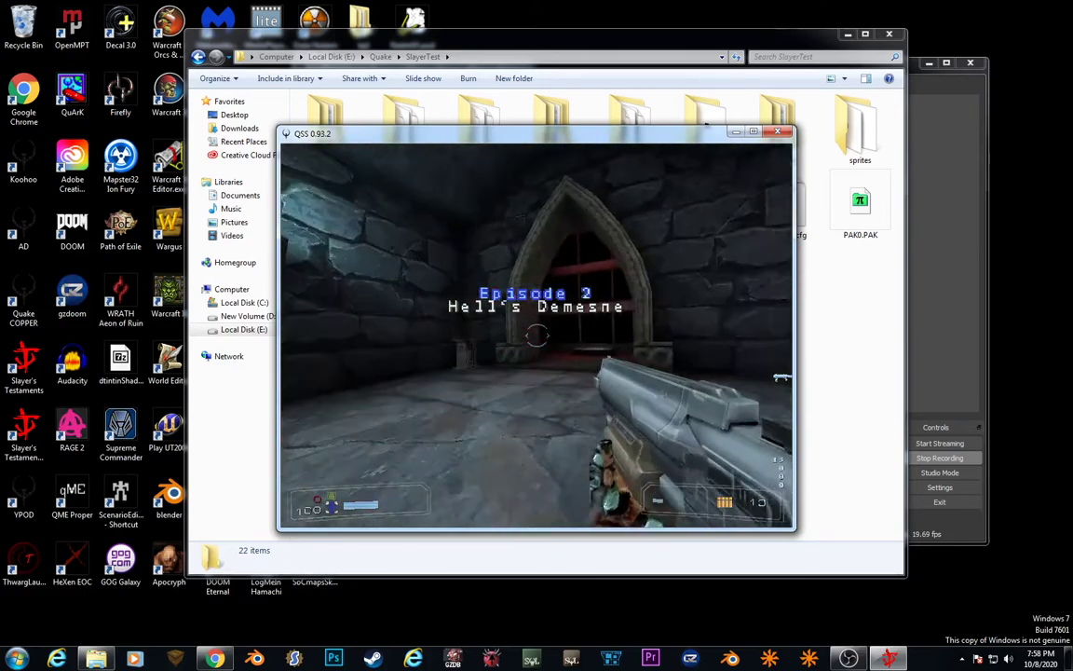
Play the Shadow Wood level, firing the weapons, and restart it after the player's death
key("Down")
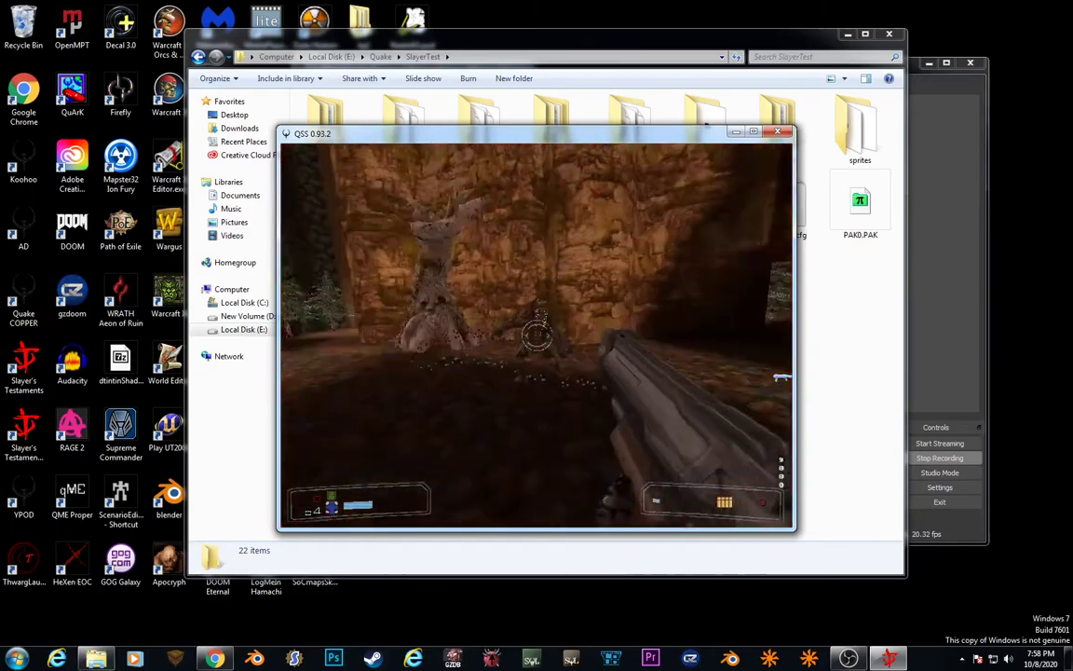
left_click(537, 336)
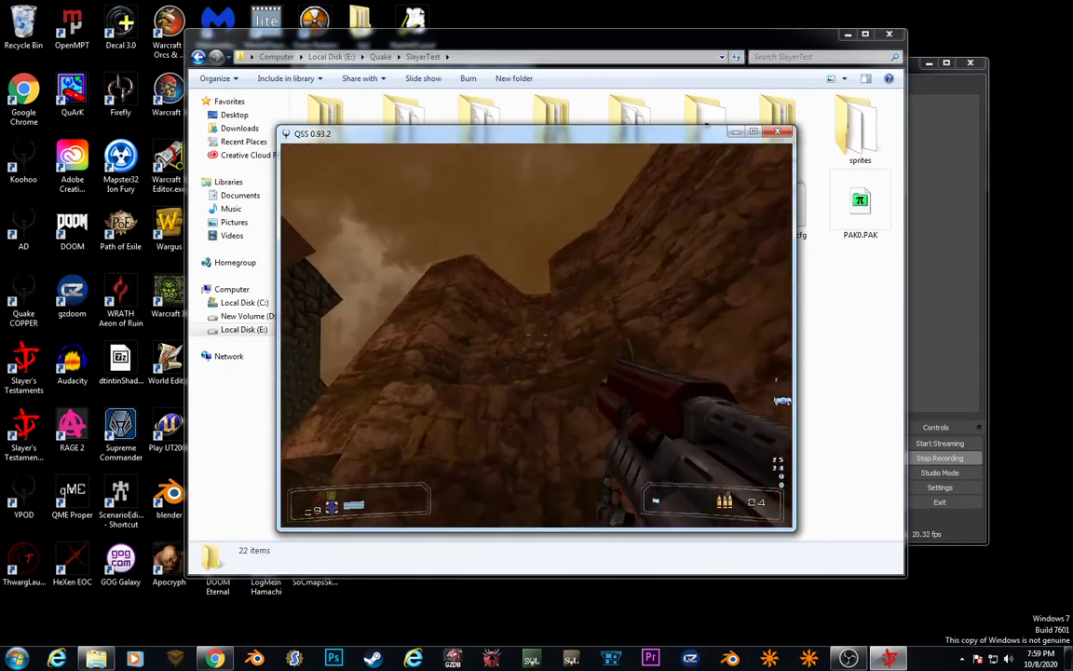
left_click(537, 335)
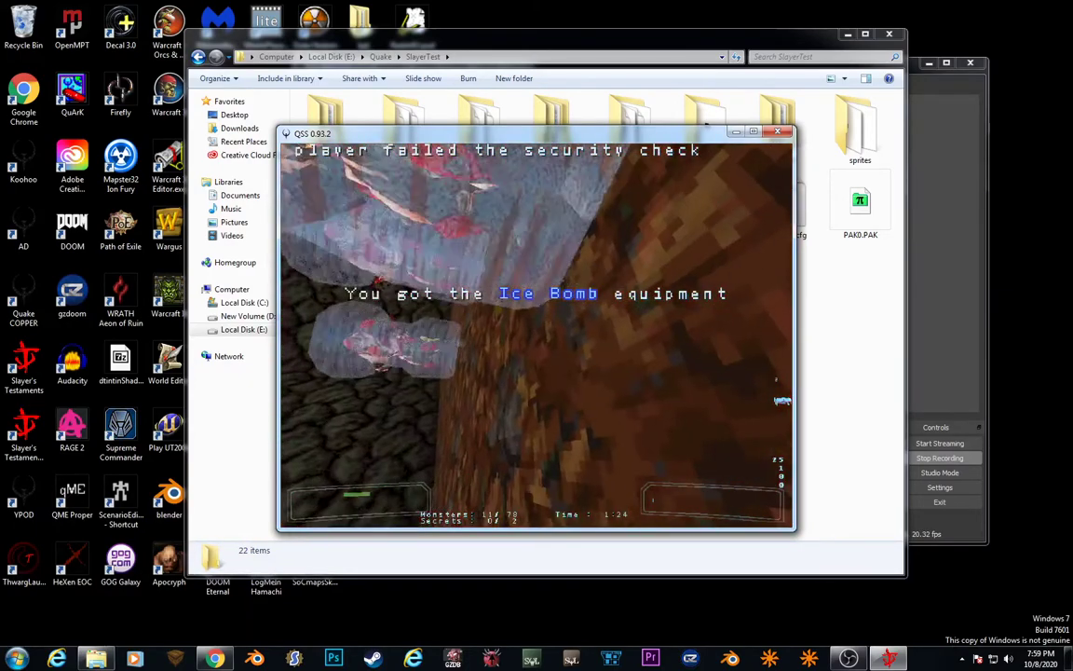
key("space")
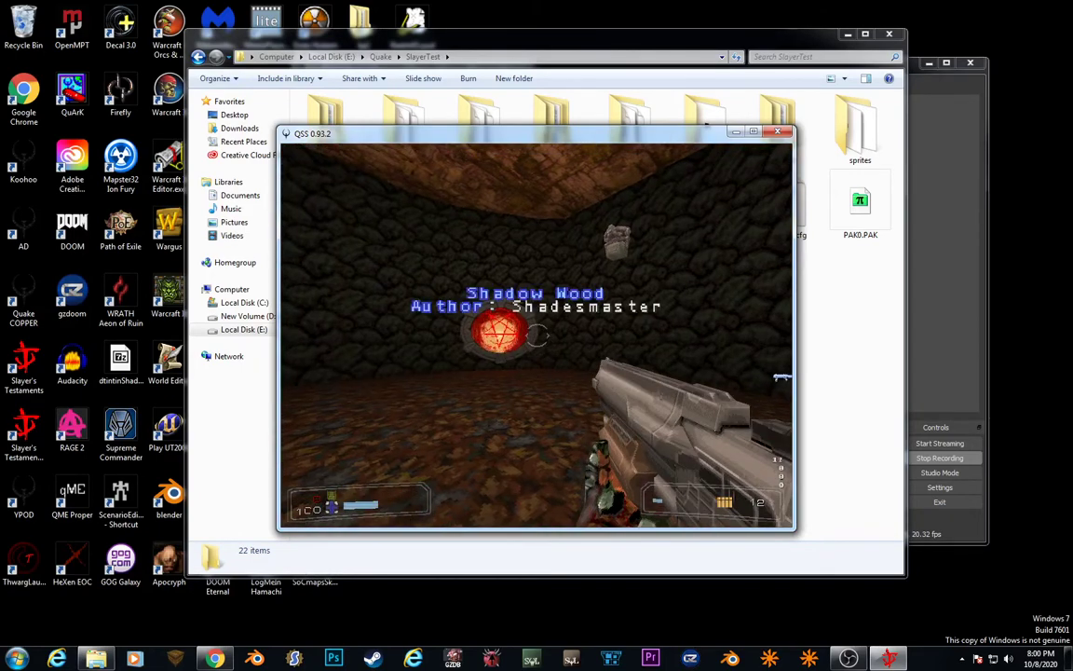
Exit the game from its main menu and return to the SlayerTest folder
key("Escape")
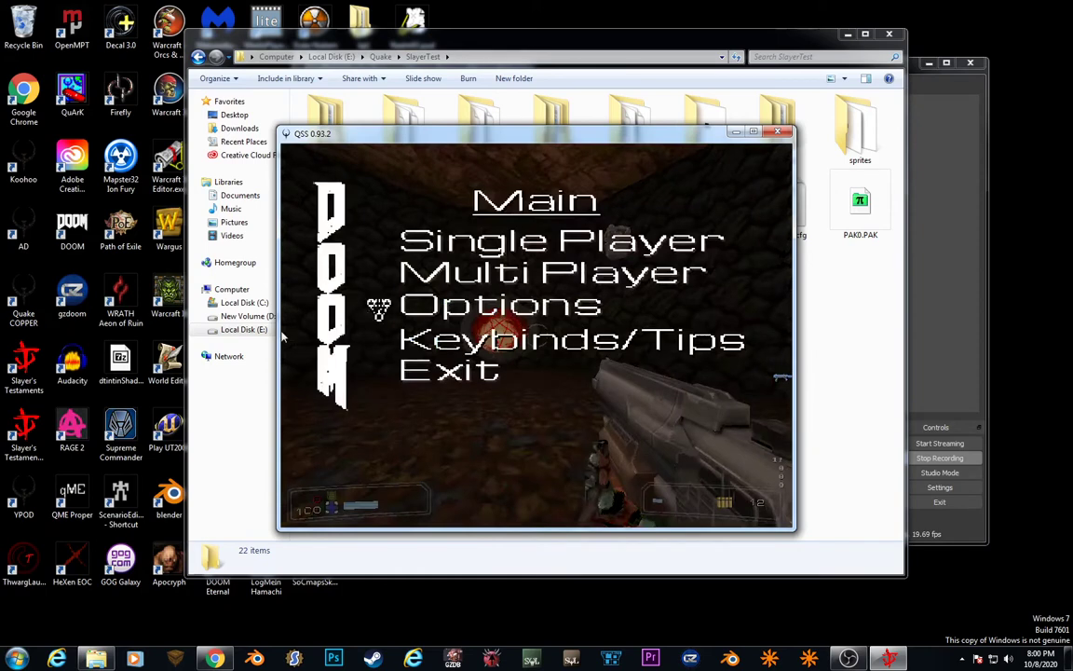
key("Down")
key("Down")
key("Return")
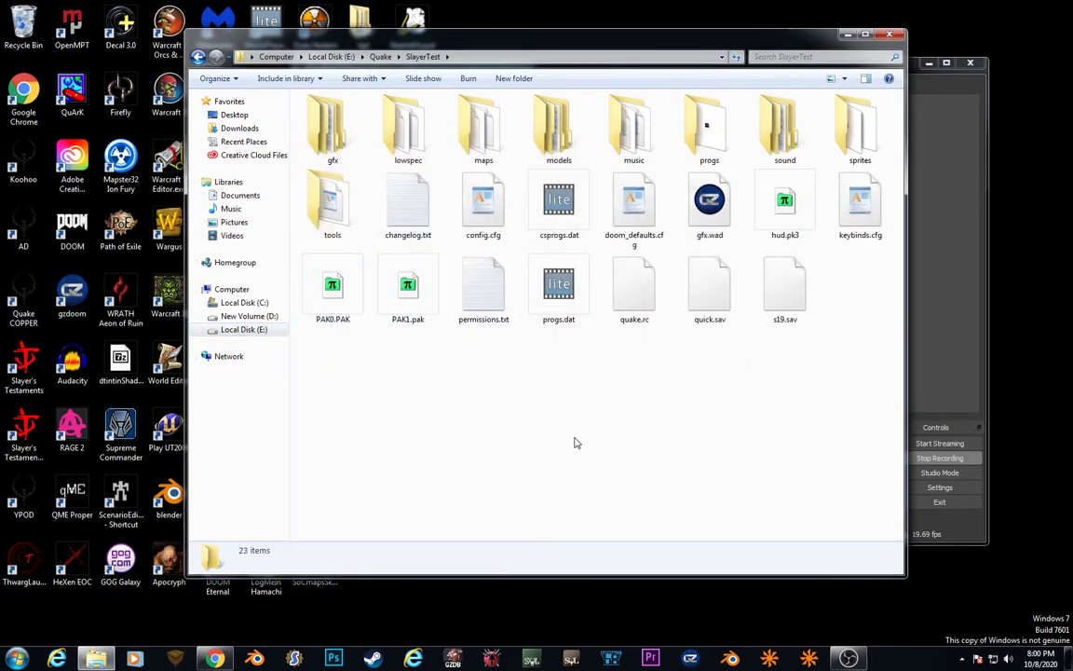
Delete the SlayerTest folder from the Quake folder and confirm the deletion
left_click(384, 57)
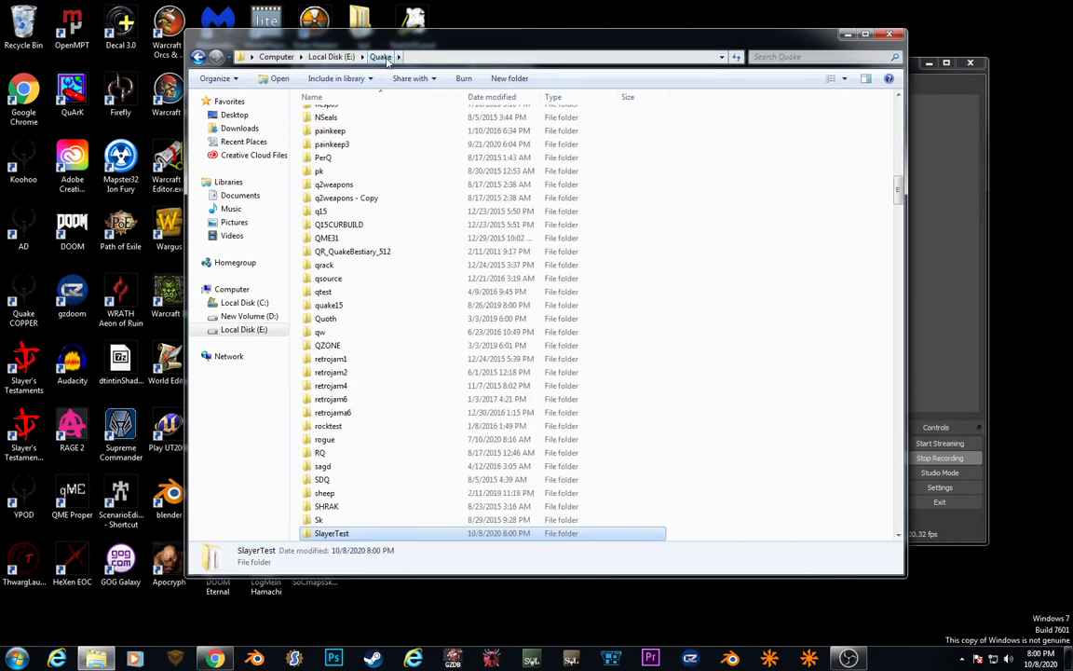
scroll(368, 466, "down", 2)
scroll(362, 486, "down", 1)
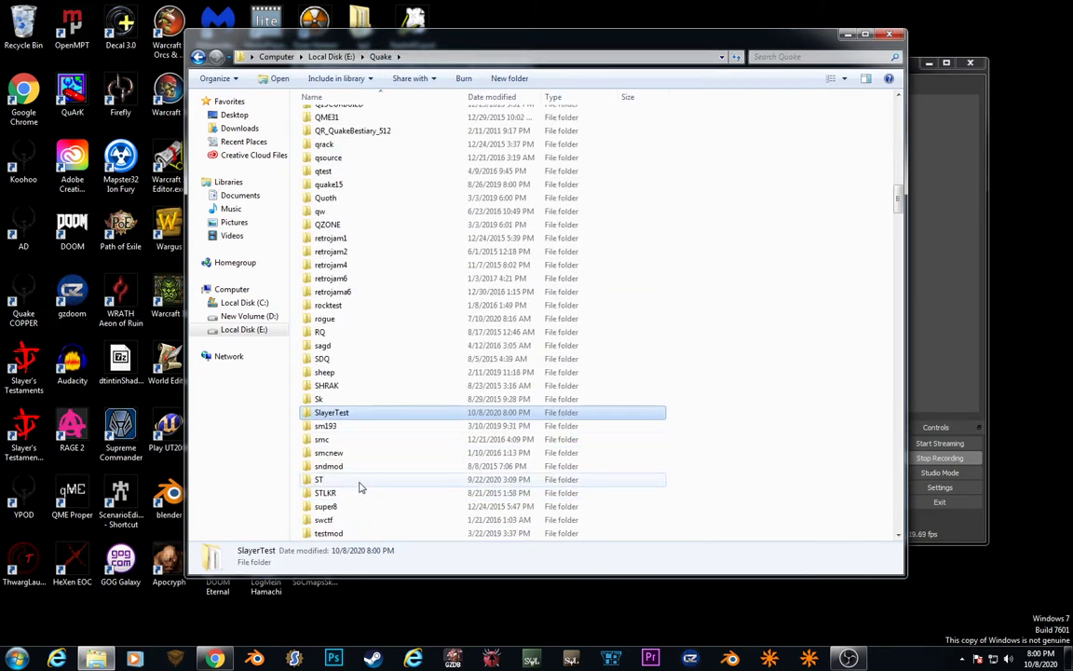
key("Delete")
left_click(578, 378)
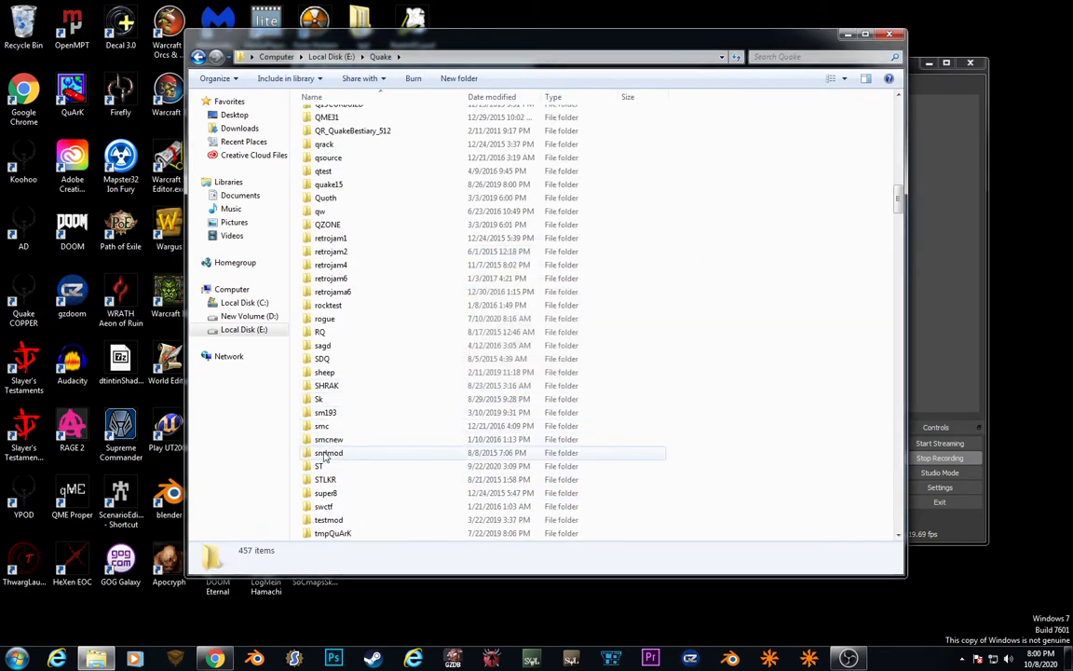
Rename the ST folder in the Quake folder as SlayerTest
left_click(319, 466)
left_click(320, 466)
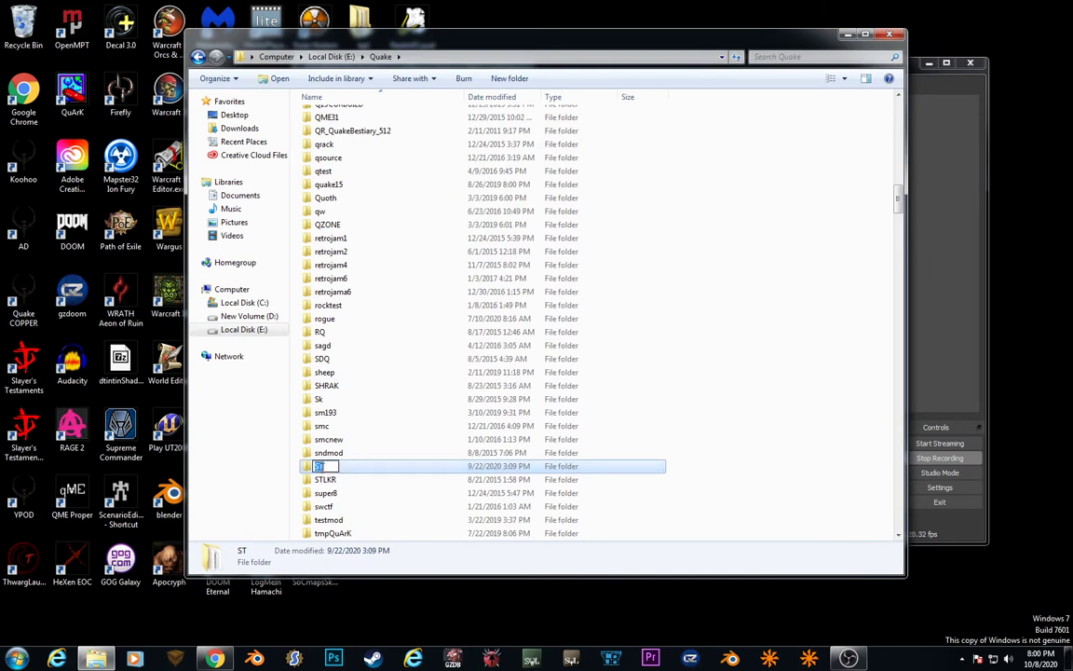
left_click(320, 465)
type("layer")
key("Right")
type("est")
key("Return")
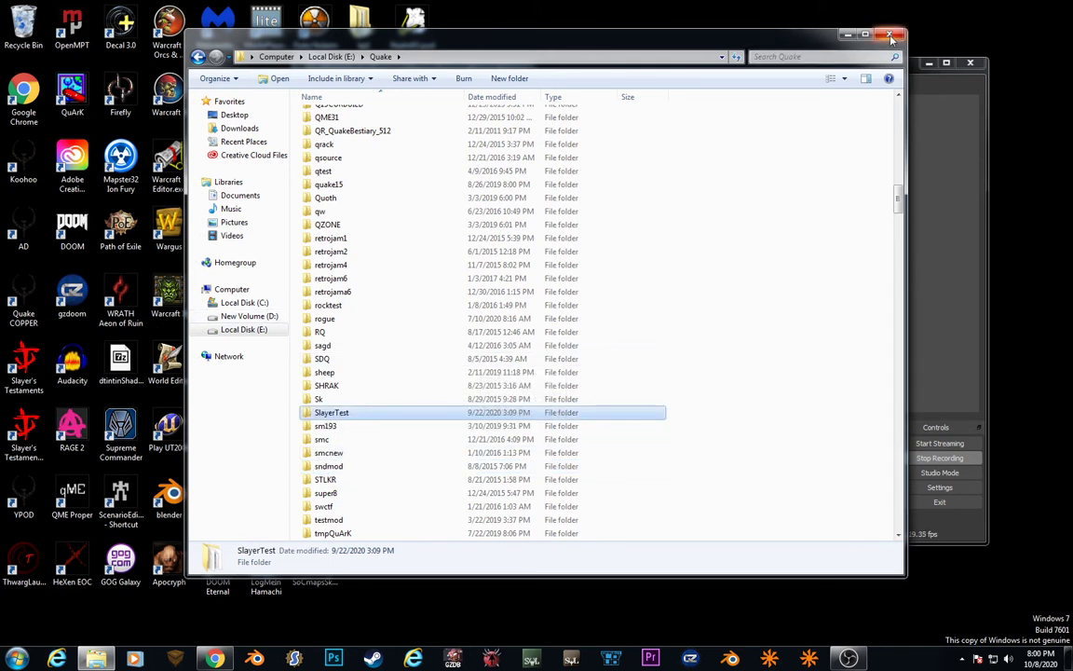
left_click(30, 426)
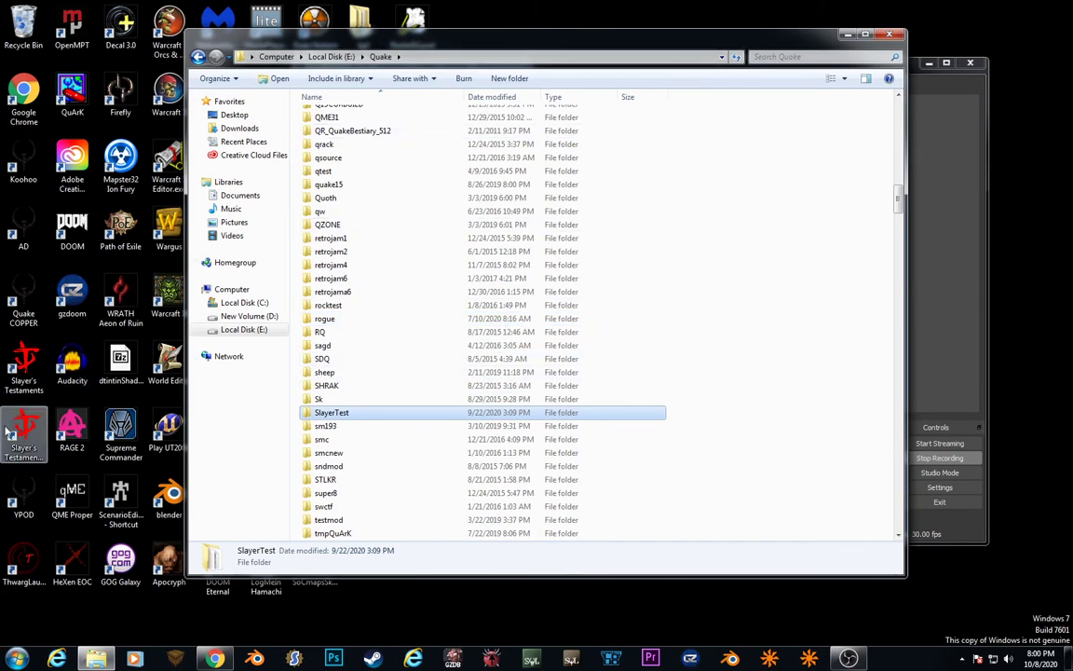
left_click(38, 424)
left_click(297, 373)
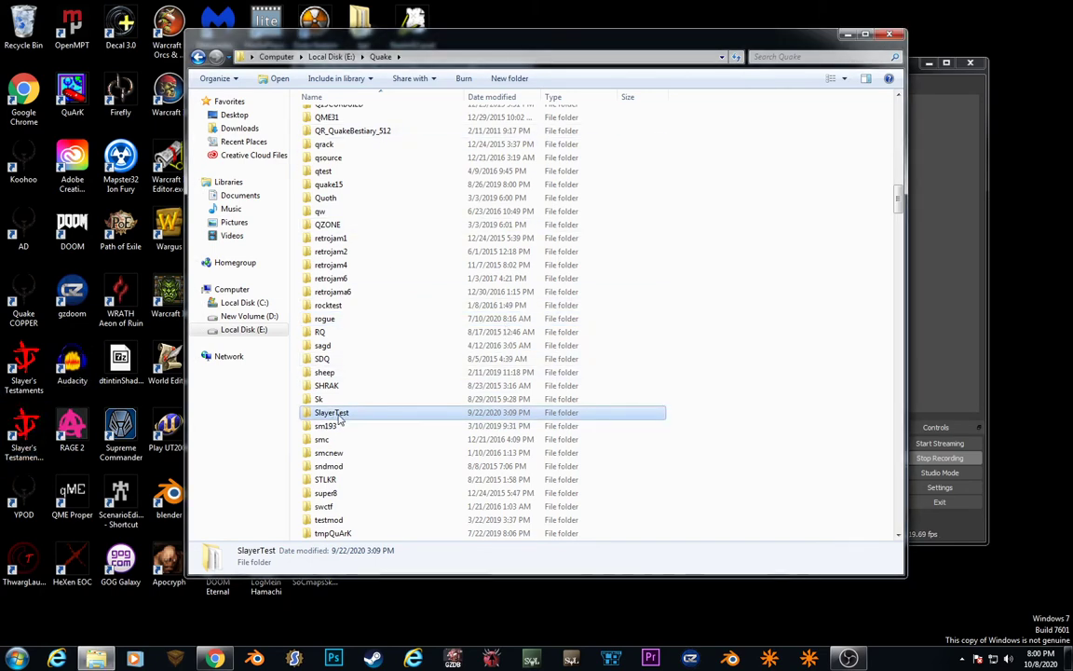
Examine the Quakespasm executables in the Quake folder, including quakespasm-spiked-win64.exe, quakespasm.exe and the available file actions
scroll(364, 447, "down", 15)
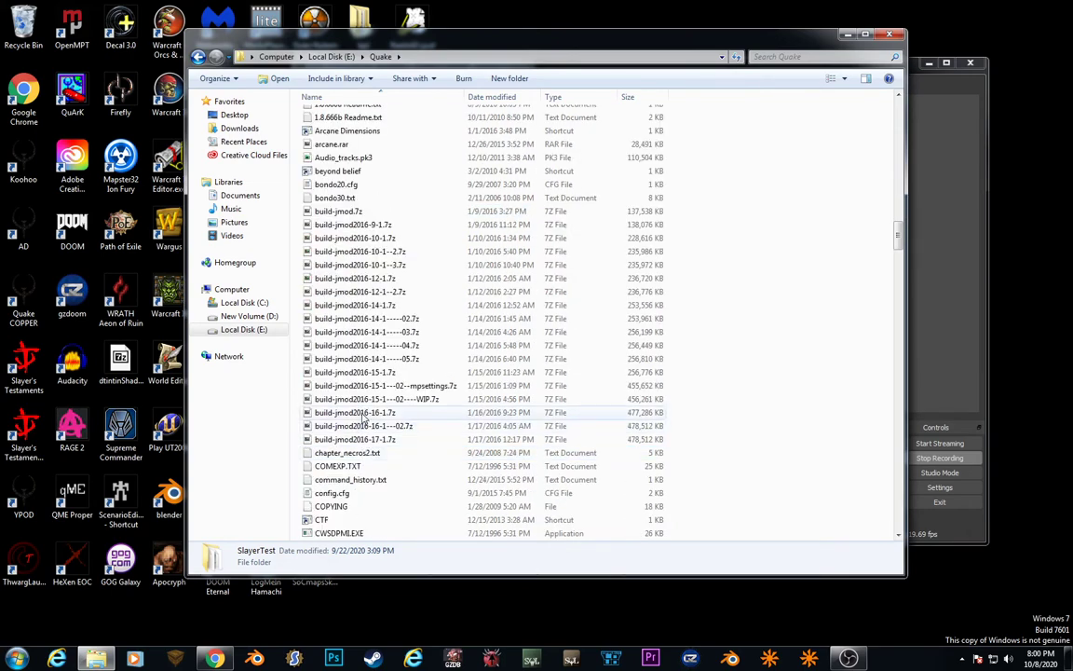
scroll(366, 434, "down", 15)
scroll(367, 416, "down", 15)
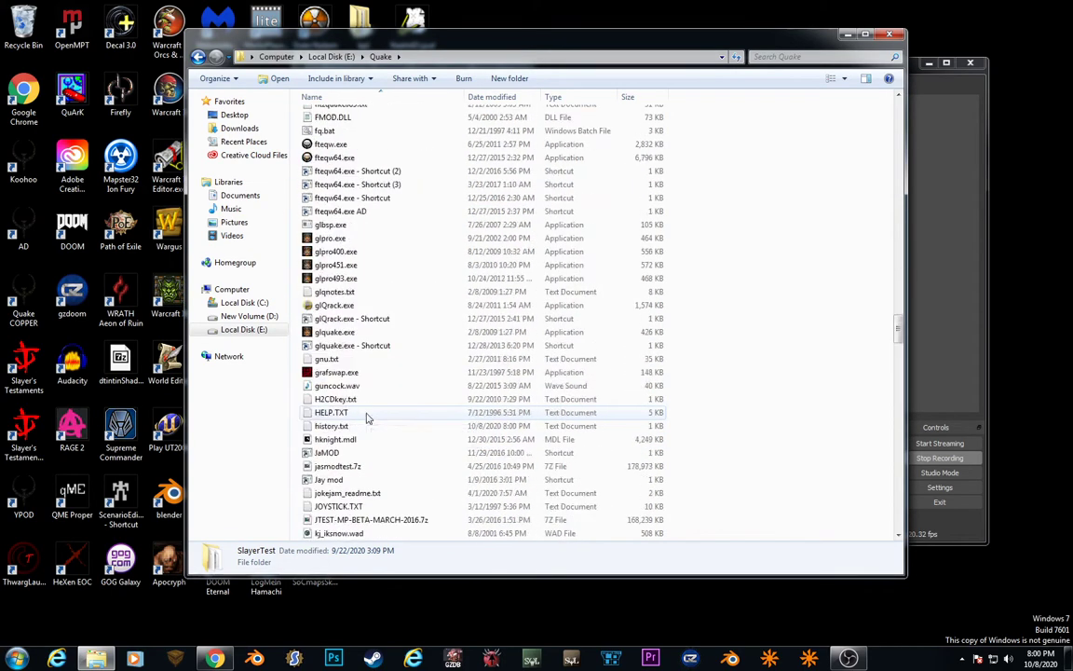
scroll(368, 429, "down", 10)
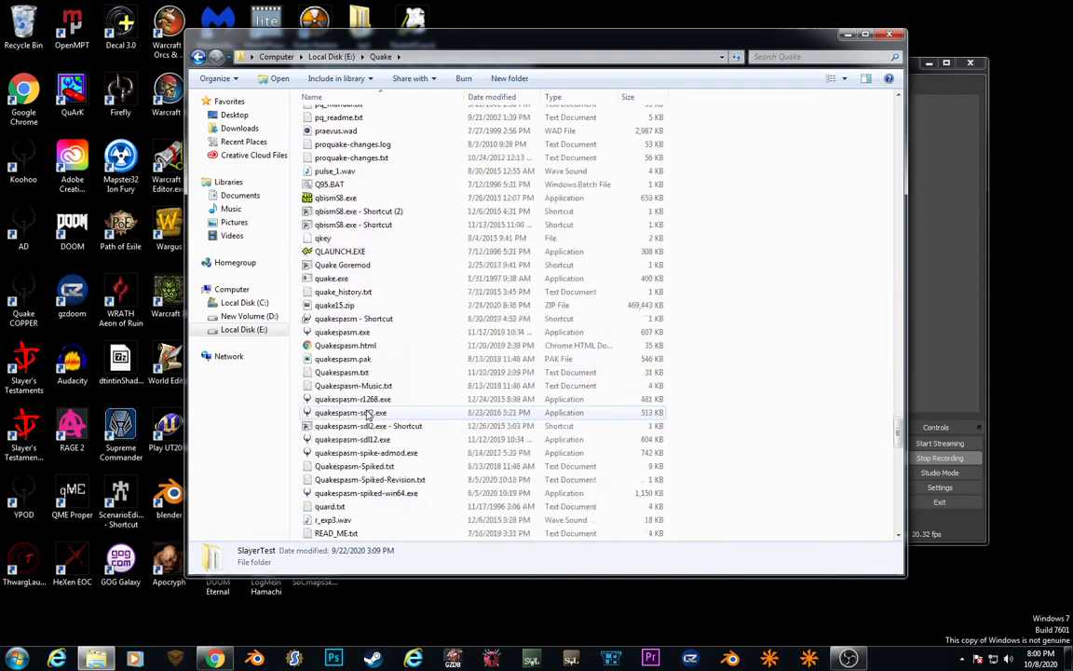
left_click(386, 493)
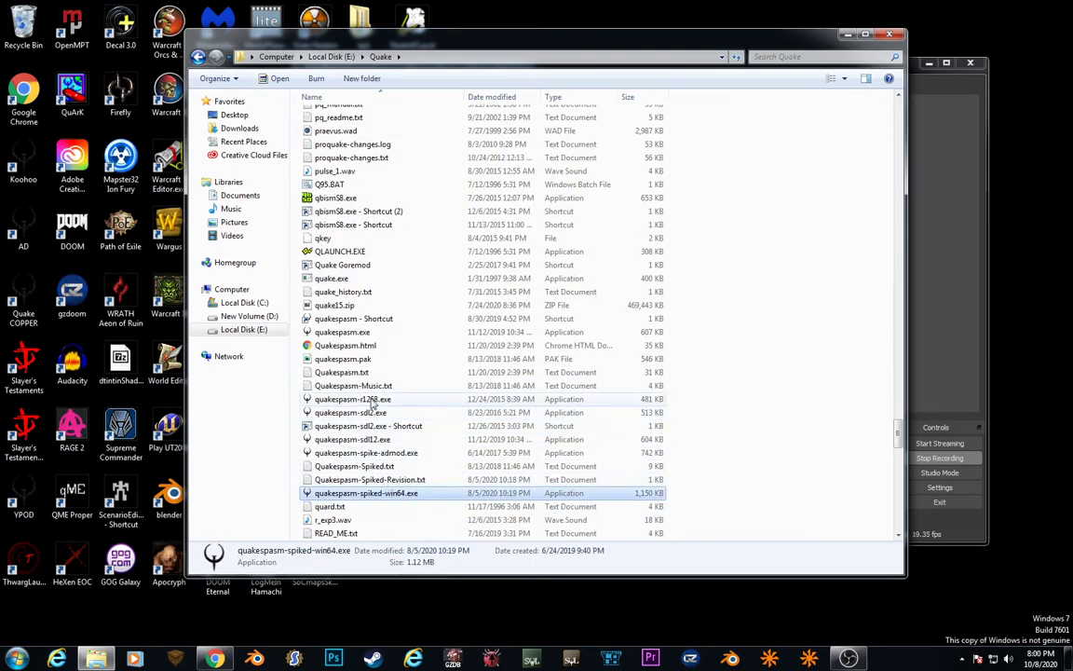
left_click(367, 360)
left_click(376, 333)
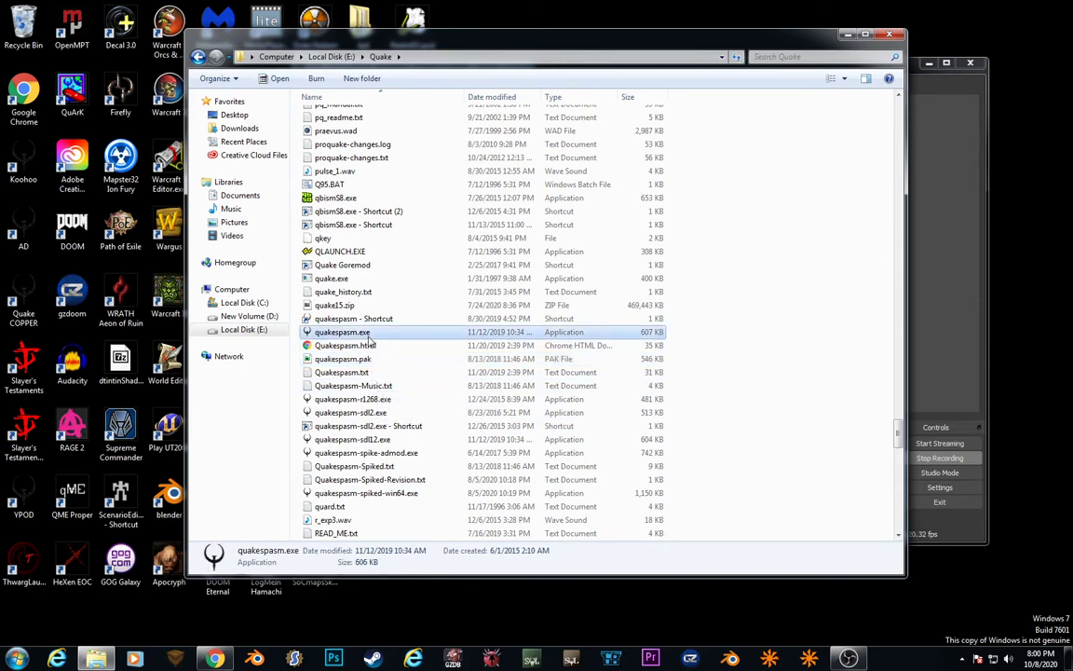
right_click(378, 337)
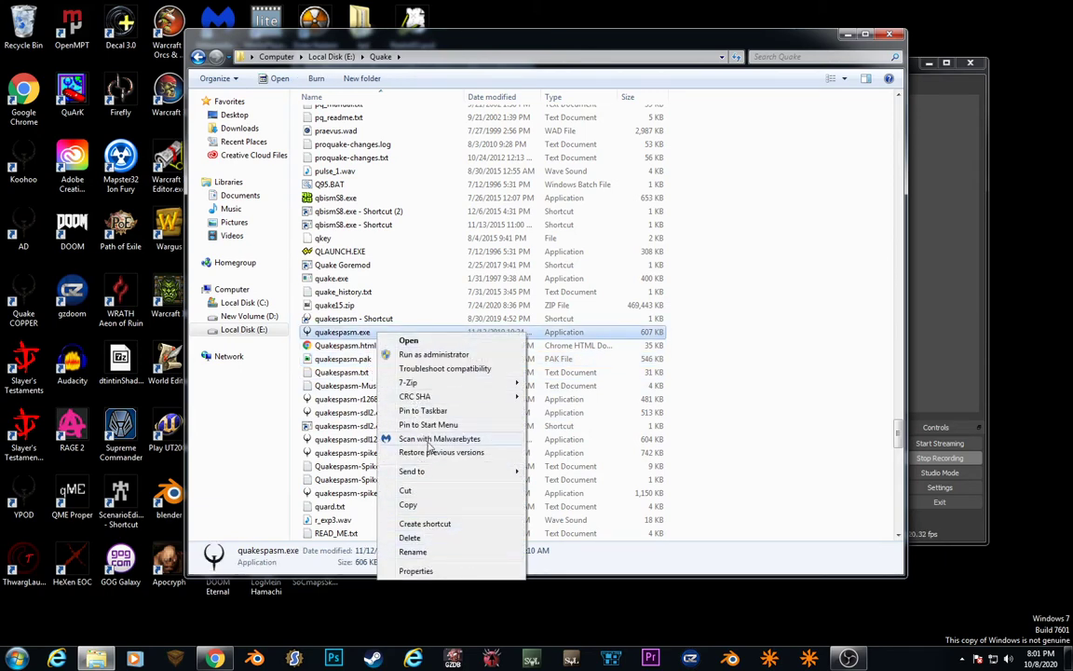
left_click(323, 403)
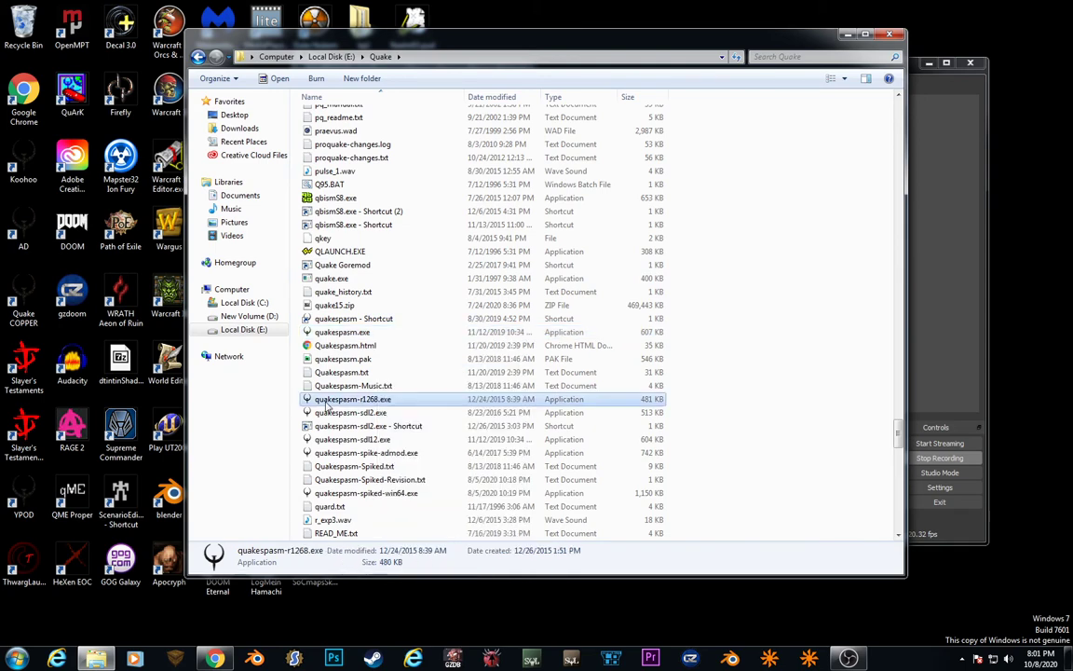
Create a shortcut to quakespasm-spiked-win64.exe in the Quake folder
left_click(376, 495)
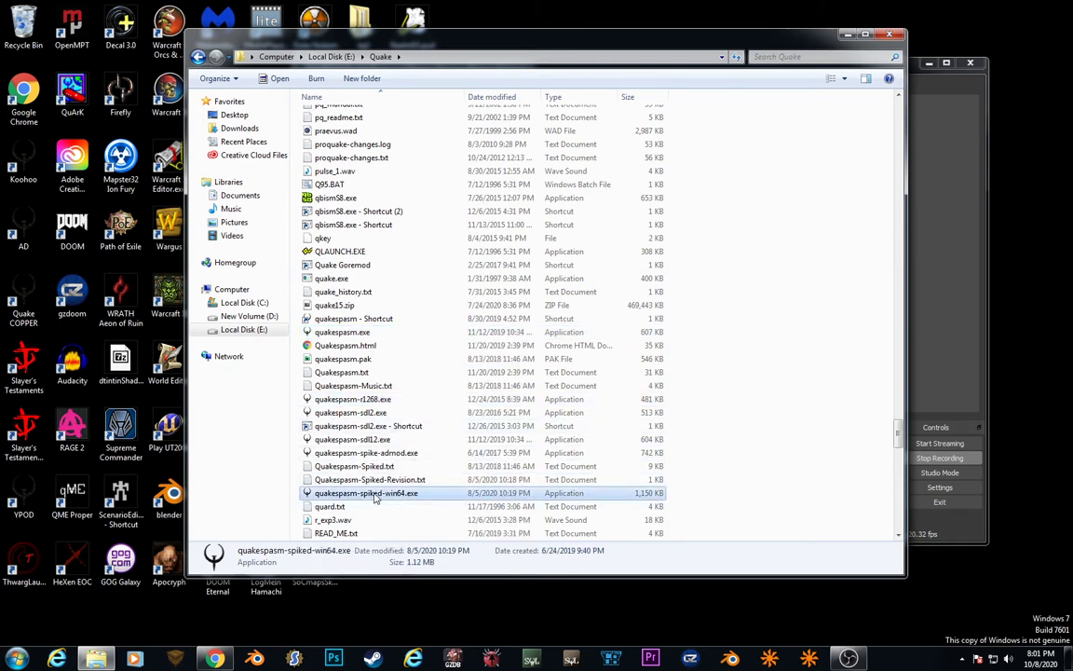
right_click(375, 496)
left_click(401, 394)
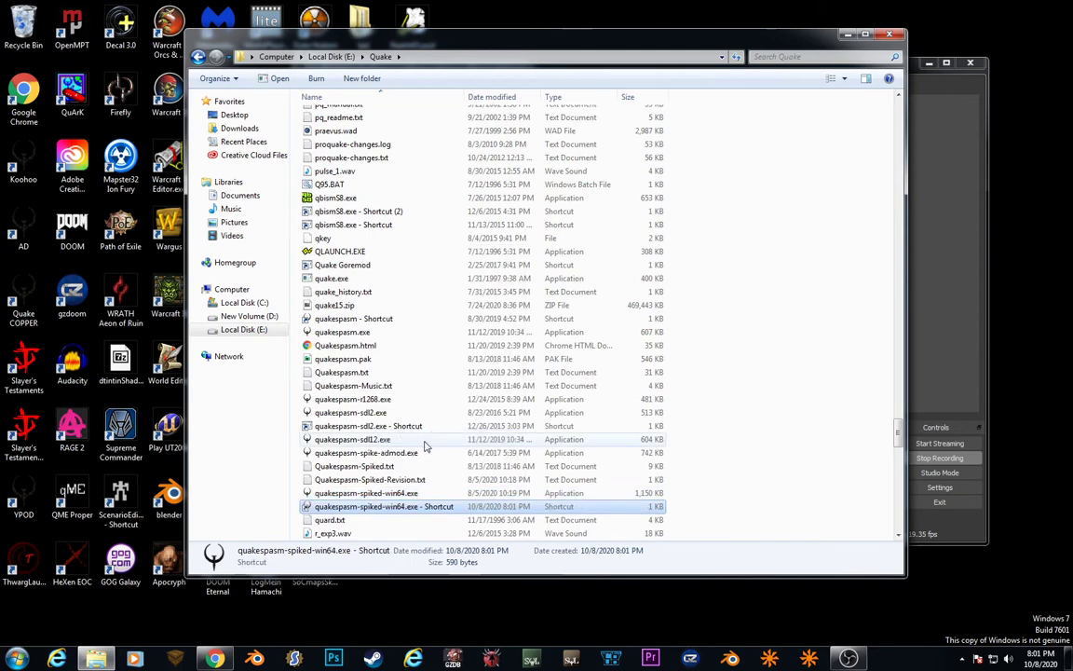
Append "-game slayertest" to the target of the new quakespasm-spiked-win64.exe shortcut and save its properties
right_click(416, 508)
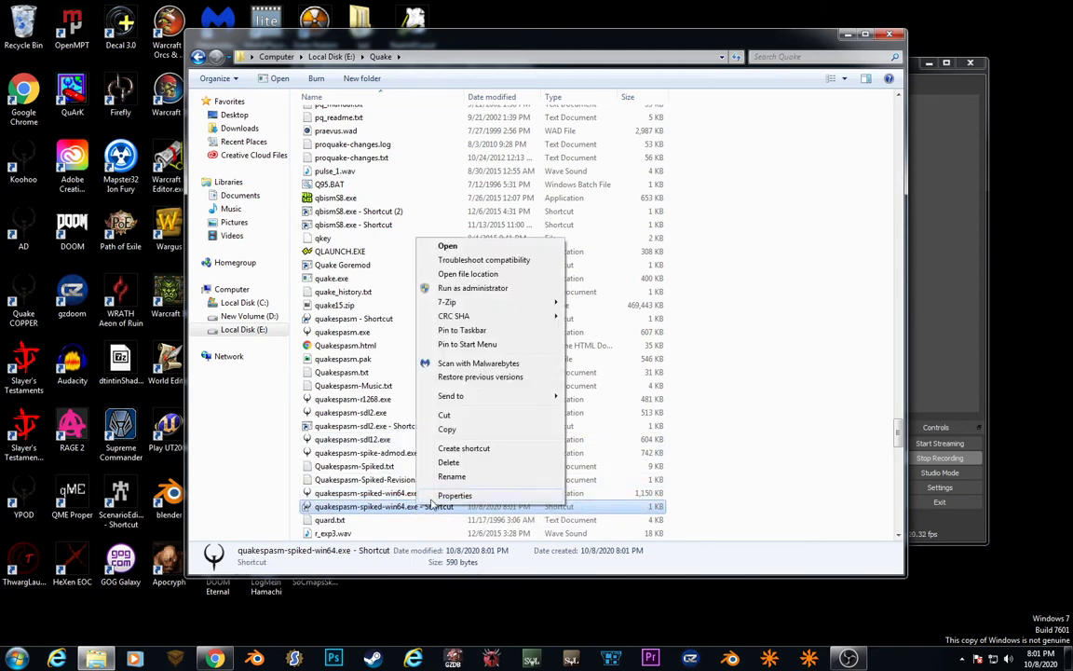
left_click(434, 496)
left_click(624, 429)
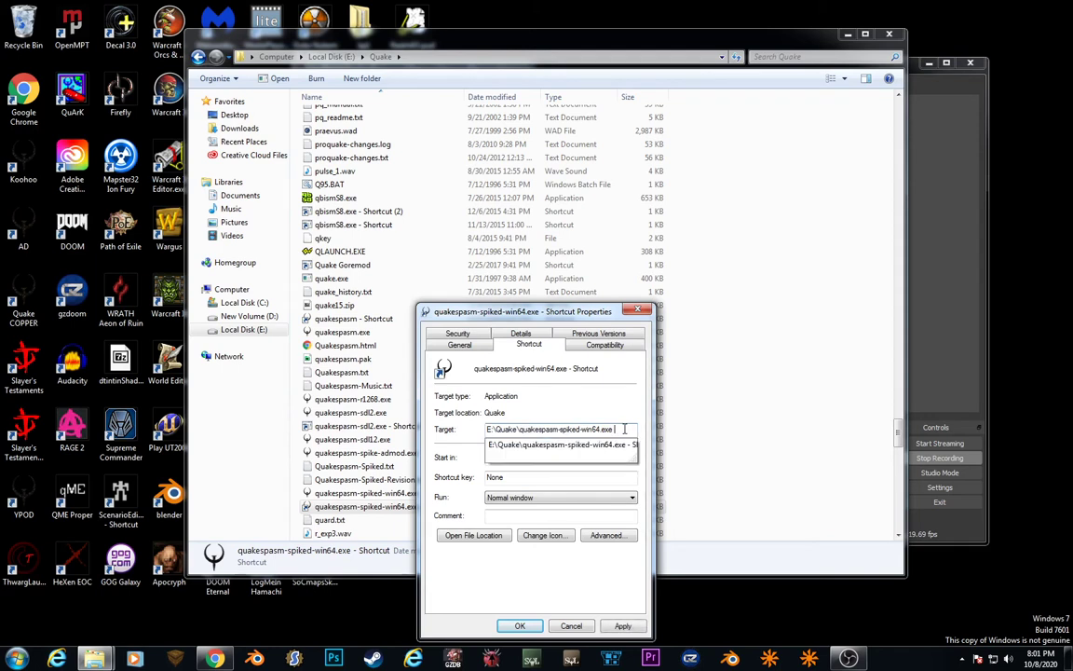
type("-game")
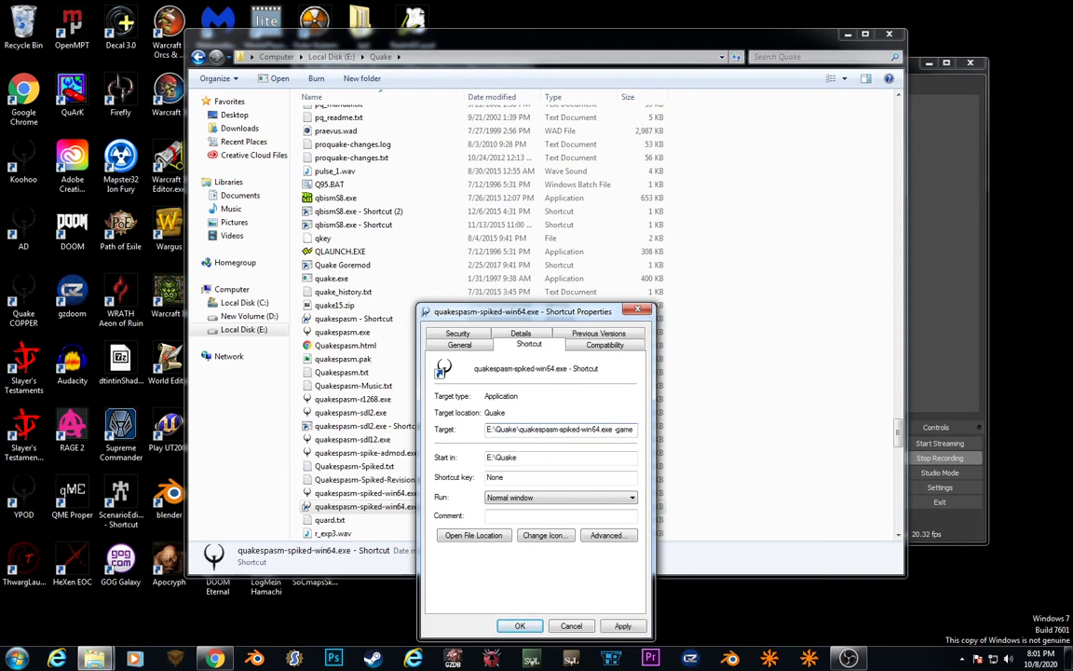
type(" slayertest")
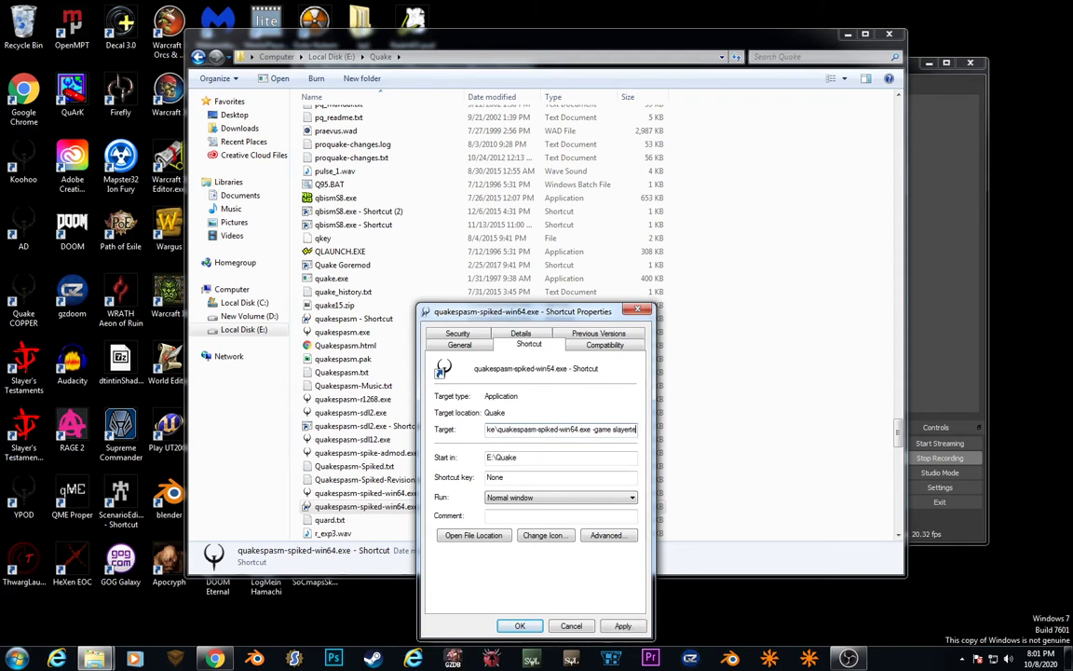
left_click(518, 626)
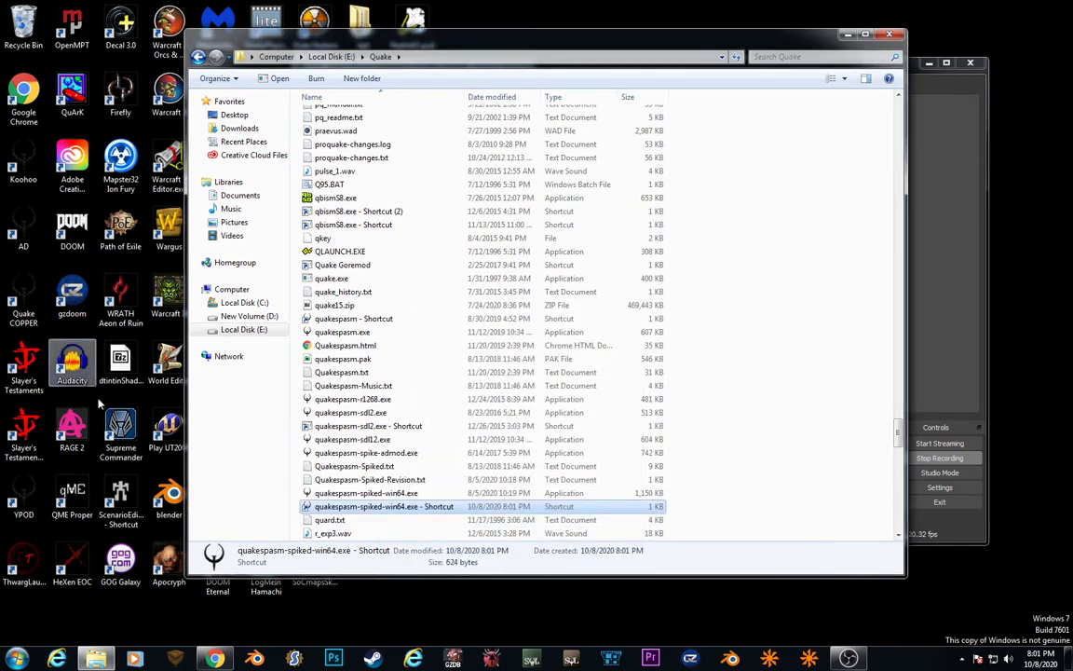
Delete the quakespasm-spiked-win64.exe shortcut from the Quake folder and confirm the deletion
key("Delete")
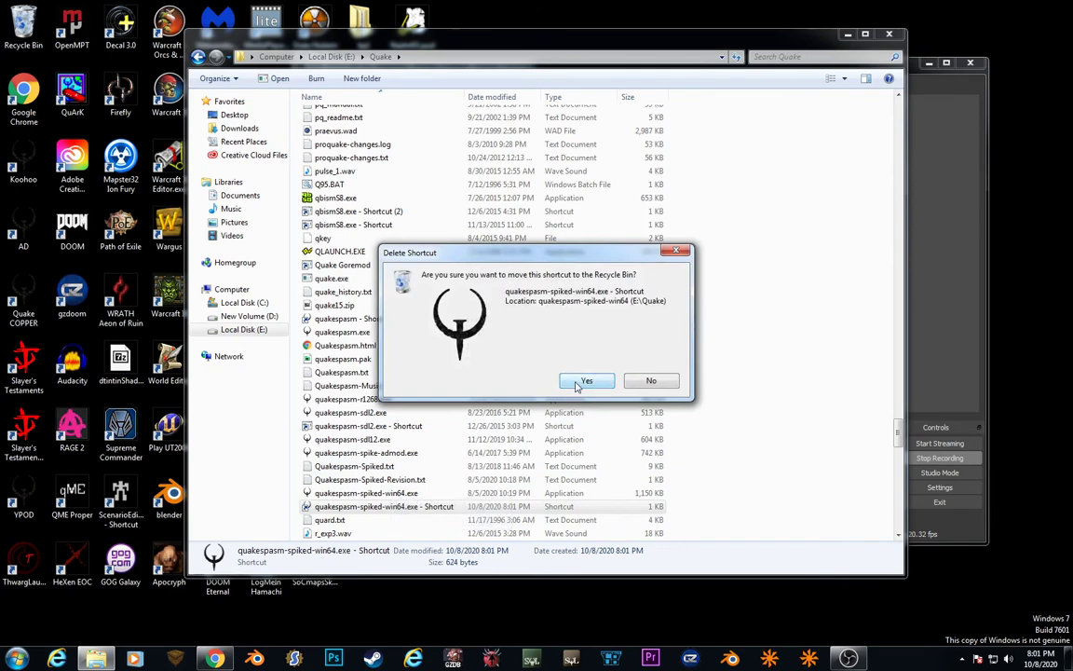
left_click(652, 379)
Check the target in the properties of the Slayer's Testaments SPIKED desktop shortcut, and close them unchanged
right_click(29, 430)
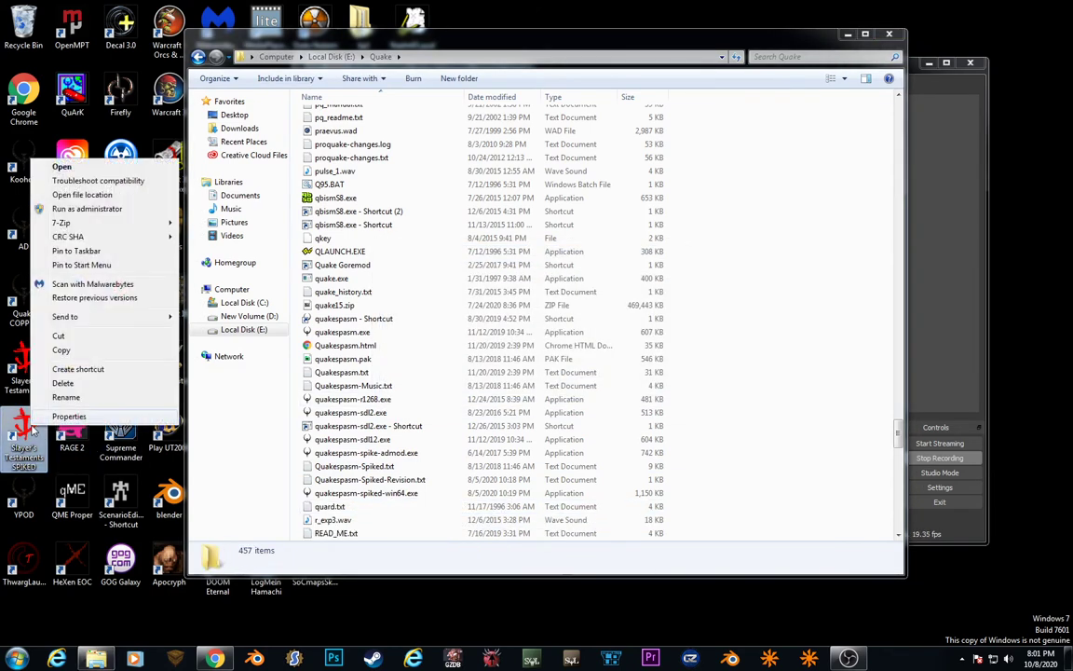
left_click(68, 417)
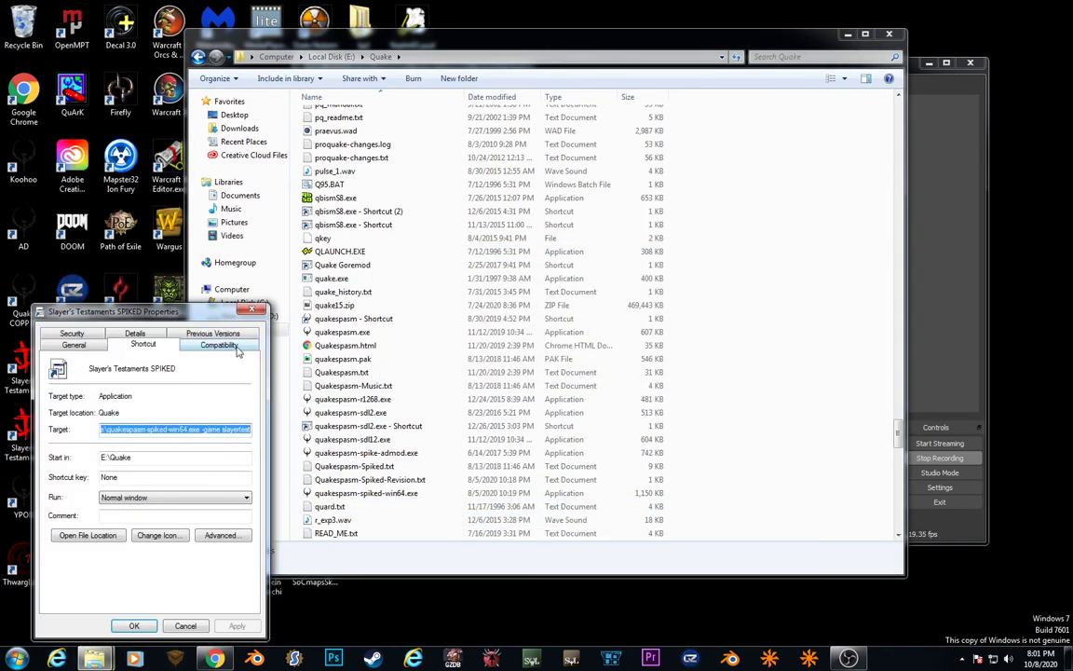
key("Escape")
Create a shortcut to quakespasm-spiked-win64.exe in the Quake folder again and open its properties
right_click(362, 495)
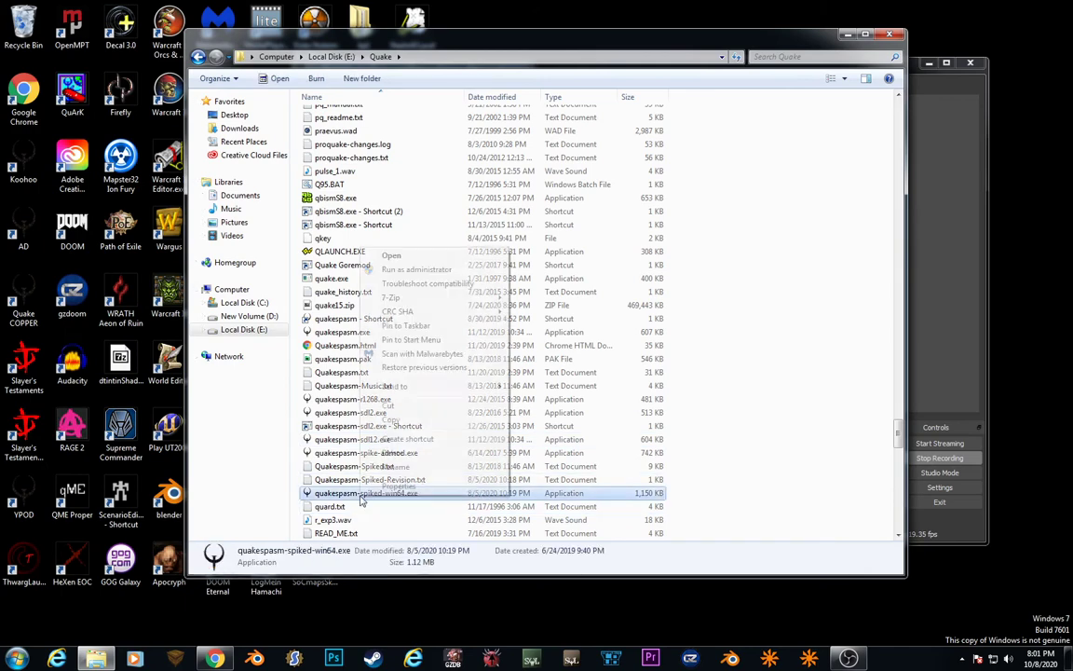
left_click(419, 439)
right_click(391, 508)
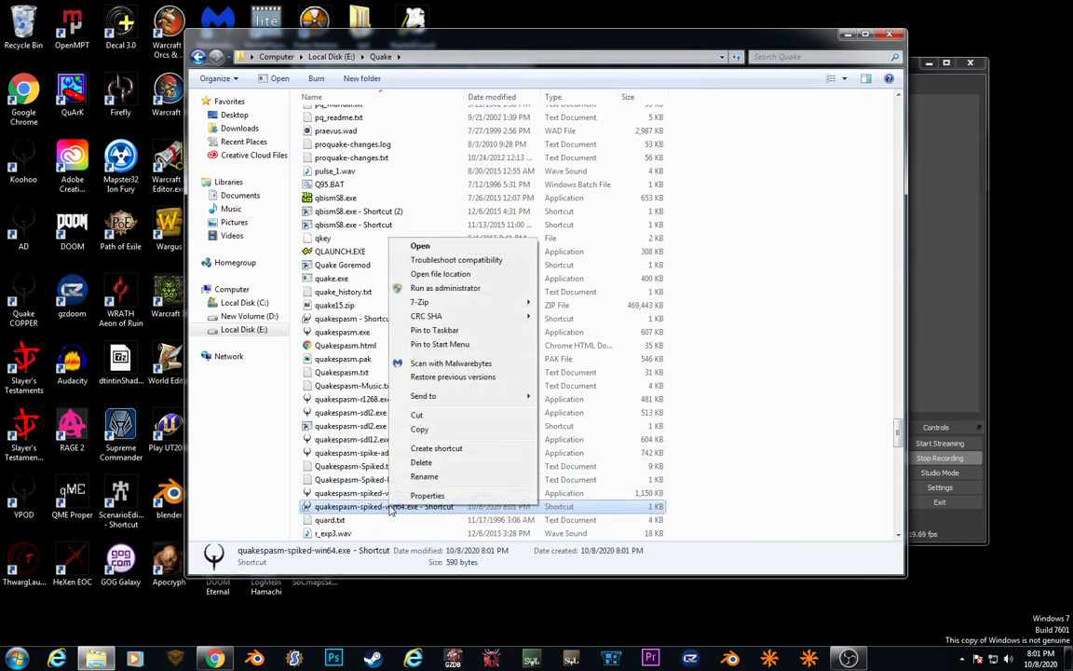
left_click(424, 494)
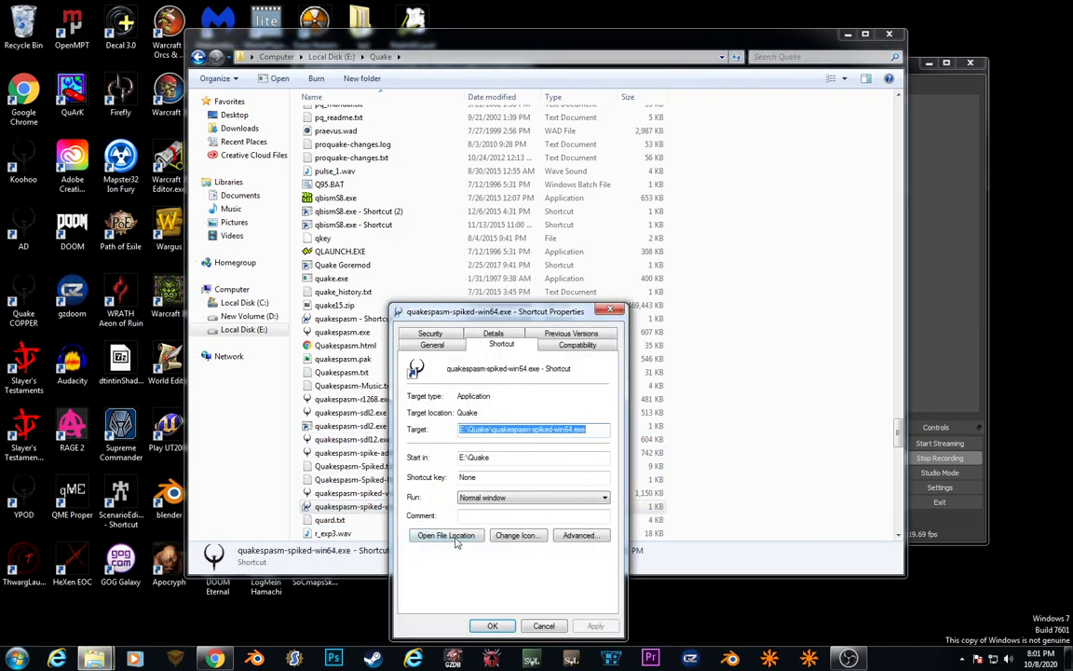
Browse to SlayTestICO.ico in the SlayerTest folder as the shortcut's icon, and close the dialogs without applying it
left_click(518, 535)
left_click(579, 409)
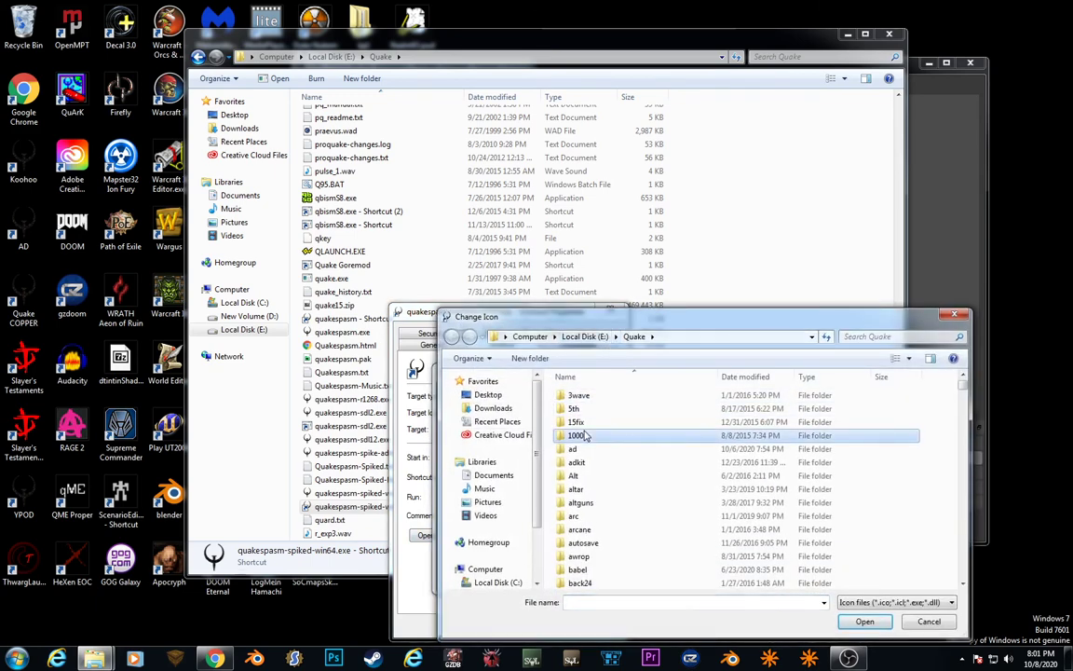
type("sl")
double_click(582, 460)
left_click(830, 555)
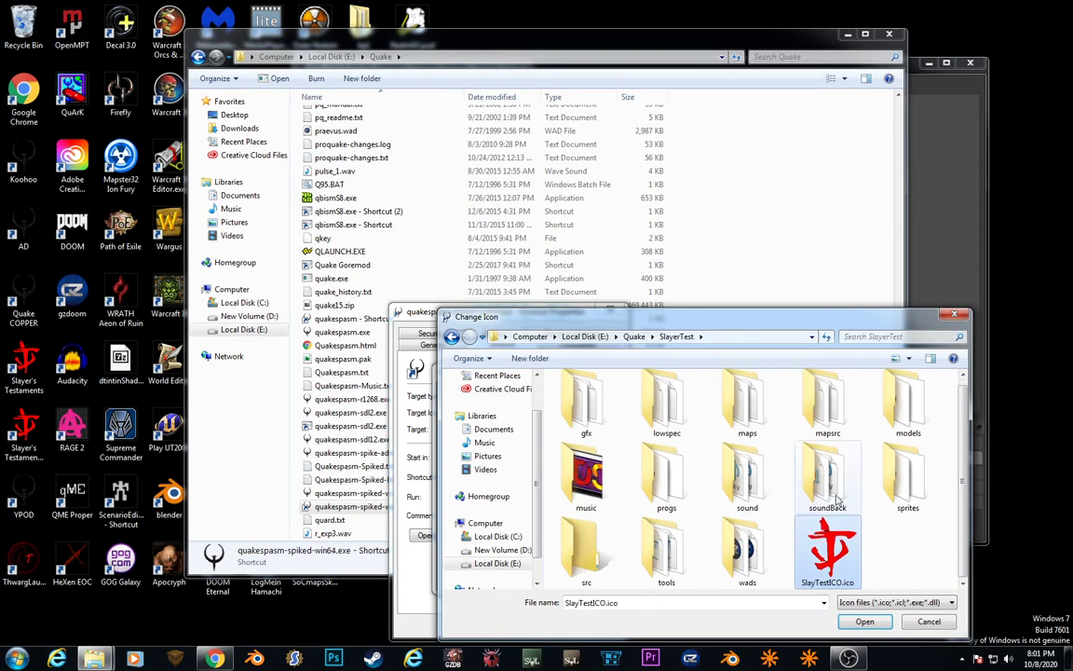
left_click_drag(851, 323, 774, 189)
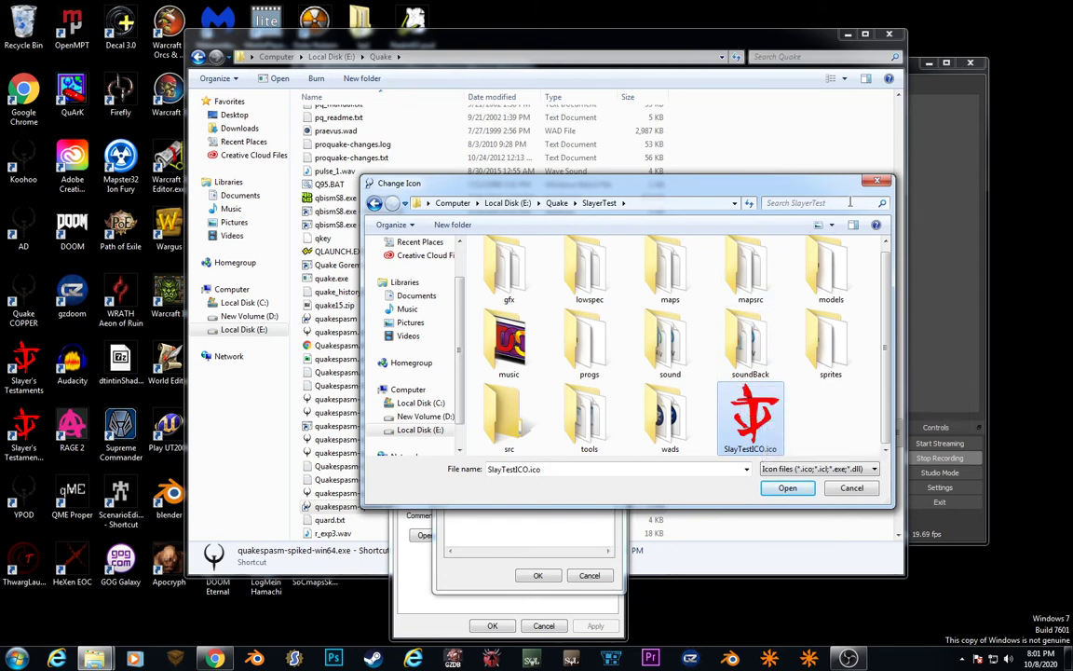
left_click(872, 185)
left_click(612, 371)
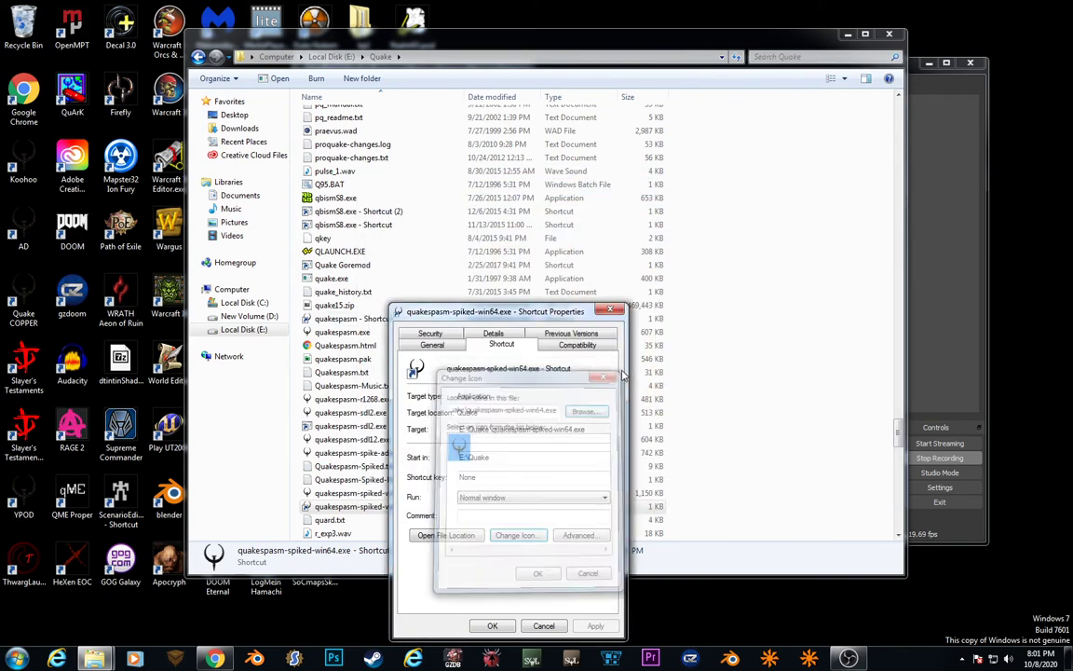
left_click(609, 309)
Move the Quake folder window aside and close it
left_click_drag(710, 57, 665, 129)
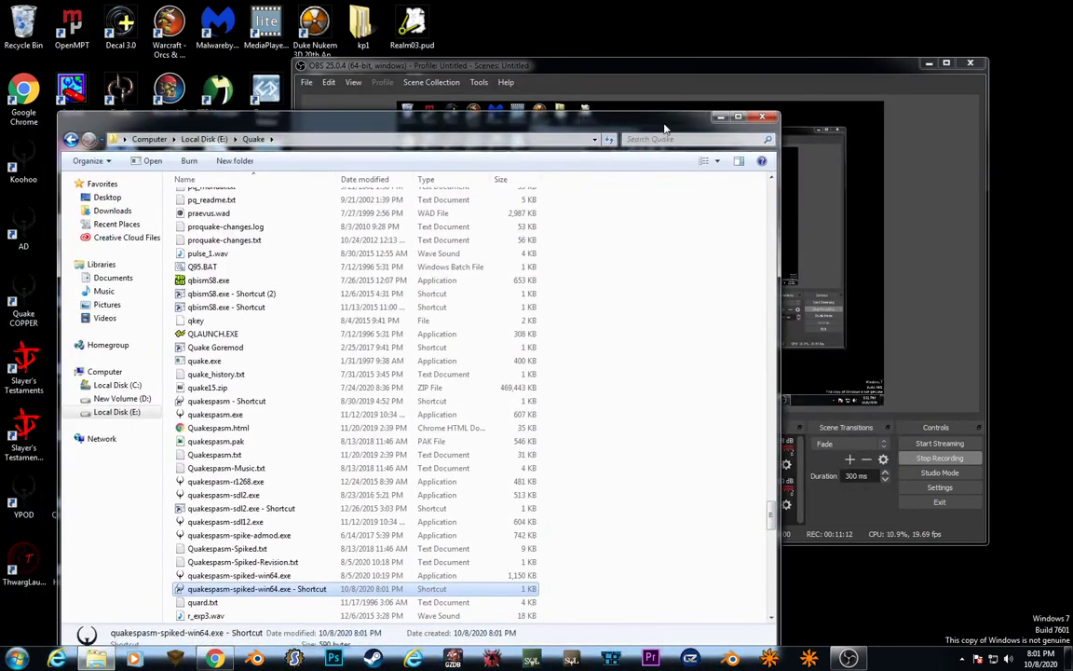
left_click(761, 118)
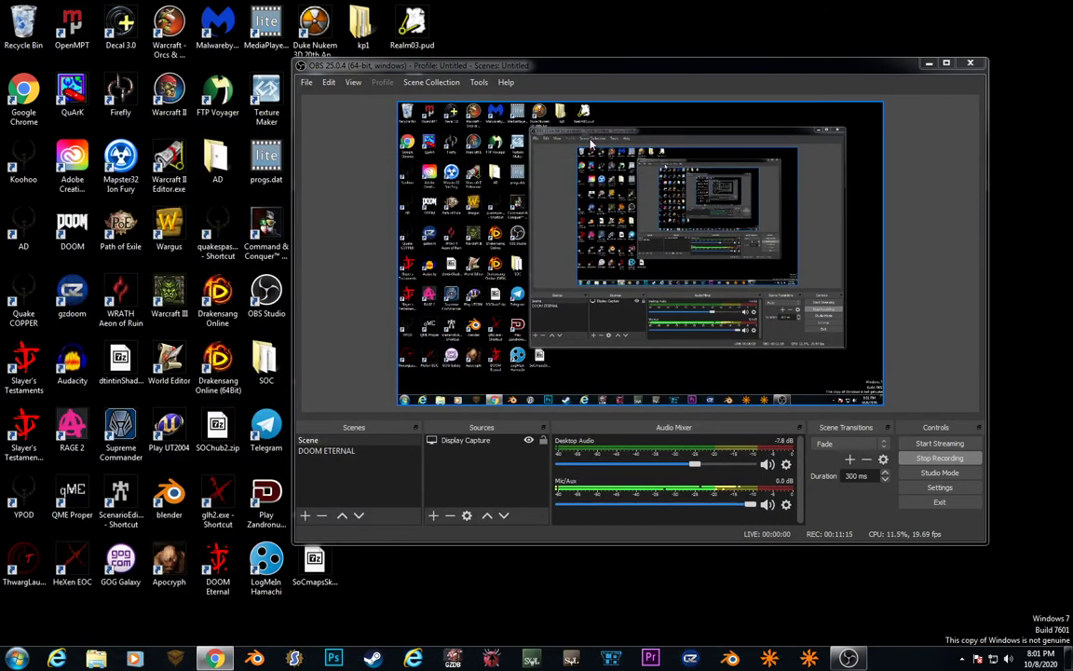